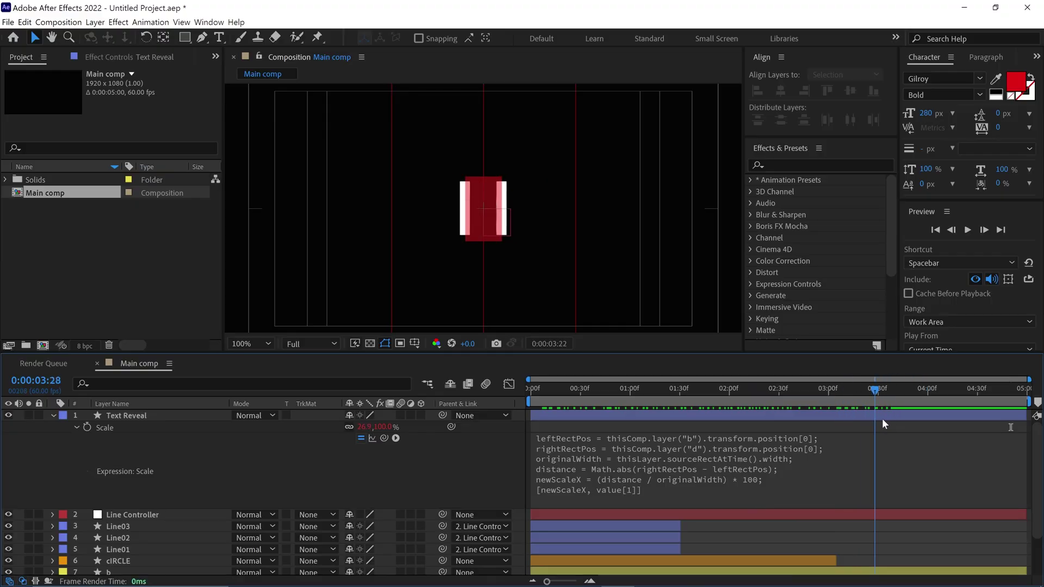
{"action": "left_click", "coordinate": [705, 444]}
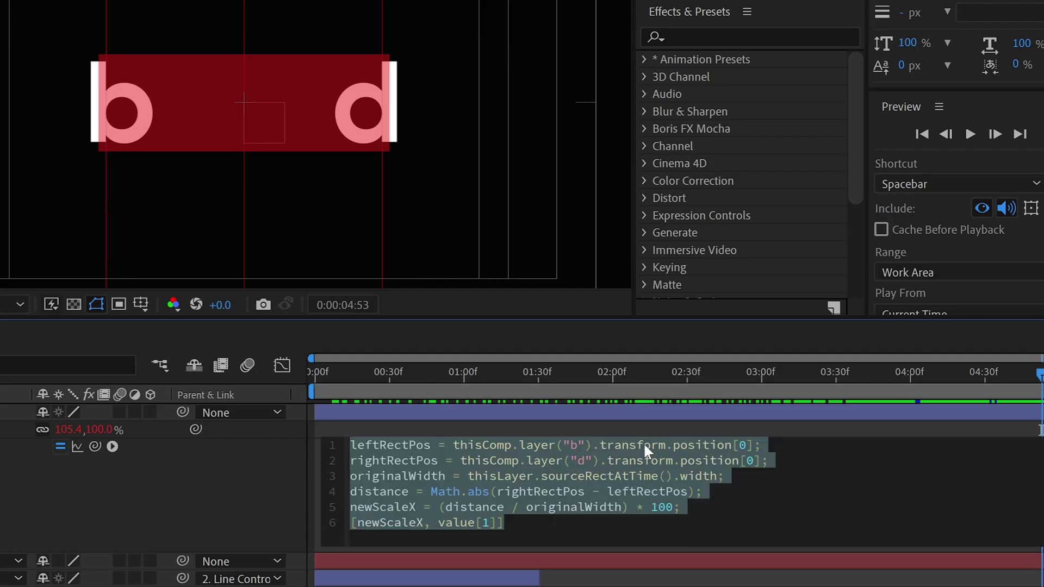
{"action": "left_click", "coordinate": [675, 433]}
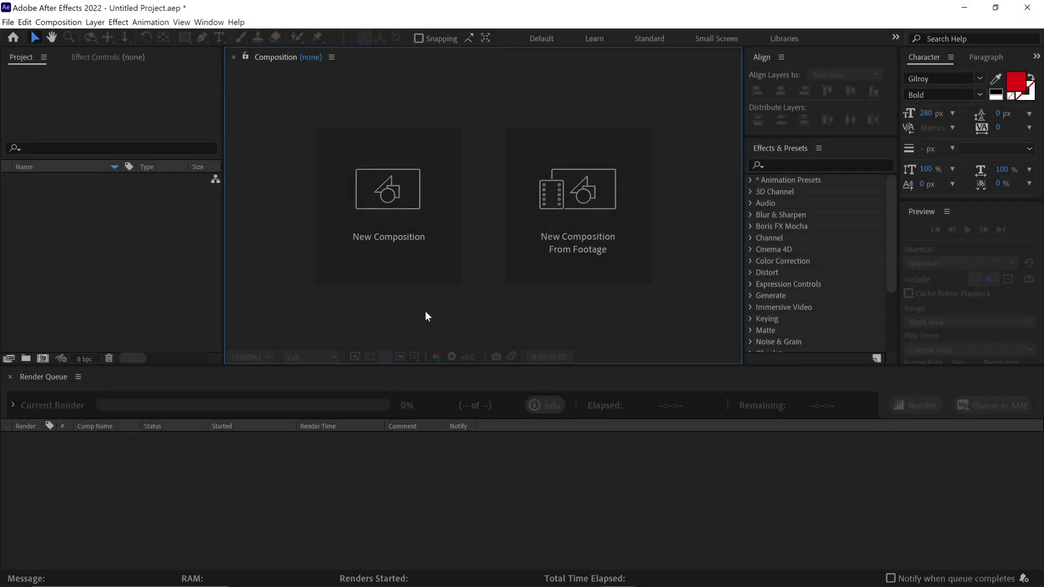
Create a 1920 x 1080, 60 fps composition named Main comp with a duration of 5 seconds
{"action": "left_click", "coordinate": [424, 282]}
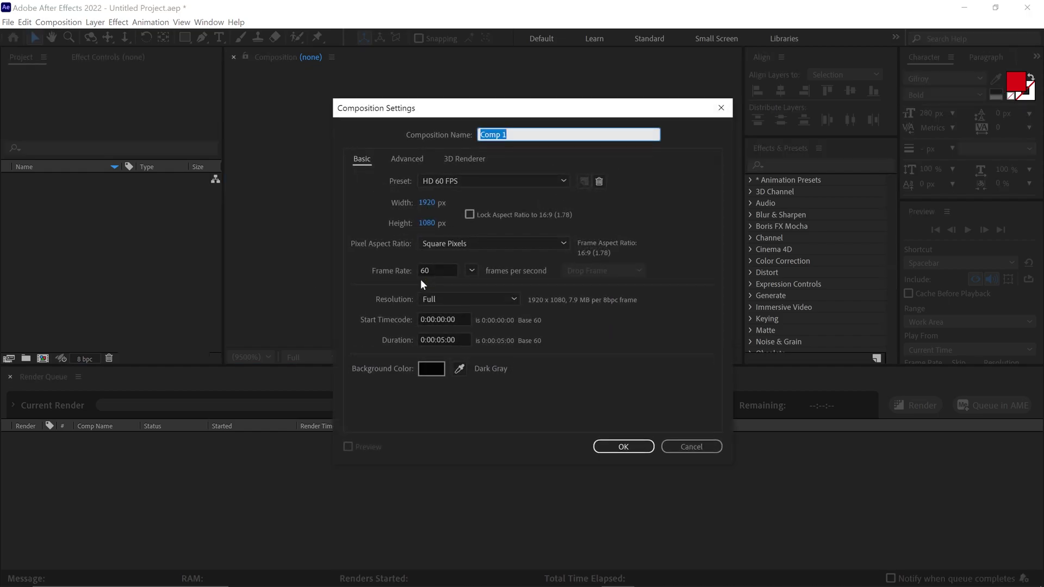
{"action": "type", "text": "Main co"}
{"action": "left_click", "coordinate": [620, 448]}
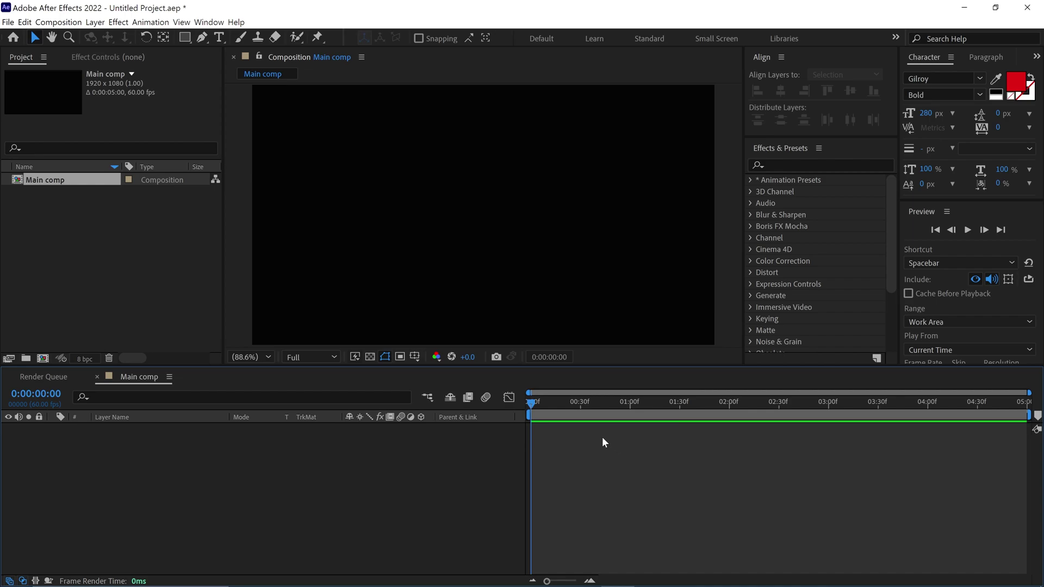
Add a text layer reading brand and center it horizontally and vertically in the composition
{"action": "left_click", "coordinate": [219, 36]}
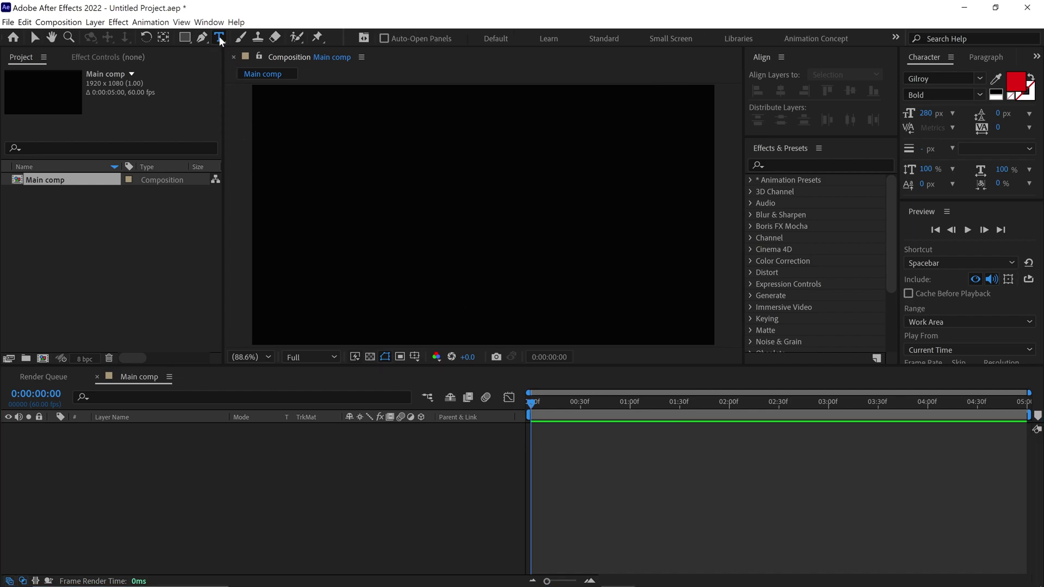
{"action": "left_click", "coordinate": [442, 234]}
{"action": "type", "text": "brand"}
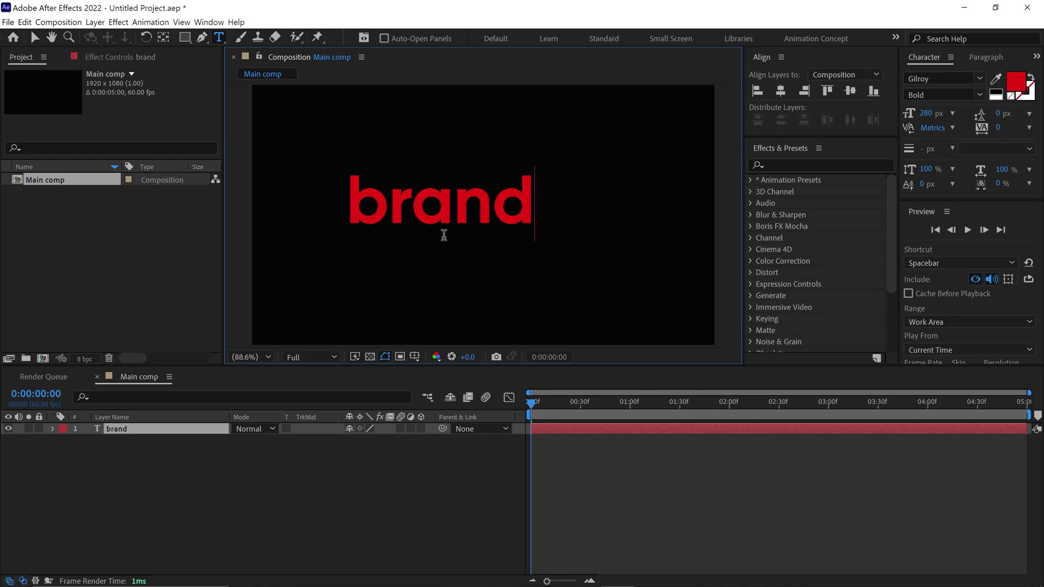
{"action": "left_click", "coordinate": [781, 91]}
{"action": "left_click", "coordinate": [850, 90]}
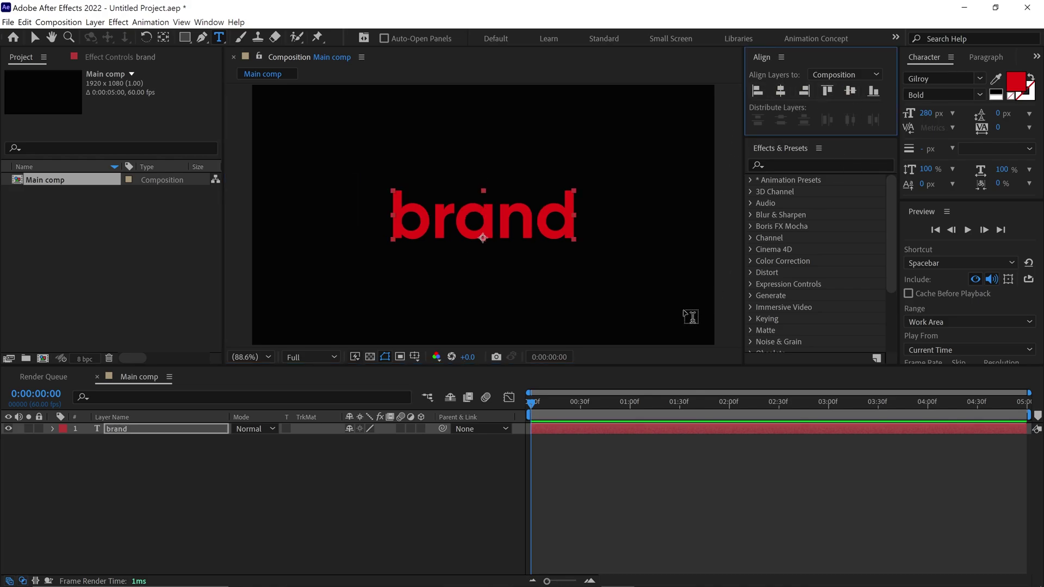
Create shapes from the brand text layer and give the new outlines layer a yellow label
{"action": "left_click", "coordinate": [172, 429]}
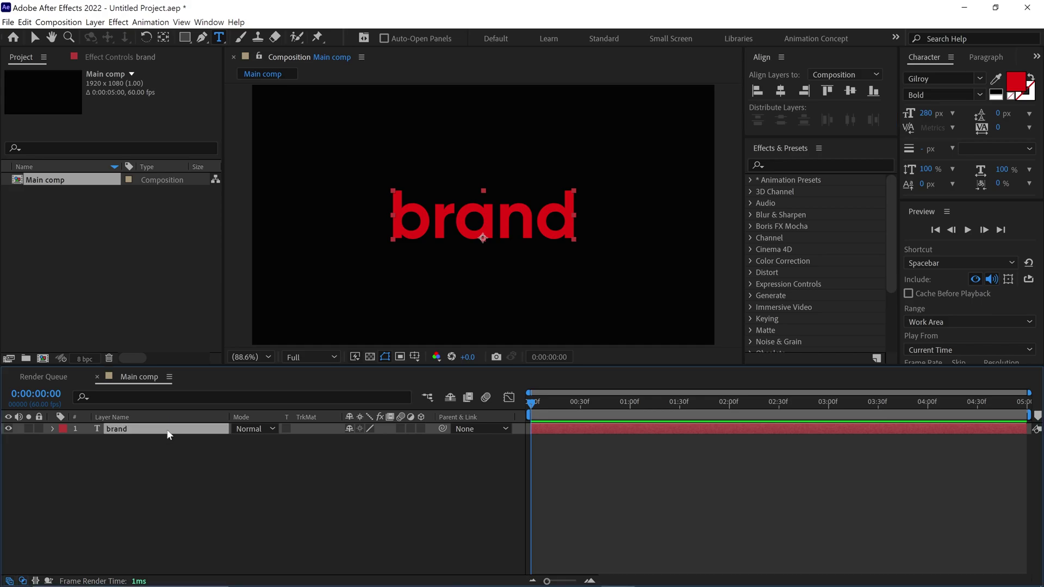
{"action": "right_click", "coordinate": [167, 433]}
{"action": "mouse_move", "coordinate": [204, 347]}
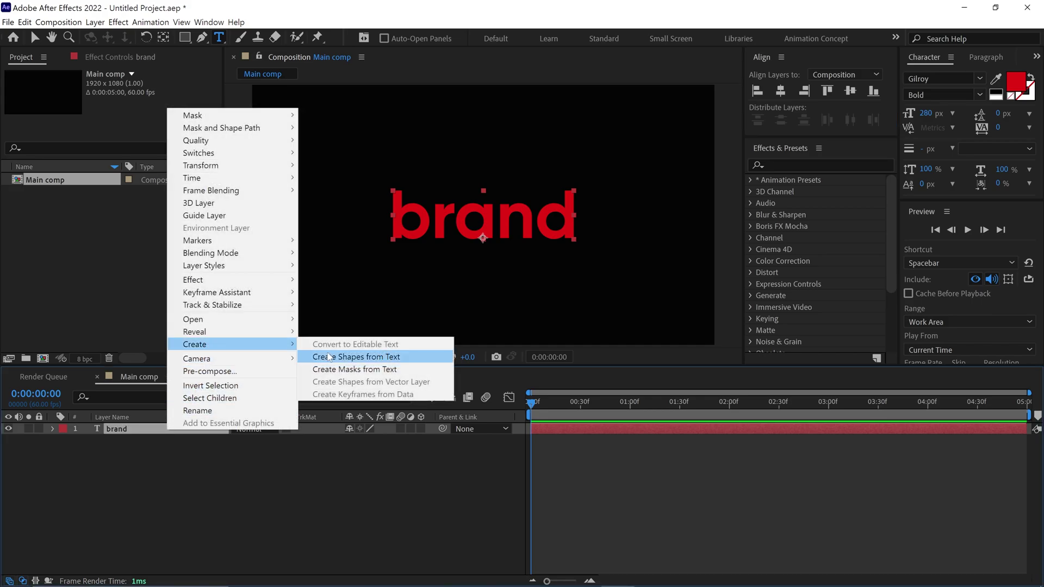
{"action": "left_click", "coordinate": [411, 358]}
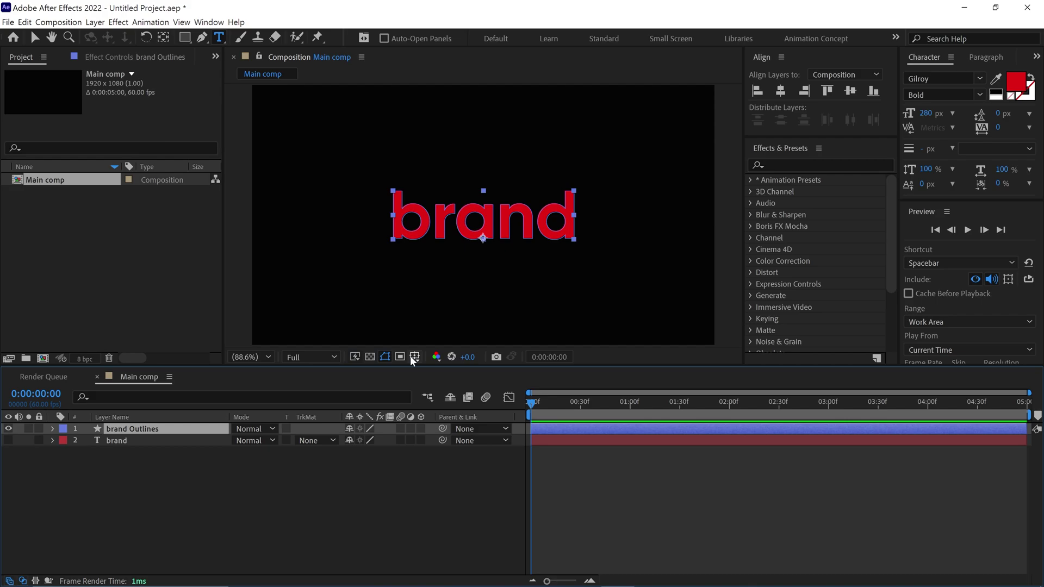
{"action": "left_click", "coordinate": [64, 434]}
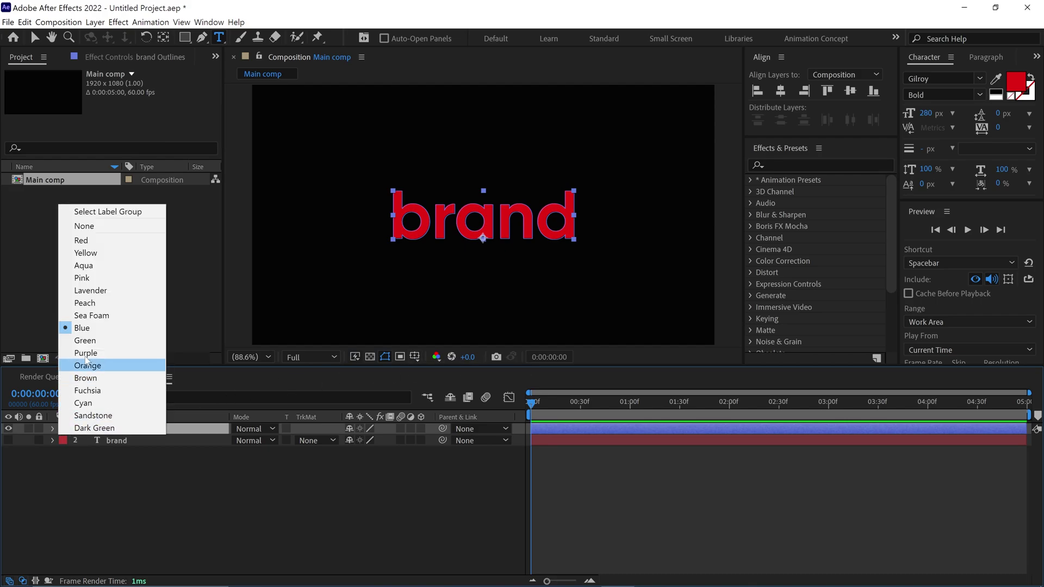
{"action": "left_click", "coordinate": [92, 255]}
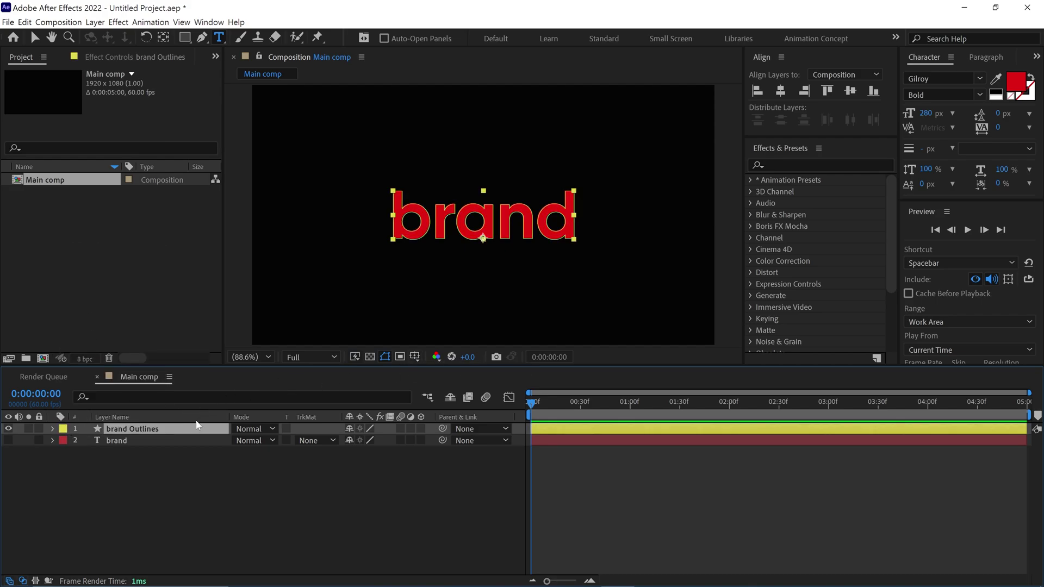
Delete the original brand text layer and rename the outlines layer b
{"action": "left_click", "coordinate": [109, 439]}
{"action": "key", "text": "Delete"}
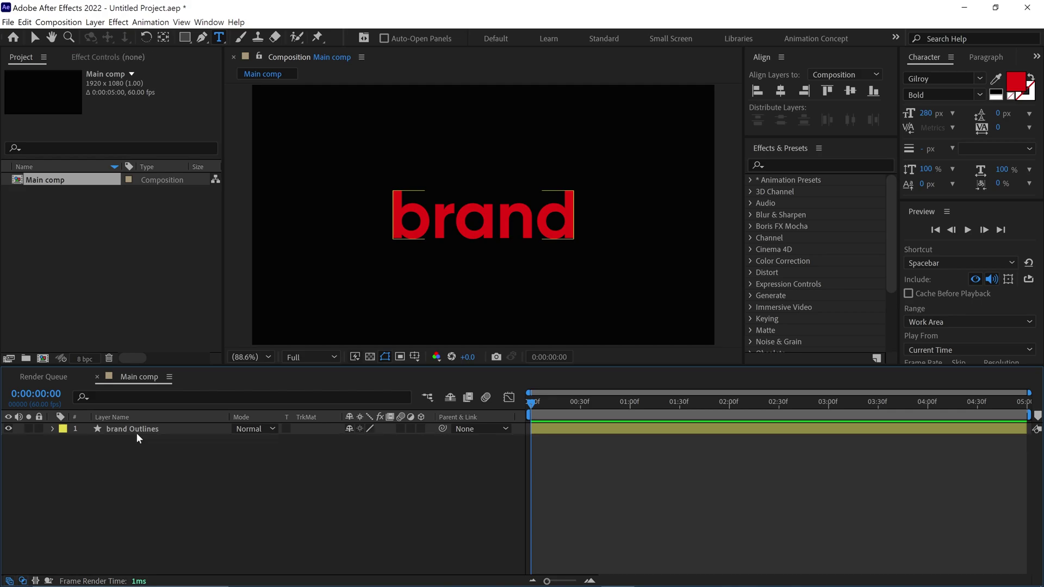
{"action": "left_click", "coordinate": [130, 429]}
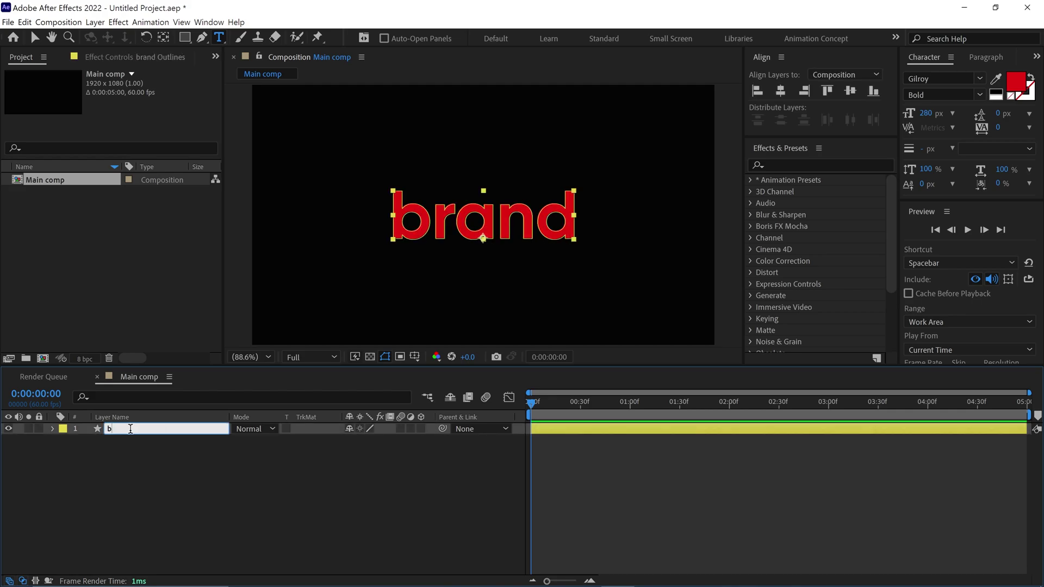
{"action": "type", "text": "b"}
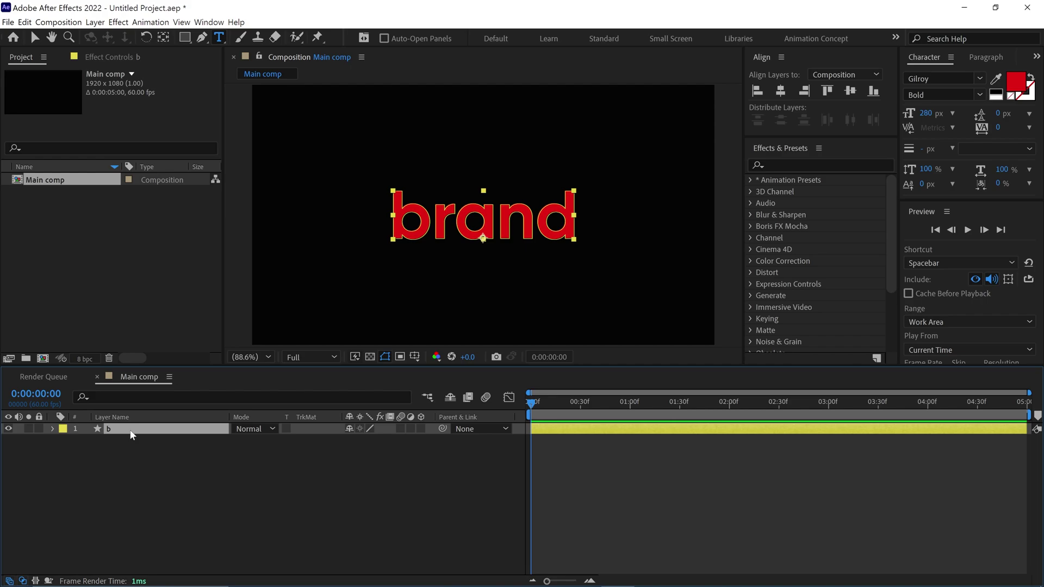
Duplicate the b shape layer four times to have one layer for each letter
{"action": "key", "text": "ctrl+d"}
{"action": "key", "text": "ctrl+d"}
{"action": "key", "text": "ctrl+d"}
{"action": "key", "text": "ctrl+d"}
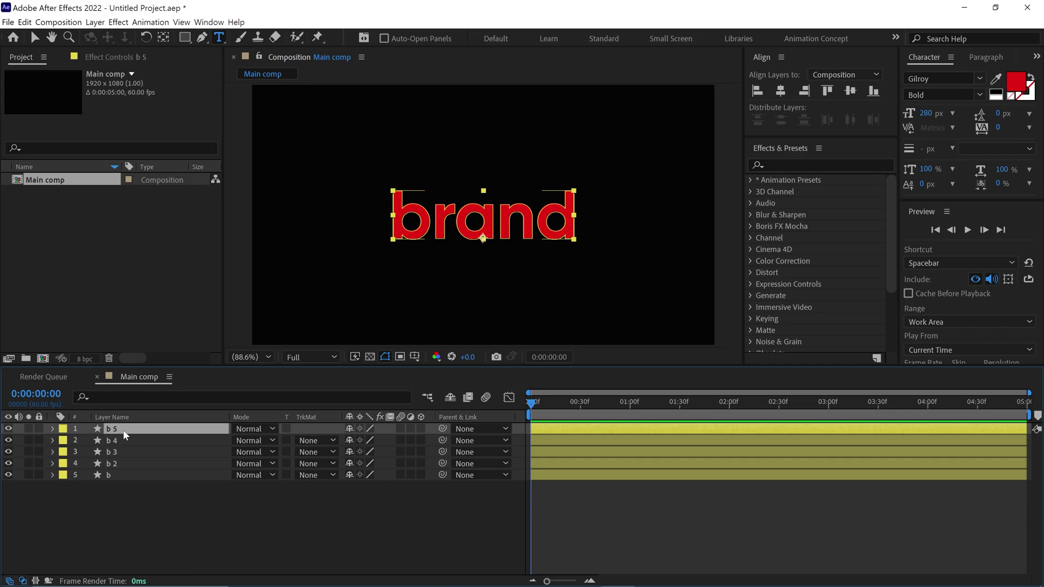
Rename the five shape layers b, r, a, n and d from first to last
{"action": "type", "text": "b"}
{"action": "key", "text": "Tab"}
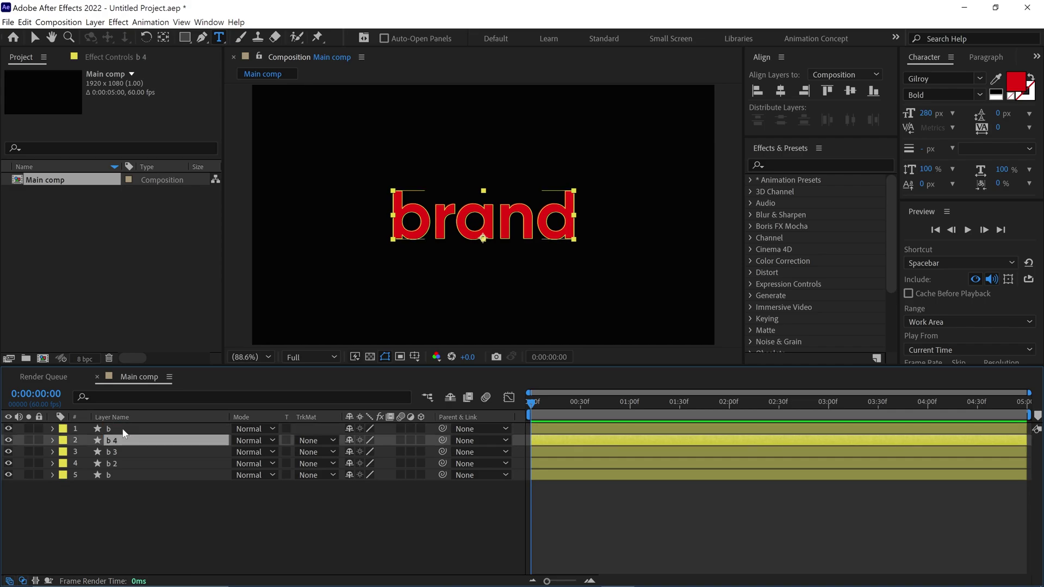
{"action": "type", "text": "r"}
{"action": "key", "text": "Tab"}
{"action": "type", "text": "a"}
{"action": "key", "text": "Tab"}
{"action": "type", "text": "n"}
{"action": "key", "text": "Tab"}
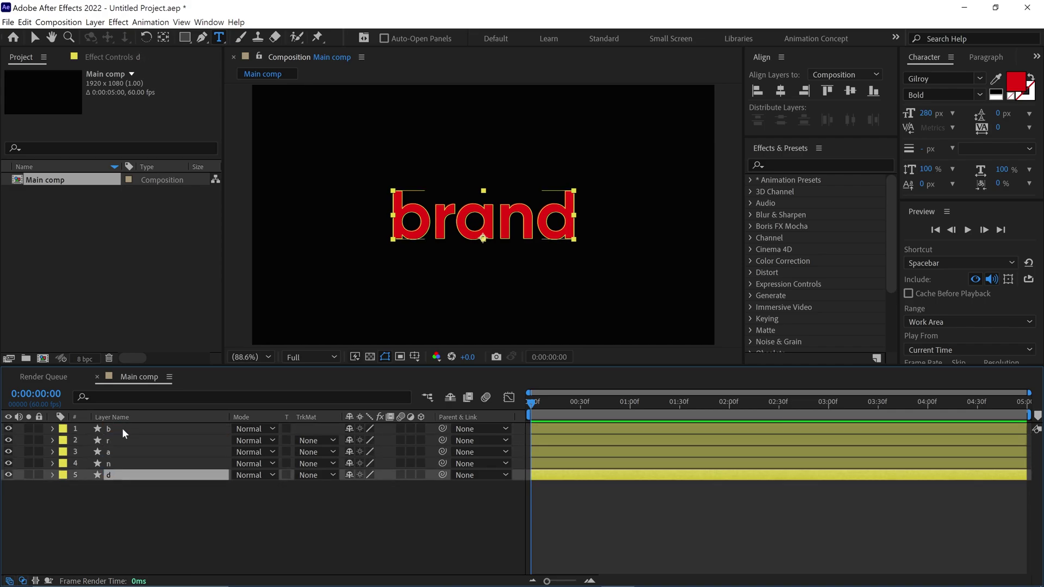
{"action": "type", "text": "d"}
{"action": "key", "text": "Tab"}
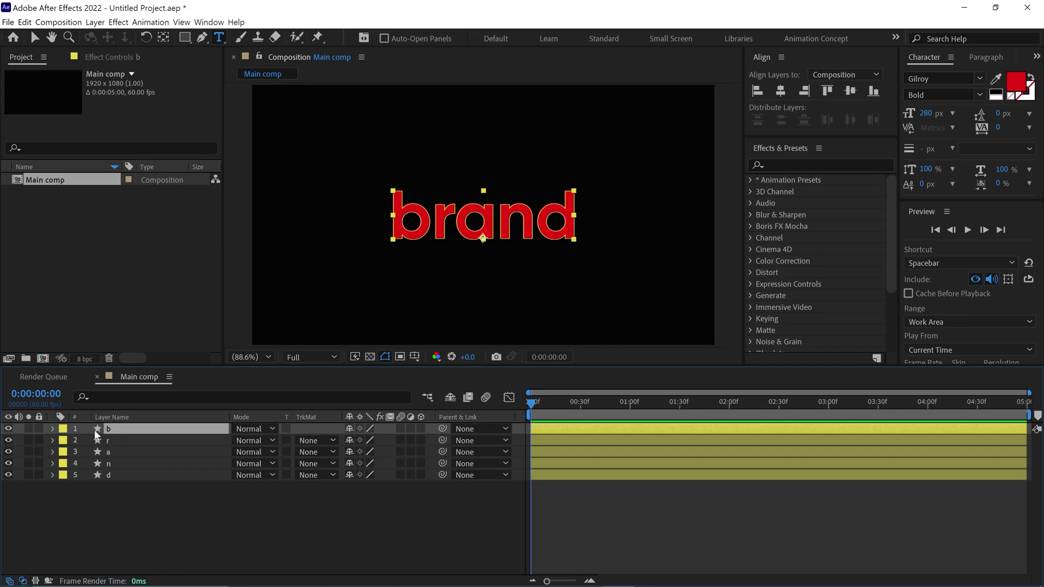
Delete the r, a, n and d shape groups from the contents of layer b
{"action": "left_click", "coordinate": [49, 429]}
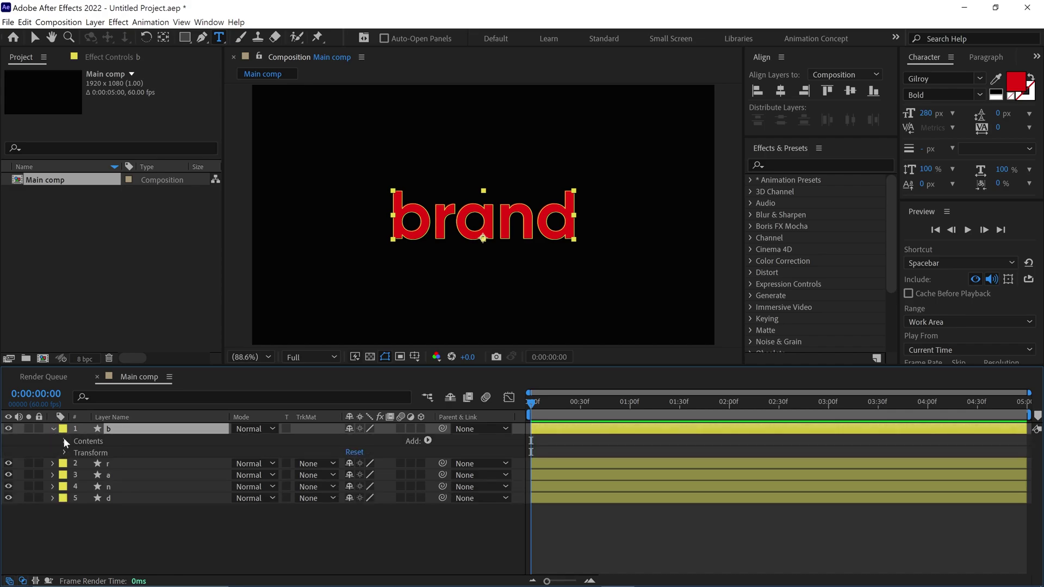
{"action": "left_click", "coordinate": [65, 441]}
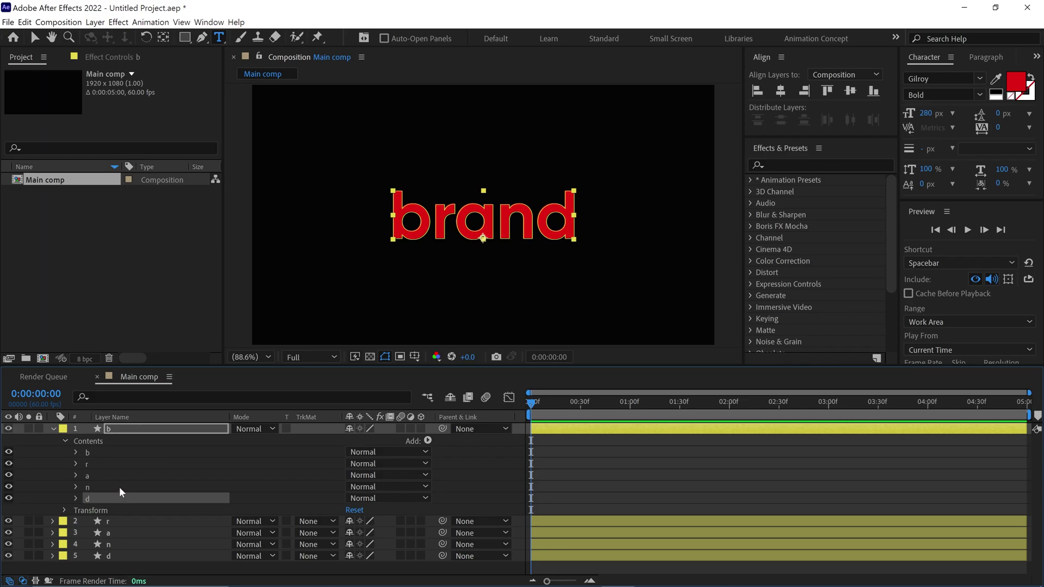
{"action": "left_click", "coordinate": [106, 452], "text": "shift"}
{"action": "left_click", "coordinate": [106, 452], "text": "ctrl"}
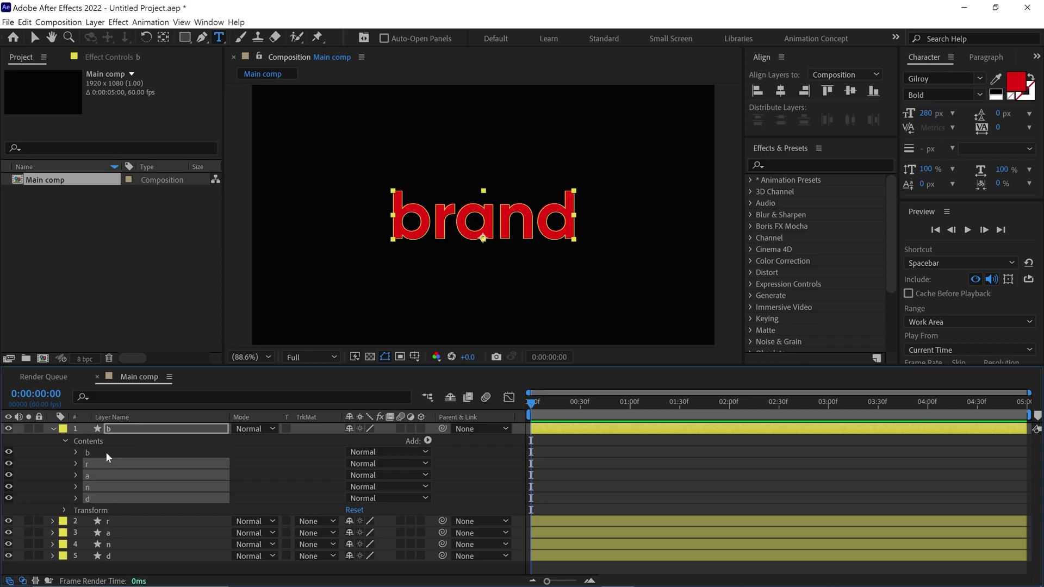
{"action": "key", "text": "Delete"}
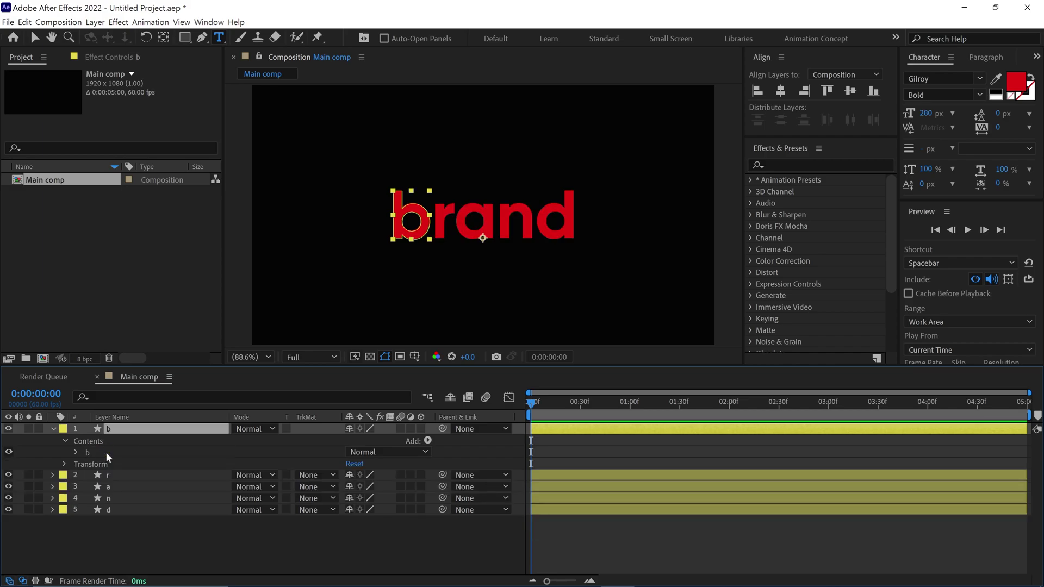
Solo layer b temporarily to check which letter shapes it contains
{"action": "left_click", "coordinate": [28, 429]}
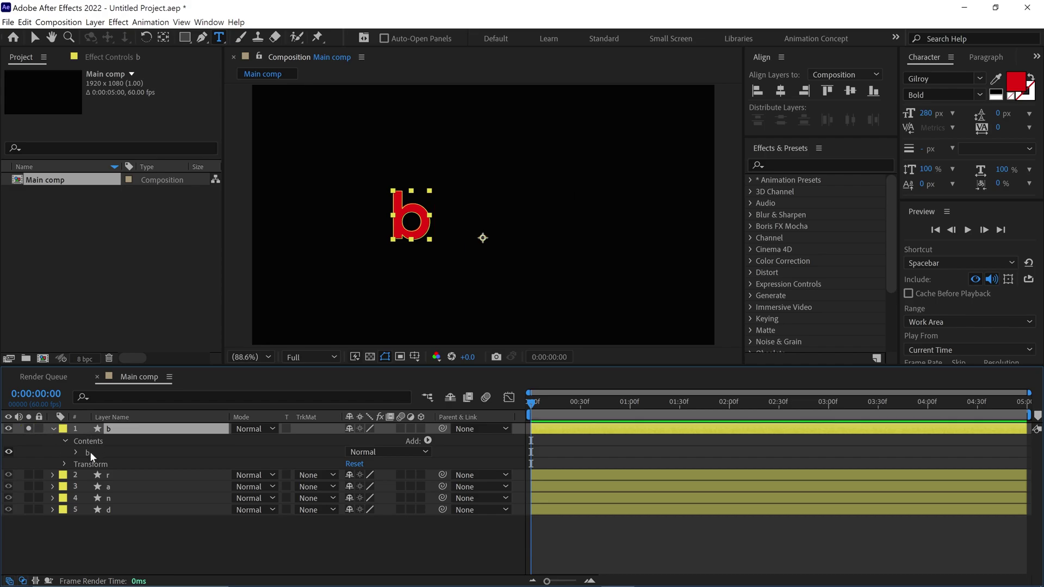
{"action": "left_click", "coordinate": [91, 452]}
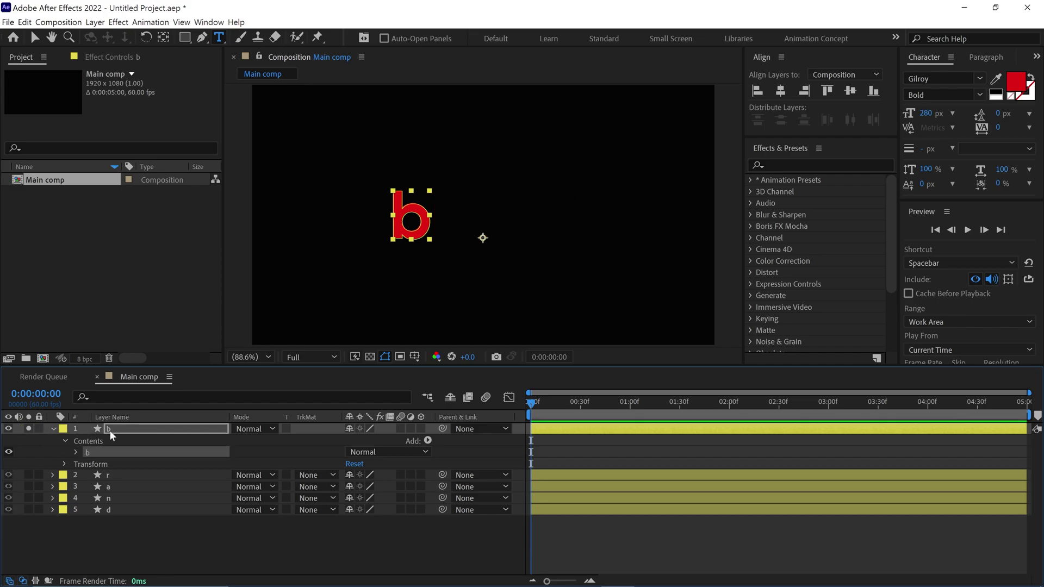
{"action": "left_click", "coordinate": [29, 429]}
Delete every shape group except r from the contents of layer r
{"action": "left_click", "coordinate": [53, 428]}
{"action": "left_click", "coordinate": [52, 440]}
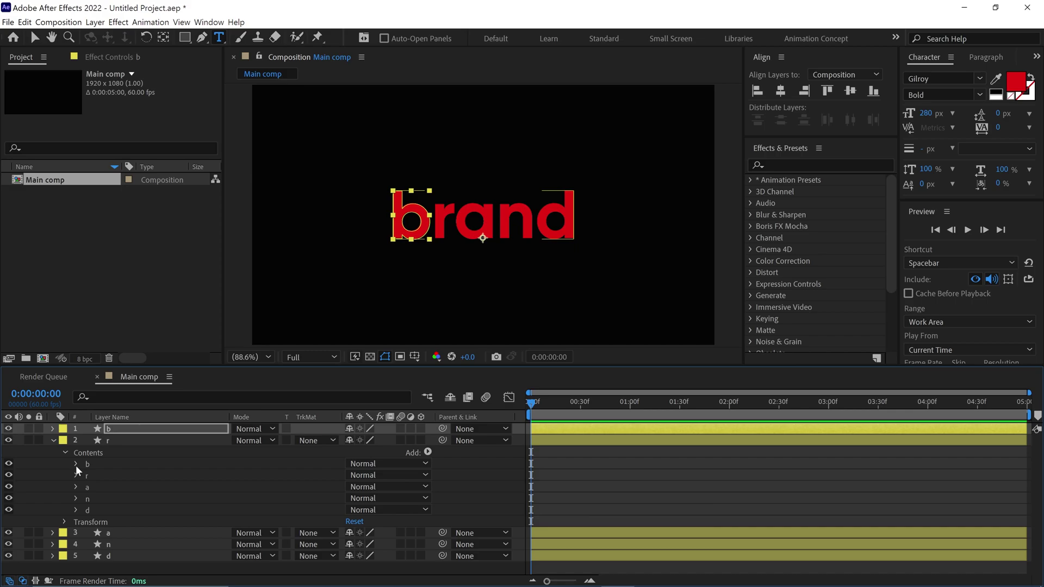
{"action": "key", "text": "ctrl+a"}
{"action": "left_click", "coordinate": [93, 475], "text": "ctrl"}
{"action": "key", "text": "Delete"}
Delete every shape group except a from the contents of layer a
{"action": "left_click", "coordinate": [52, 440]}
{"action": "left_click", "coordinate": [53, 452]}
{"action": "key", "text": "ctrl+a"}
{"action": "left_click", "coordinate": [90, 496], "text": "ctrl"}
{"action": "key", "text": "Delete"}
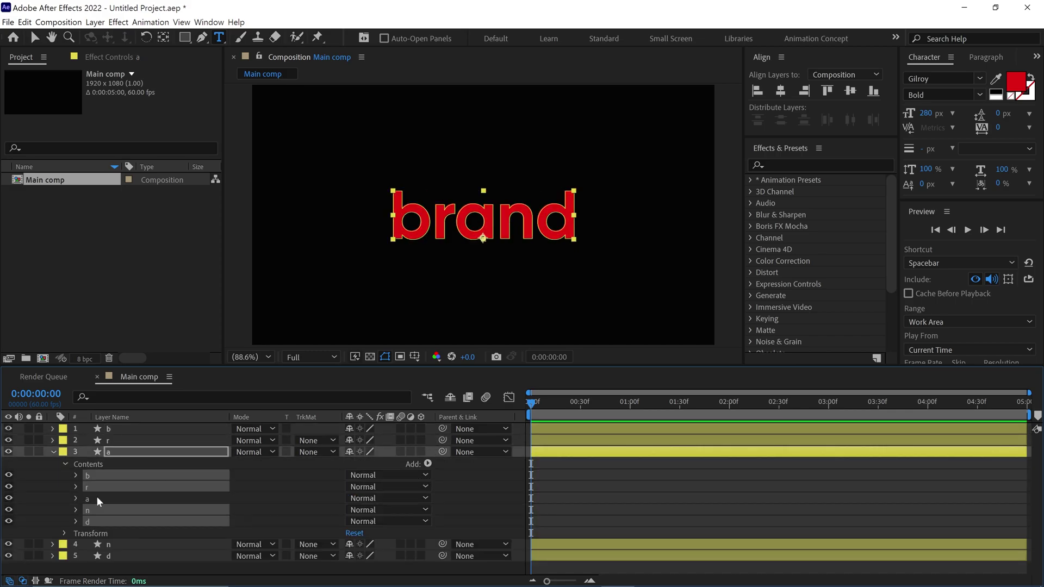
Delete every shape group except n from the contents of layer n
{"action": "left_click", "coordinate": [53, 452]}
{"action": "left_click", "coordinate": [53, 463]}
{"action": "left_click", "coordinate": [64, 476]}
{"action": "key", "text": "ctrl+a"}
{"action": "left_click", "coordinate": [93, 521], "text": "ctrl"}
{"action": "key", "text": "Delete"}
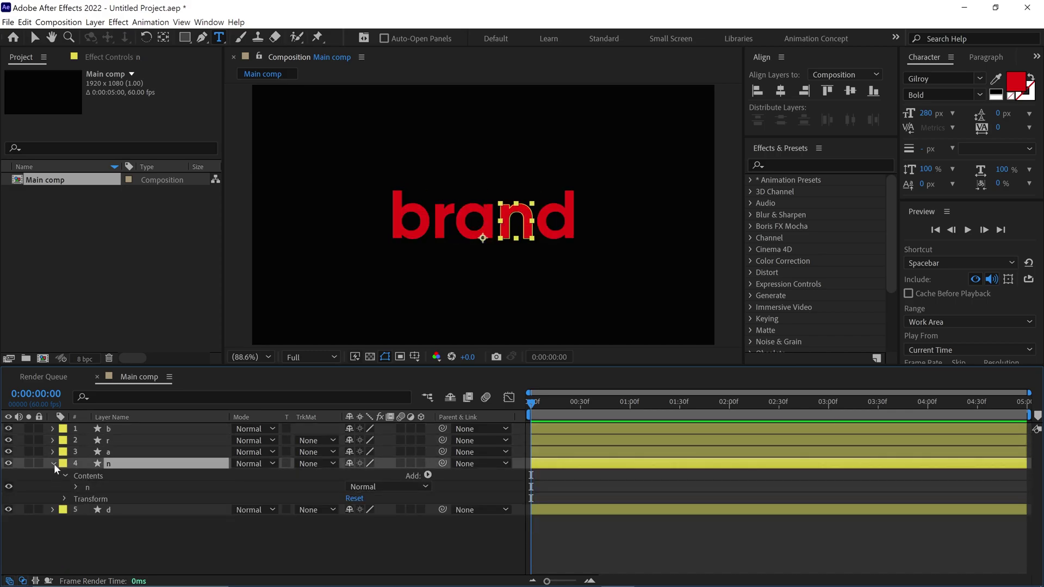
Delete every shape group except d from the contents of layer d and collapse the layer
{"action": "left_click", "coordinate": [53, 463]}
{"action": "left_click", "coordinate": [53, 475]}
{"action": "left_click", "coordinate": [65, 487]}
{"action": "key", "text": "ctrl+a"}
{"action": "left_click", "coordinate": [93, 544], "text": "ctrl"}
{"action": "key", "text": "Delete"}
{"action": "left_click", "coordinate": [53, 475]}
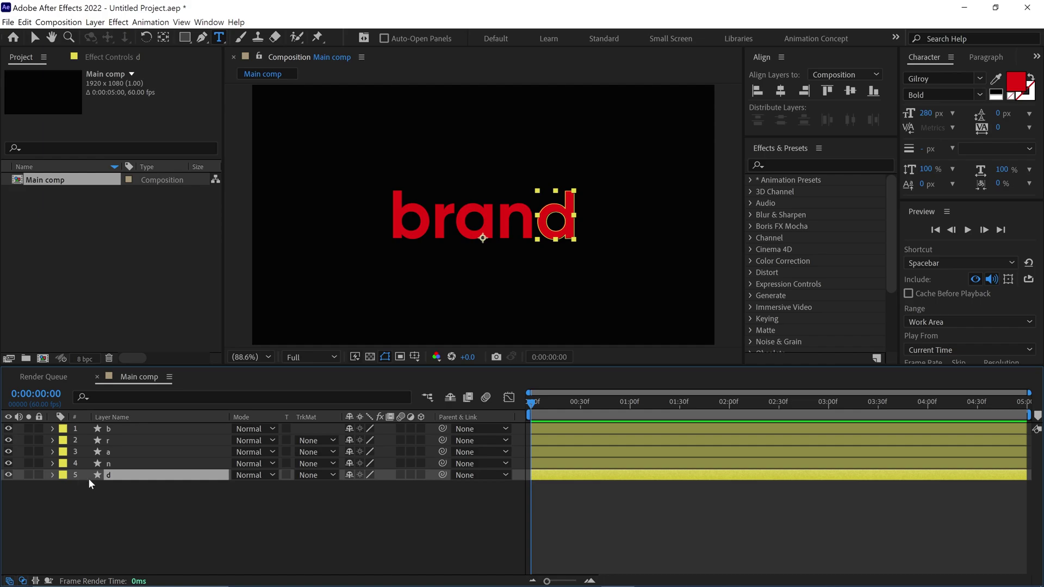
Check the letter layers one by one by selecting them in turn from d up to b and back down
{"action": "key", "text": "ctrl+Up"}
{"action": "key", "text": "ctrl+Up"}
{"action": "key", "text": "ctrl+Up"}
{"action": "key", "text": "ctrl+Up"}
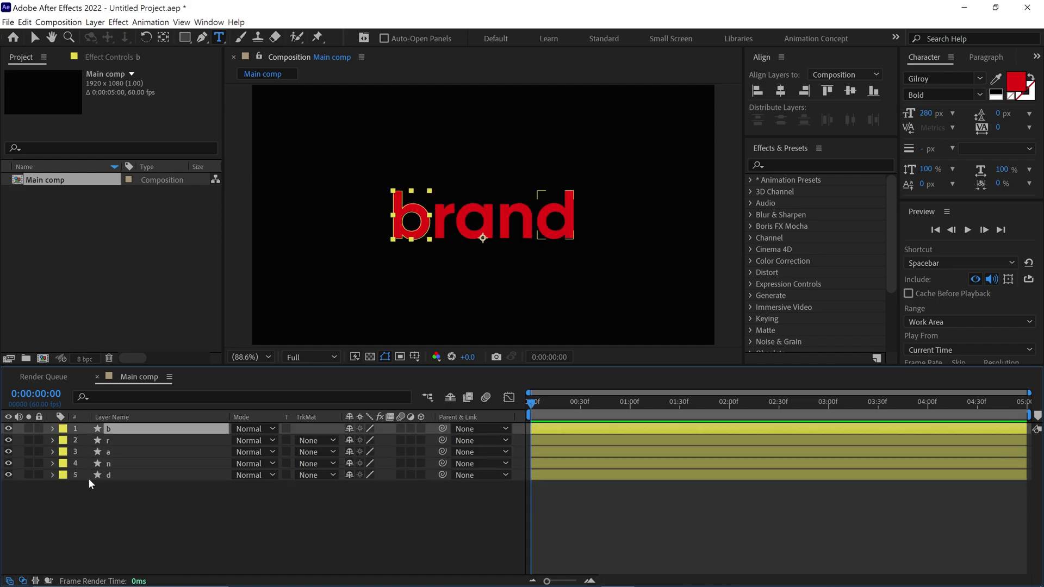
{"action": "key", "text": "ctrl+Down"}
{"action": "key", "text": "ctrl+Down"}
{"action": "key", "text": "ctrl+Down"}
{"action": "key", "text": "ctrl+Down"}
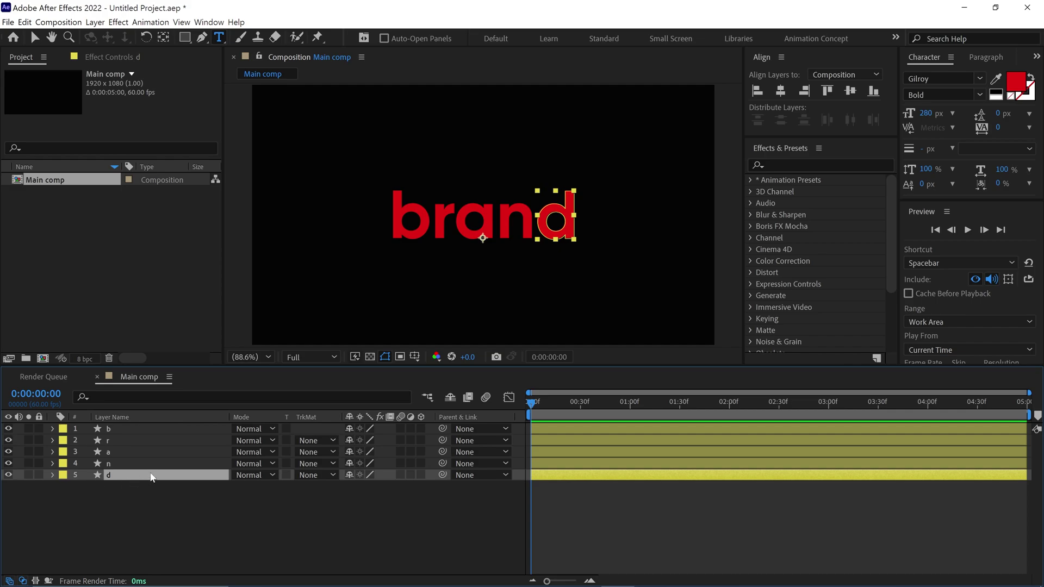
Give the r, a and n layers a purple label, and hide and lock them
{"action": "left_click", "coordinate": [126, 441]}
{"action": "left_click", "coordinate": [118, 463], "text": "shift"}
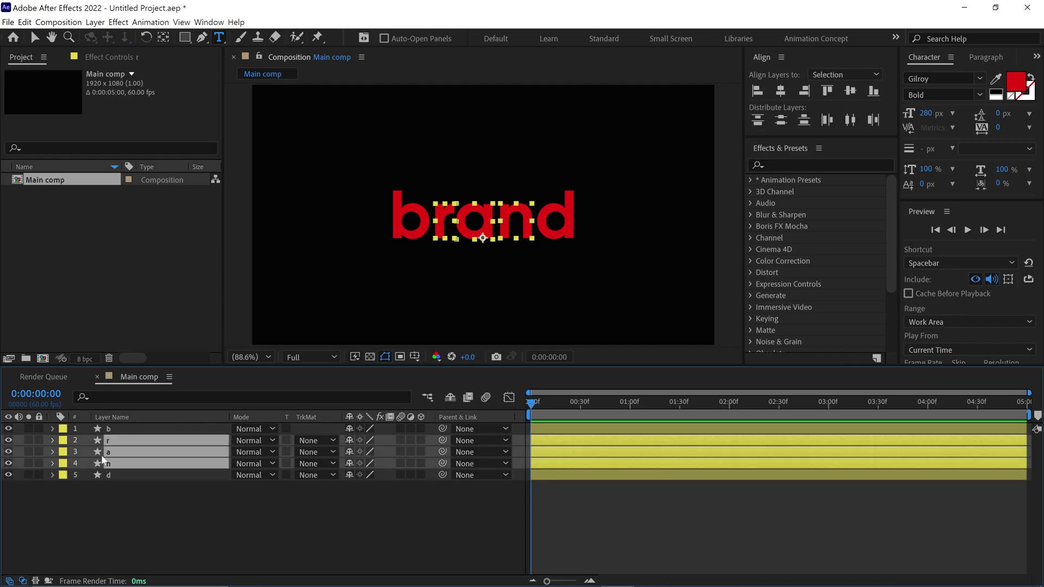
{"action": "left_click", "coordinate": [64, 450]}
{"action": "left_click", "coordinate": [81, 363]}
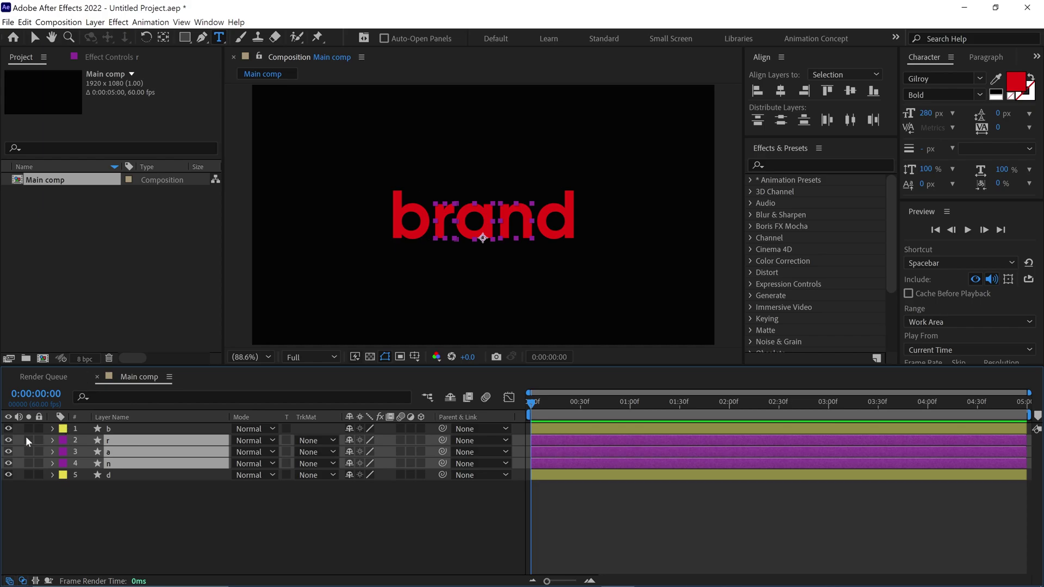
{"action": "left_click", "coordinate": [8, 441]}
{"action": "left_click", "coordinate": [39, 440]}
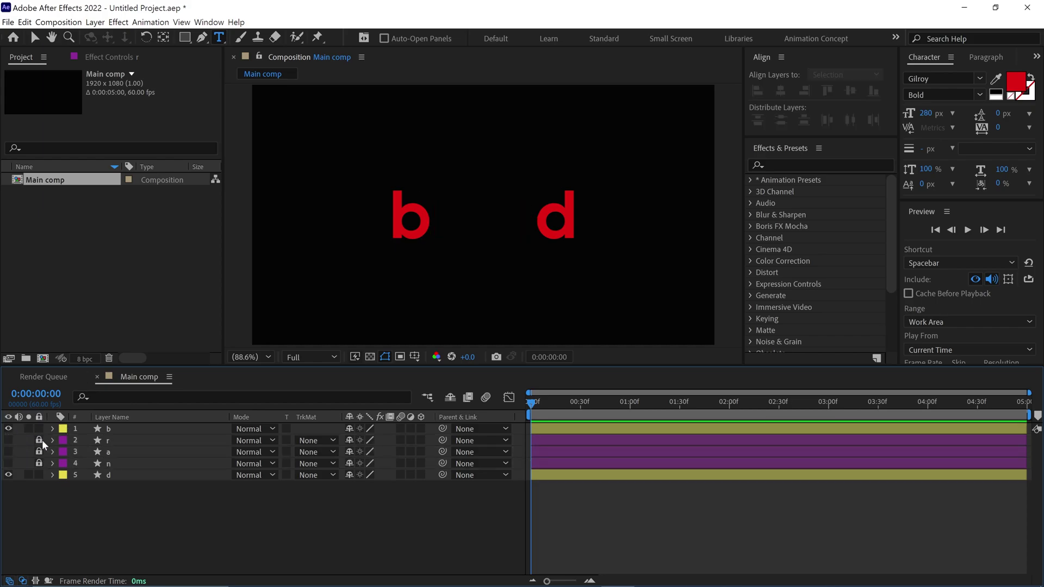
Move the anchor points of the b and d layers to the bottom centre of each letter's stem
{"action": "left_click", "coordinate": [172, 426]}
{"action": "key", "text": "grave"}
{"action": "key", "text": "y"}
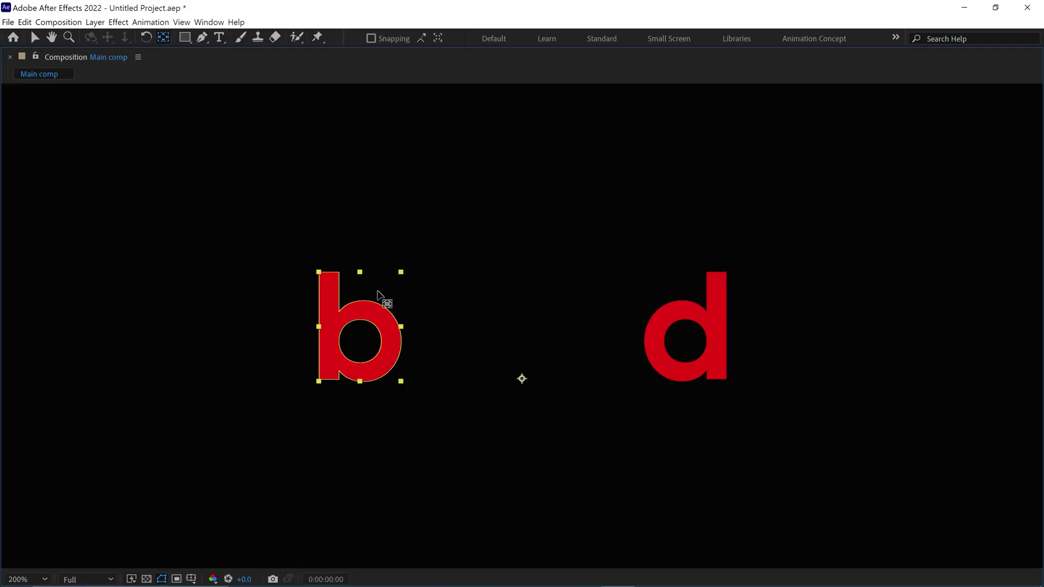
{"action": "scroll", "coordinate": [435, 362], "scroll_direction": "up", "scroll_amount": 2}
{"action": "left_click_drag", "start_coordinate": [522, 433], "coordinate": [136, 432]}
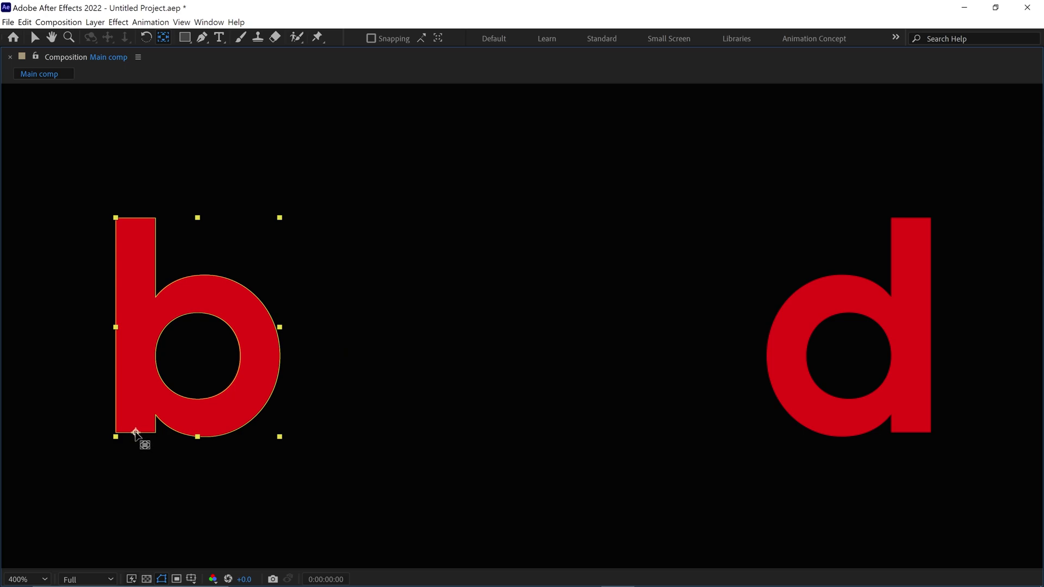
{"action": "left_click", "coordinate": [914, 362]}
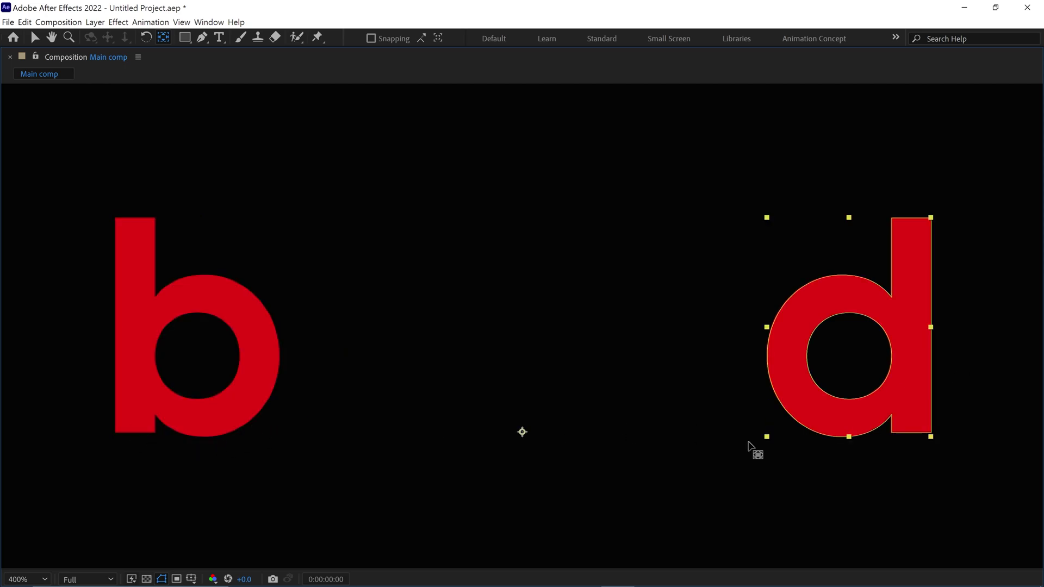
{"action": "left_click_drag", "start_coordinate": [526, 438], "coordinate": [910, 435]}
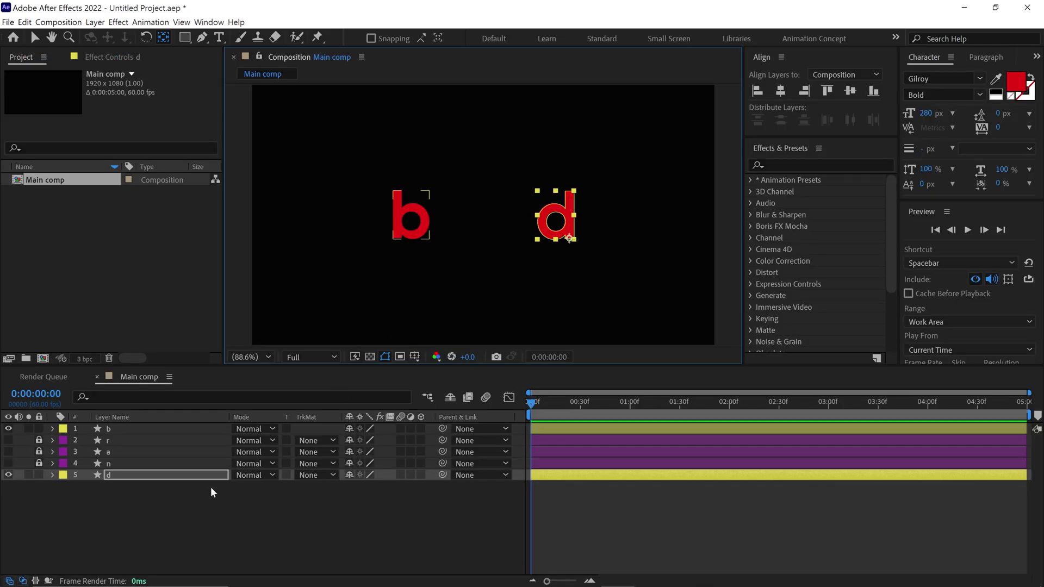
Set Position keyframes on the b and d layers at 0:00:01:30
{"action": "left_click", "coordinate": [116, 429], "text": "ctrl"}
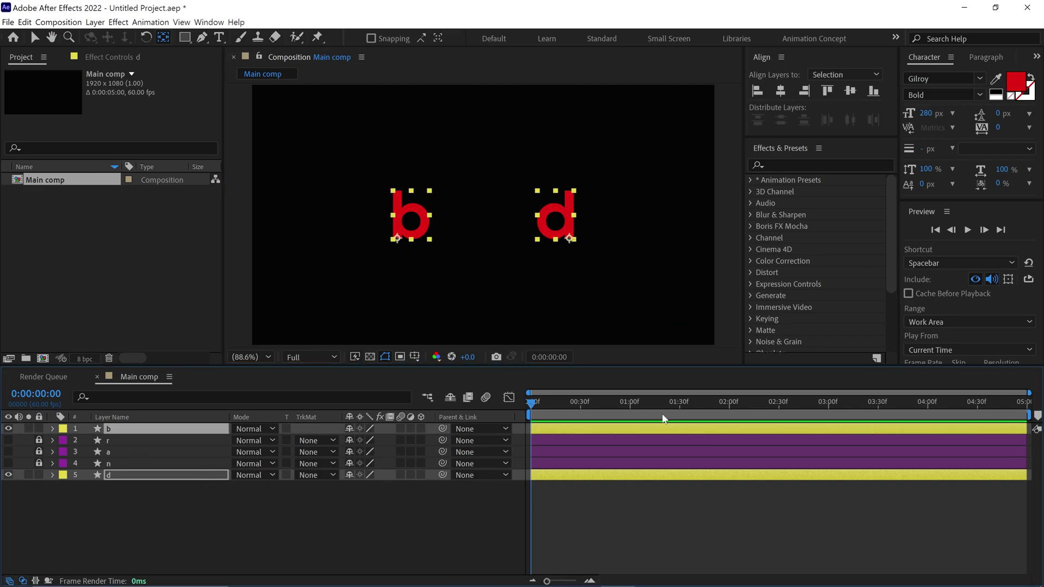
{"action": "key", "text": "p"}
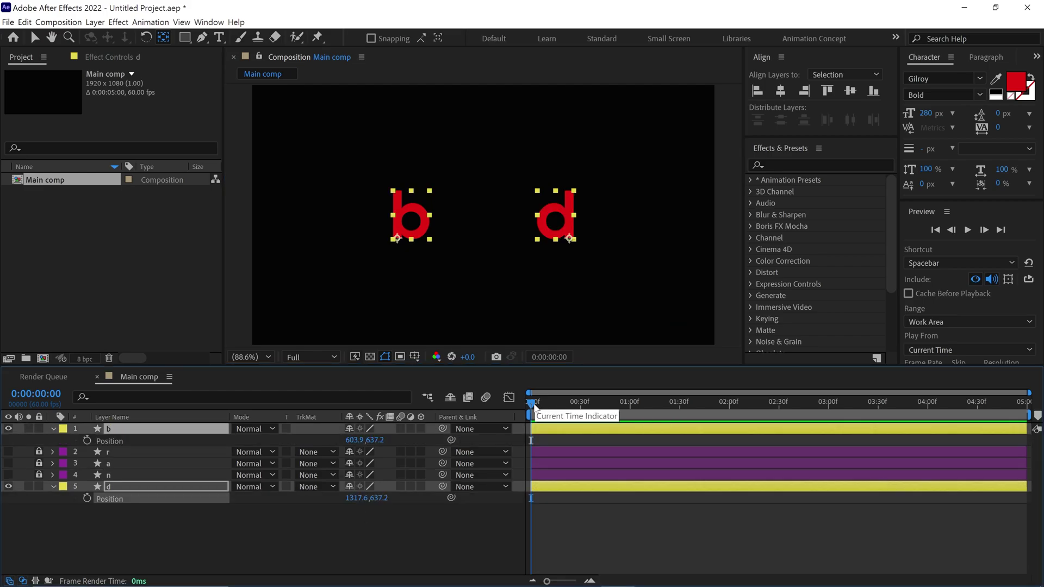
{"action": "left_click_drag", "start_coordinate": [534, 405], "coordinate": [684, 412]}
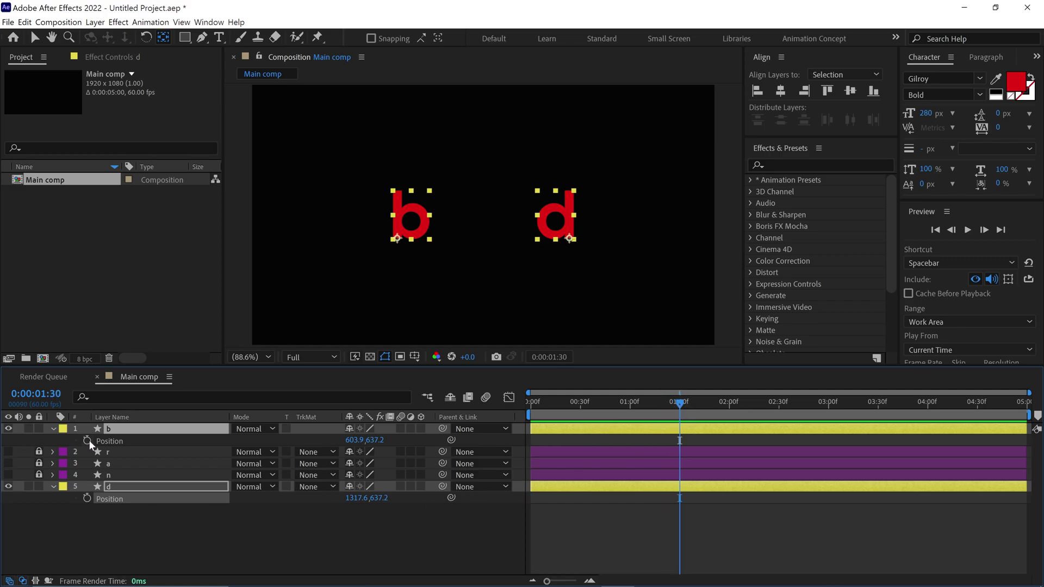
{"action": "left_click", "coordinate": [87, 440]}
Add Position keyframes to b and d at 0:00:00:00 and align the two layers' horizontal centres to the selection
{"action": "left_click_drag", "start_coordinate": [681, 406], "coordinate": [523, 410]}
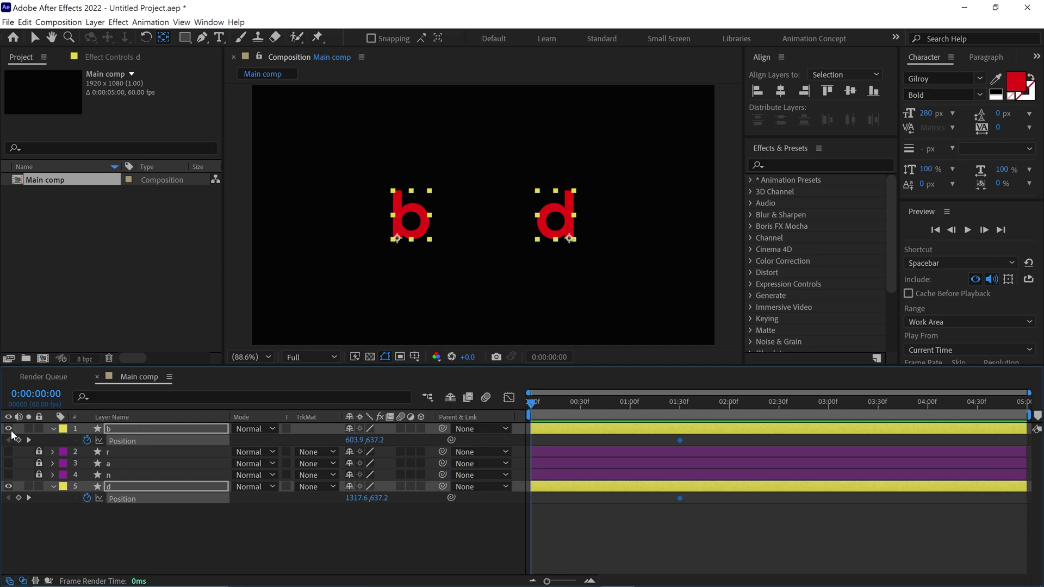
{"action": "left_click", "coordinate": [18, 440]}
{"action": "left_click", "coordinate": [781, 90]}
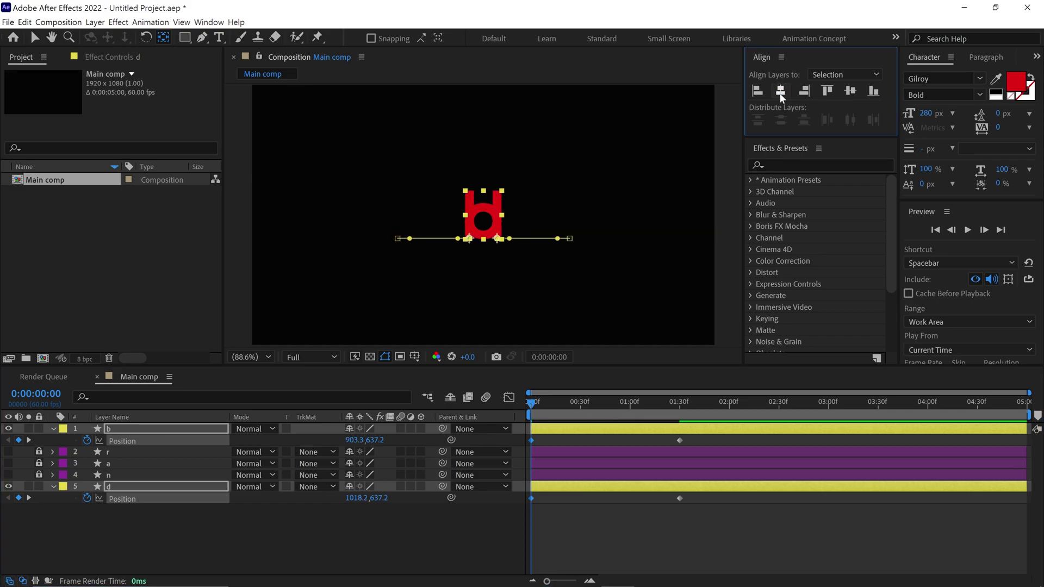
Show the title/action safe overlay and rulers, and place a vertical guide at the composition's horizontal centre
{"action": "key", "text": "slash"}
{"action": "key", "text": "period"}
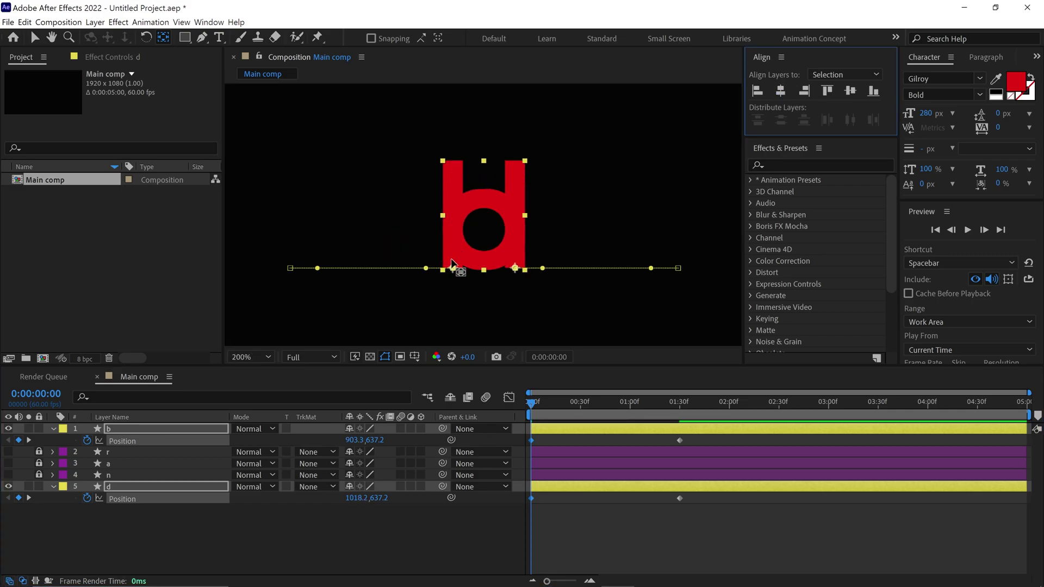
{"action": "left_click", "coordinate": [415, 357]}
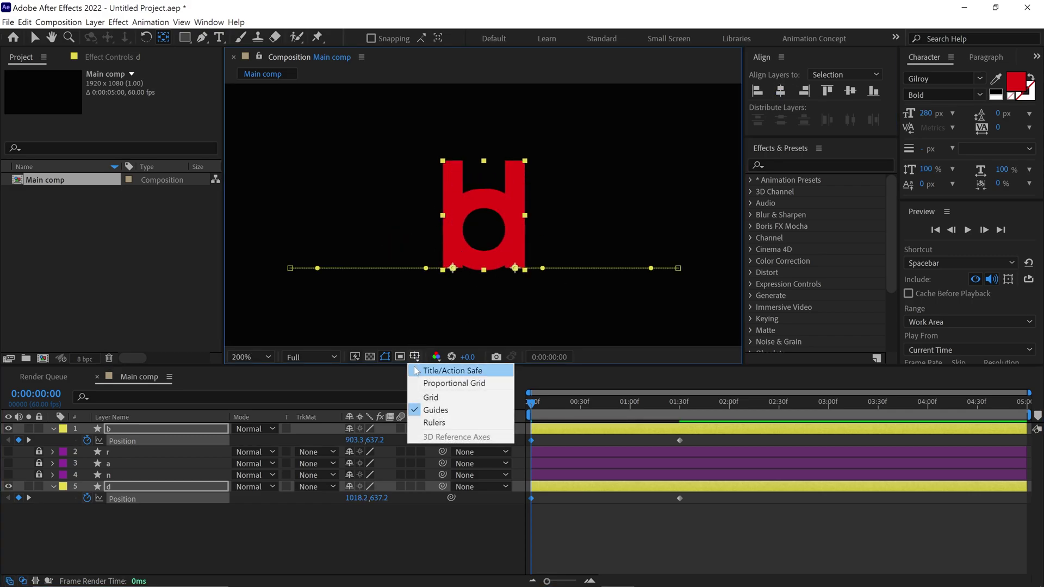
{"action": "left_click", "coordinate": [482, 371]}
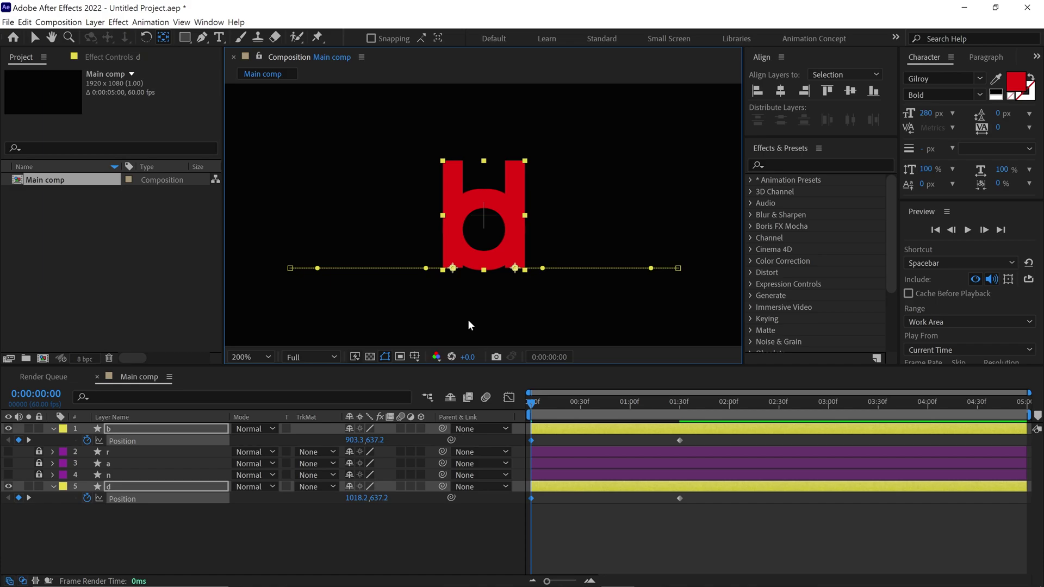
{"action": "key", "text": "ctrl+r"}
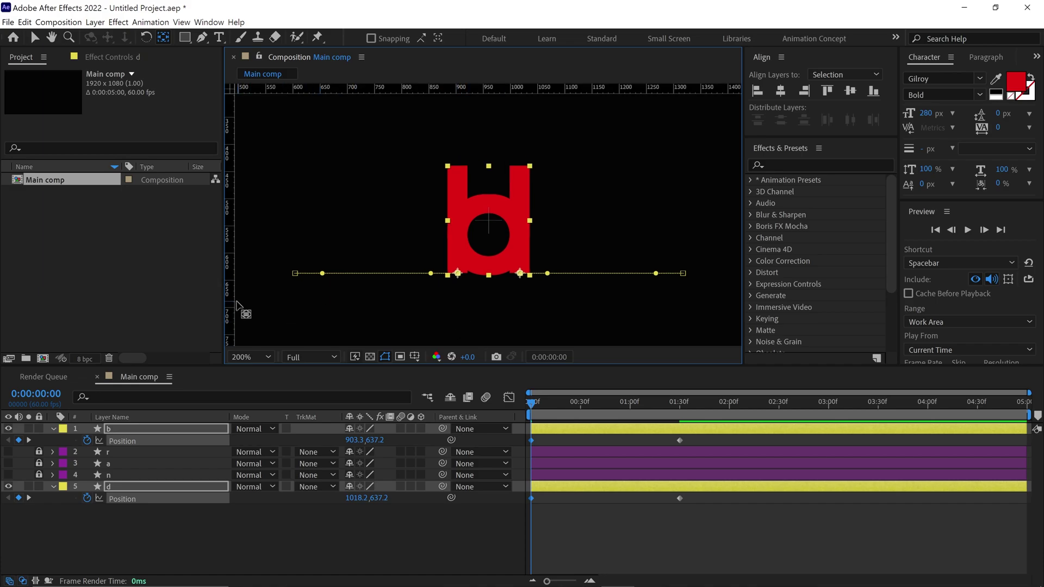
{"action": "left_click_drag", "start_coordinate": [229, 307], "coordinate": [488, 300]}
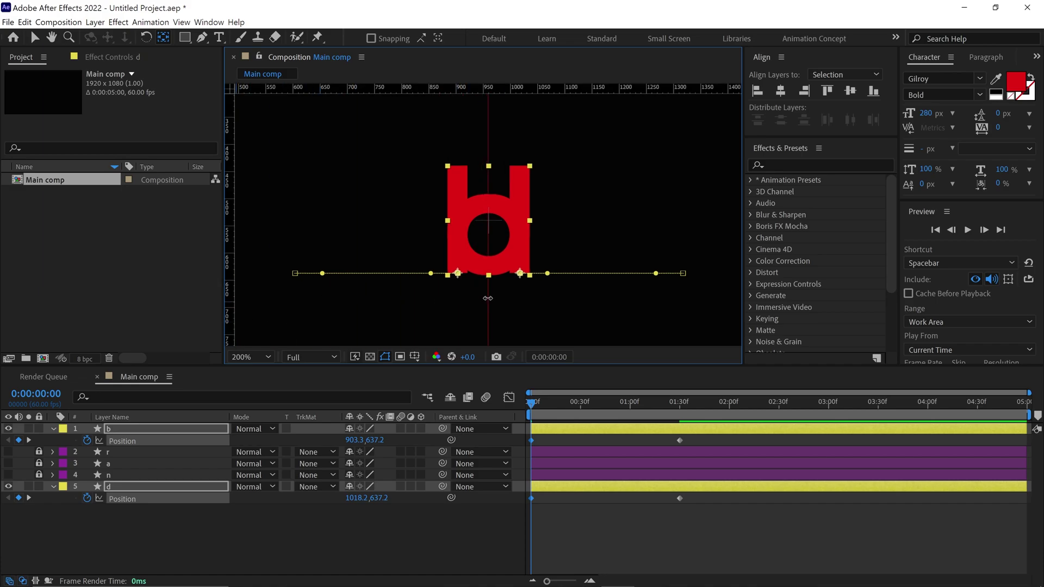
{"action": "key", "text": "period"}
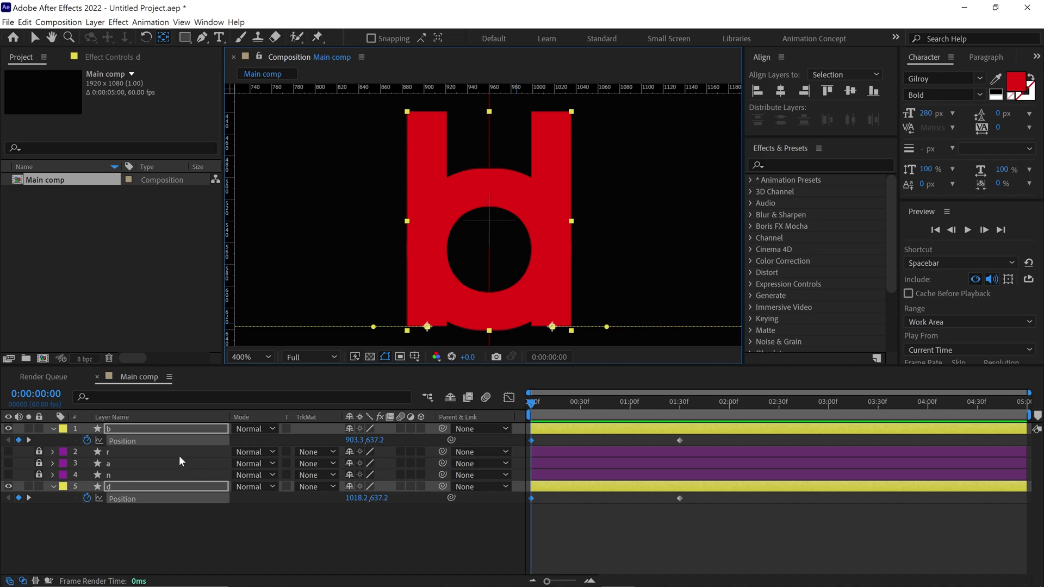
Solo layer b and move it horizontally until its stem is centred on the guide, at X position 960
{"action": "left_click", "coordinate": [138, 459]}
{"action": "left_click", "coordinate": [139, 429]}
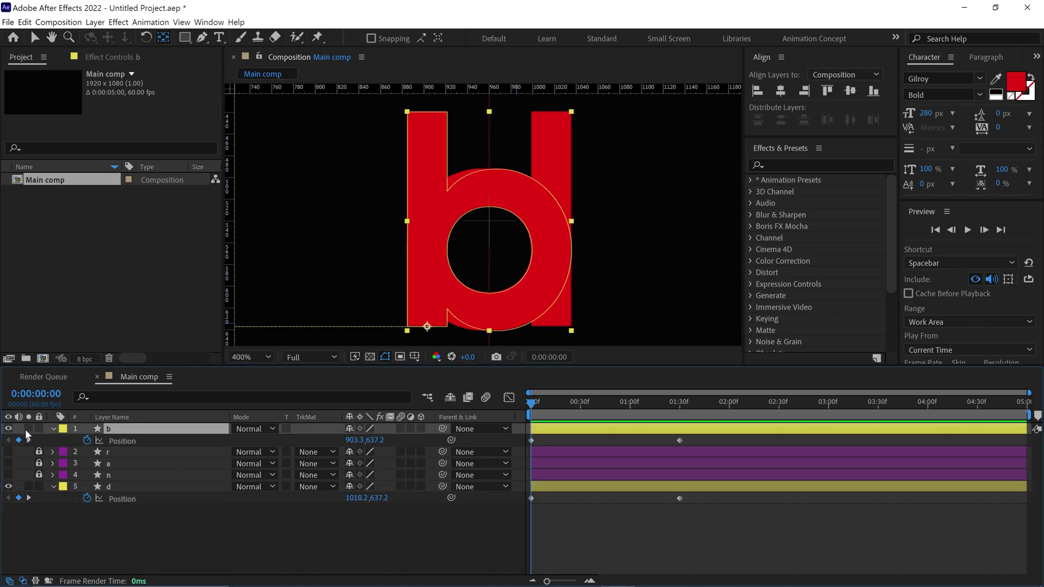
{"action": "left_click", "coordinate": [26, 429]}
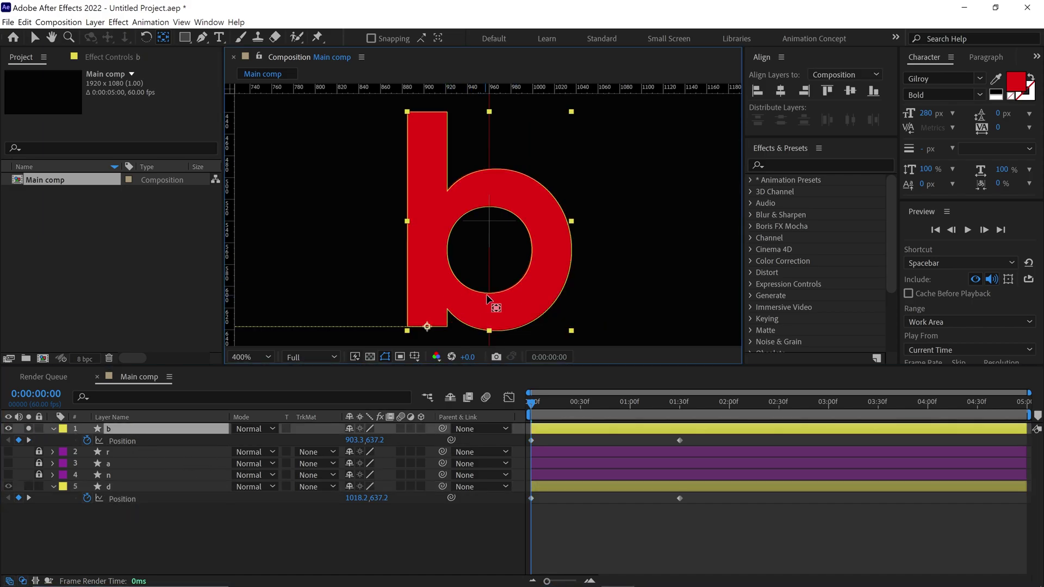
{"action": "key", "text": "v"}
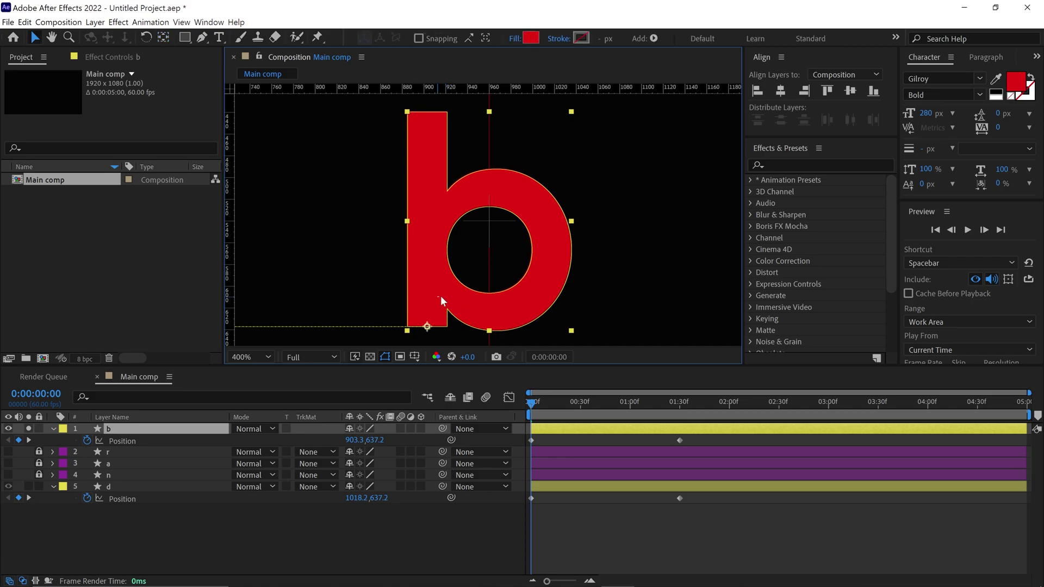
{"action": "left_click_drag", "start_coordinate": [453, 302], "coordinate": [499, 307]}
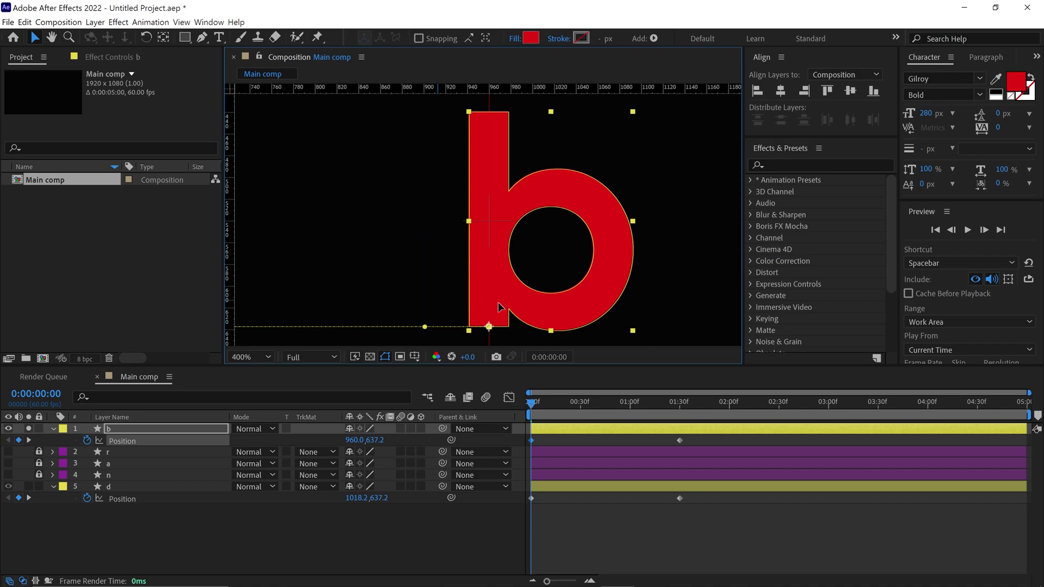
Switch solo from b to d, centre d's stem on the guide at X position 960, and turn its solo off
{"action": "left_click", "coordinate": [132, 488]}
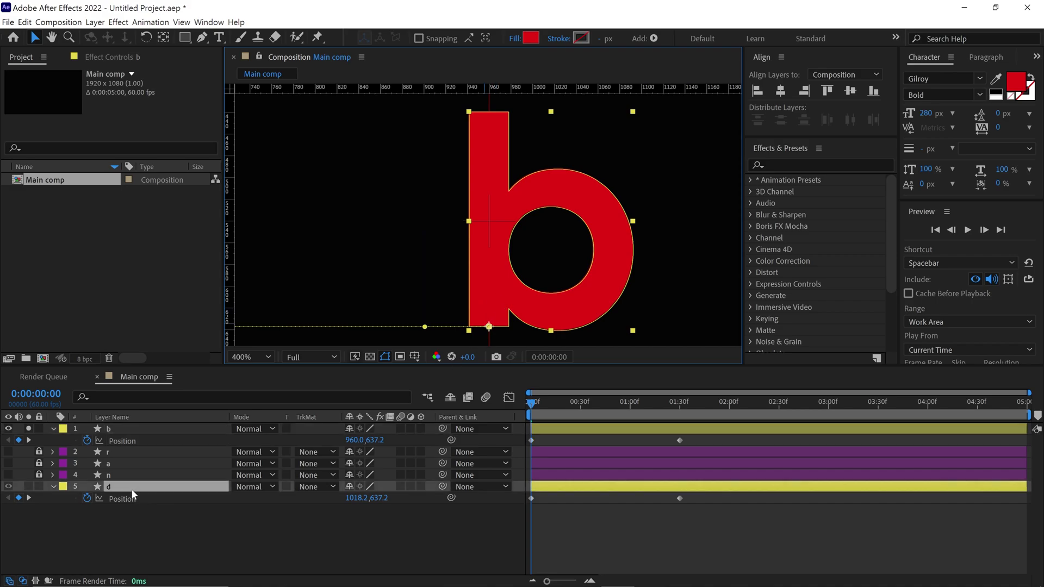
{"action": "left_click", "coordinate": [28, 429]}
{"action": "left_click", "coordinate": [28, 487]}
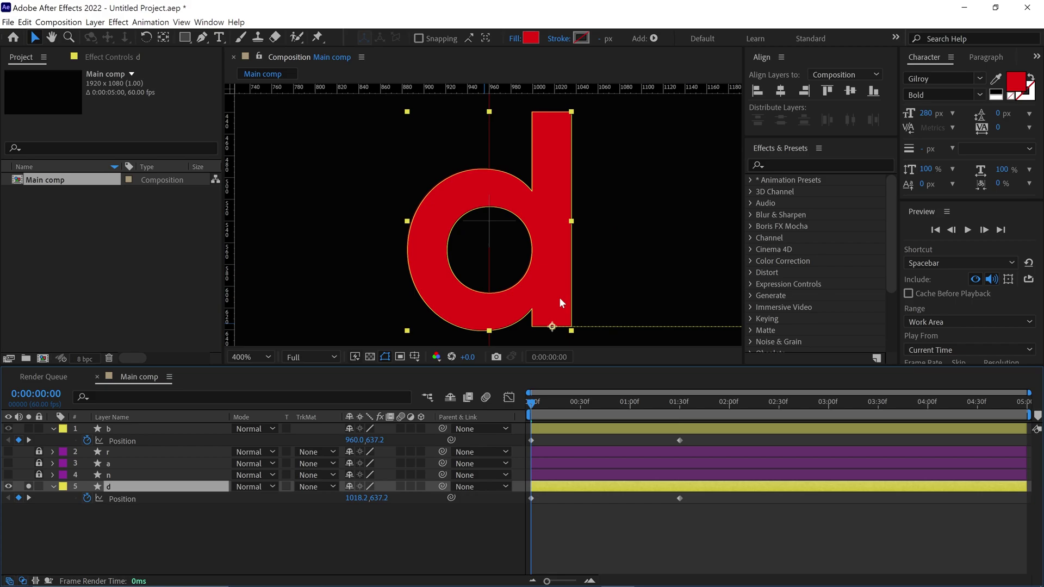
{"action": "left_click_drag", "start_coordinate": [561, 302], "coordinate": [497, 300]}
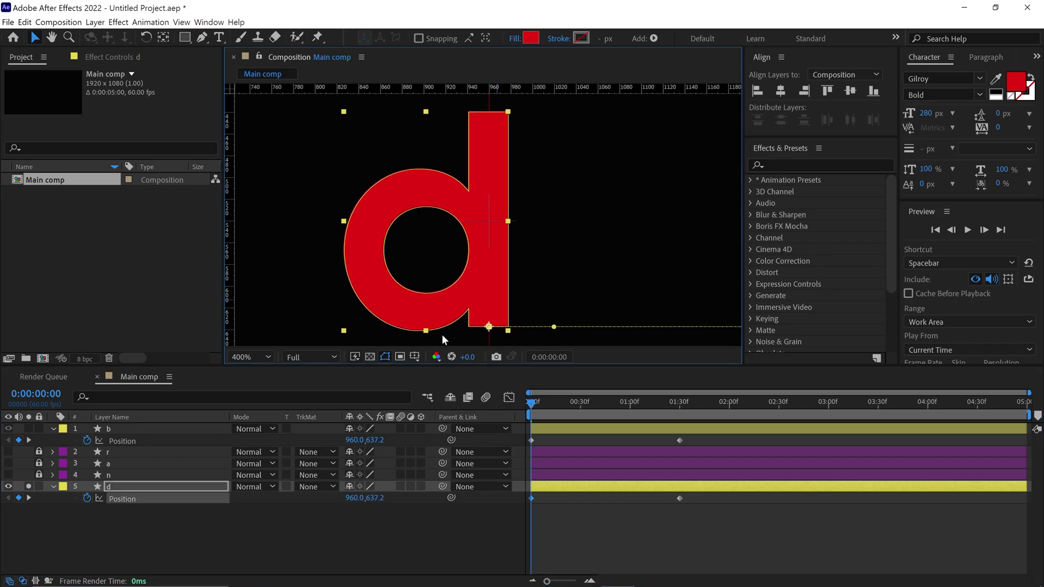
{"action": "left_click", "coordinate": [29, 487]}
{"action": "key", "text": "shift+slash"}
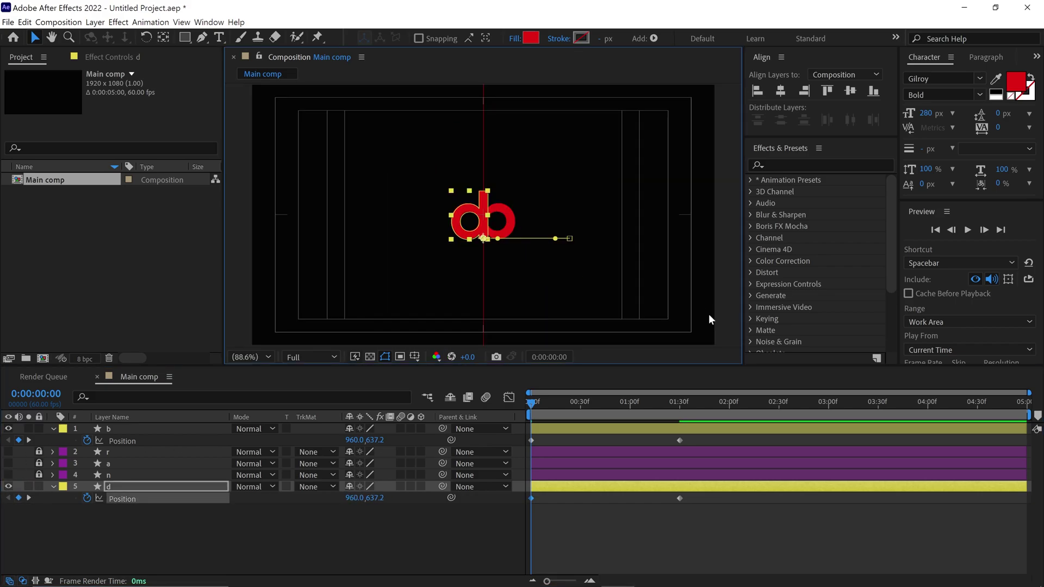
Preview the b and d letters moving apart from the centre
{"action": "key", "text": "space"}
{"action": "key", "text": "space"}
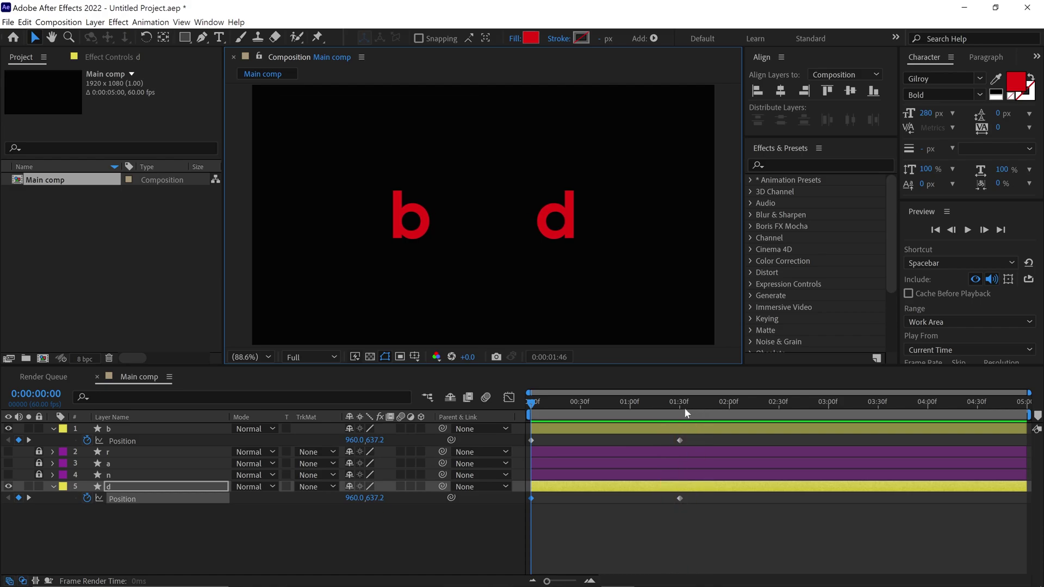
{"action": "left_click_drag", "start_coordinate": [657, 410], "coordinate": [543, 416]}
Filter the b and d layers' properties by path and set keyframes on all four Path properties at 0:00:01:30
{"action": "left_click_drag", "start_coordinate": [516, 421], "coordinate": [686, 456]}
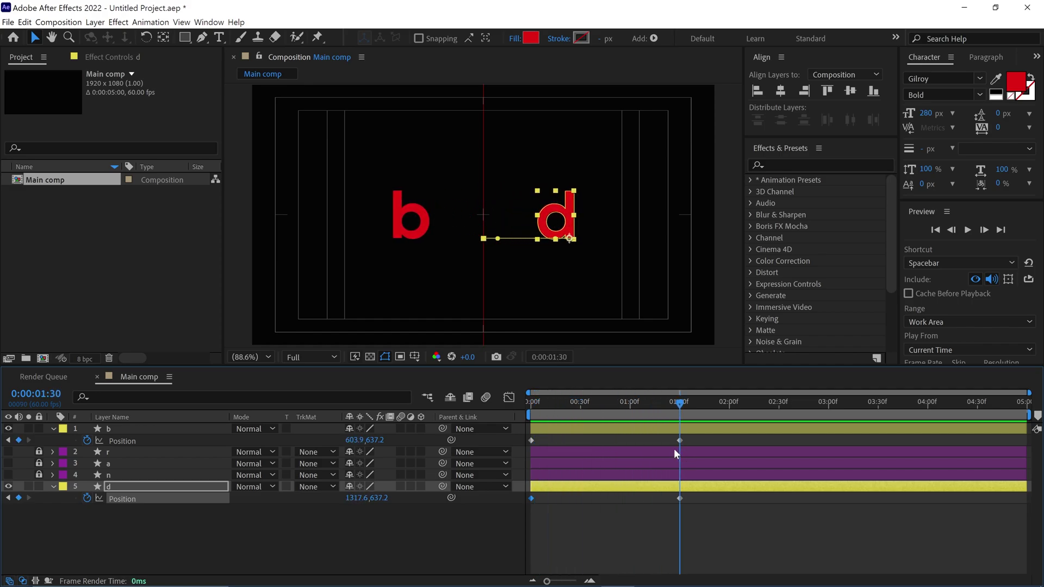
{"action": "left_click", "coordinate": [152, 429], "text": "ctrl"}
{"action": "left_click", "coordinate": [131, 398]}
{"action": "type", "text": "path"}
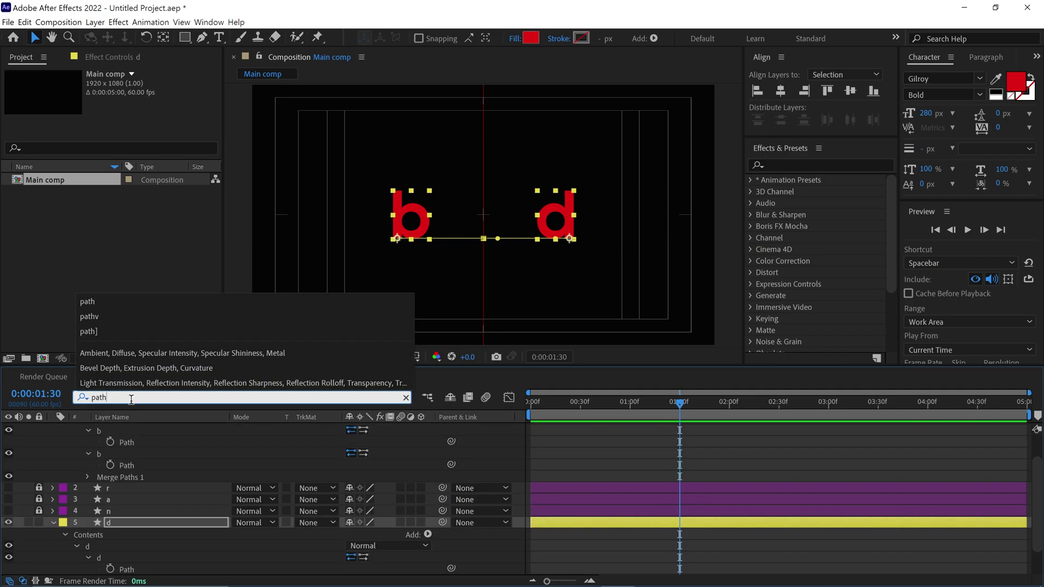
{"action": "left_click_drag", "start_coordinate": [294, 370], "coordinate": [293, 280]}
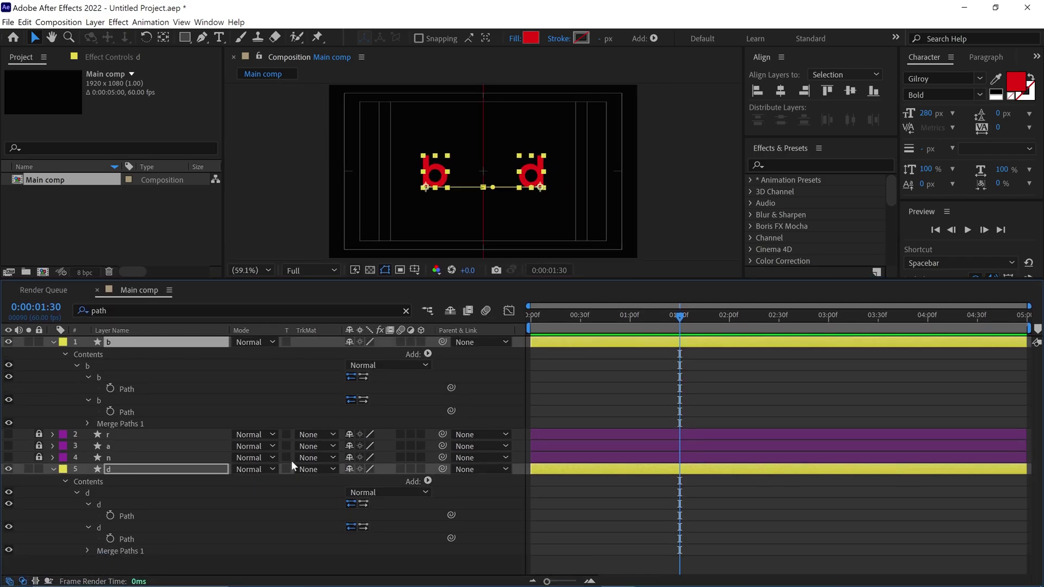
{"action": "left_click", "coordinate": [110, 388]}
{"action": "left_click", "coordinate": [111, 412]}
{"action": "left_click", "coordinate": [110, 516]}
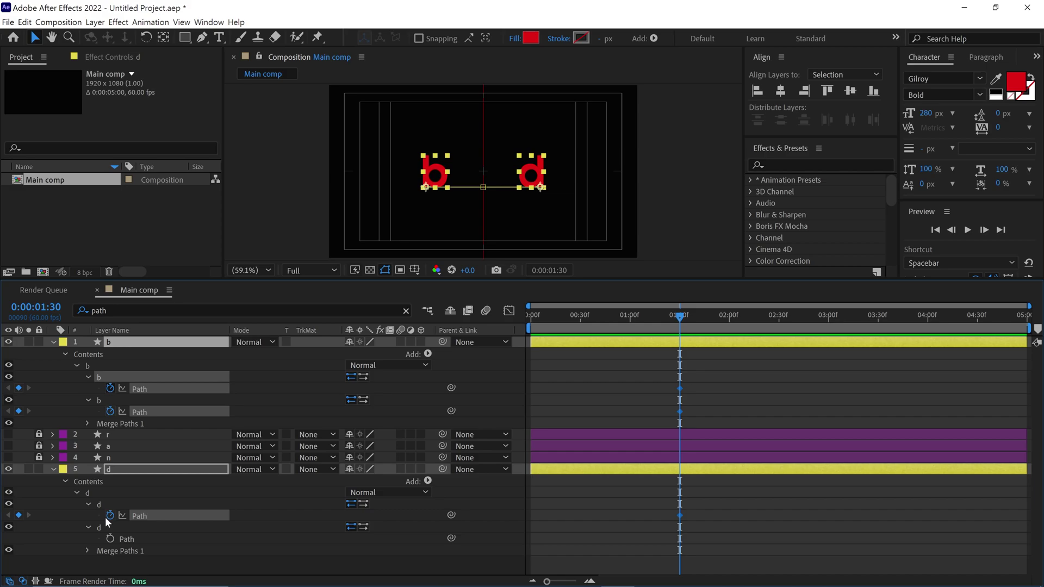
{"action": "left_click", "coordinate": [111, 539]}
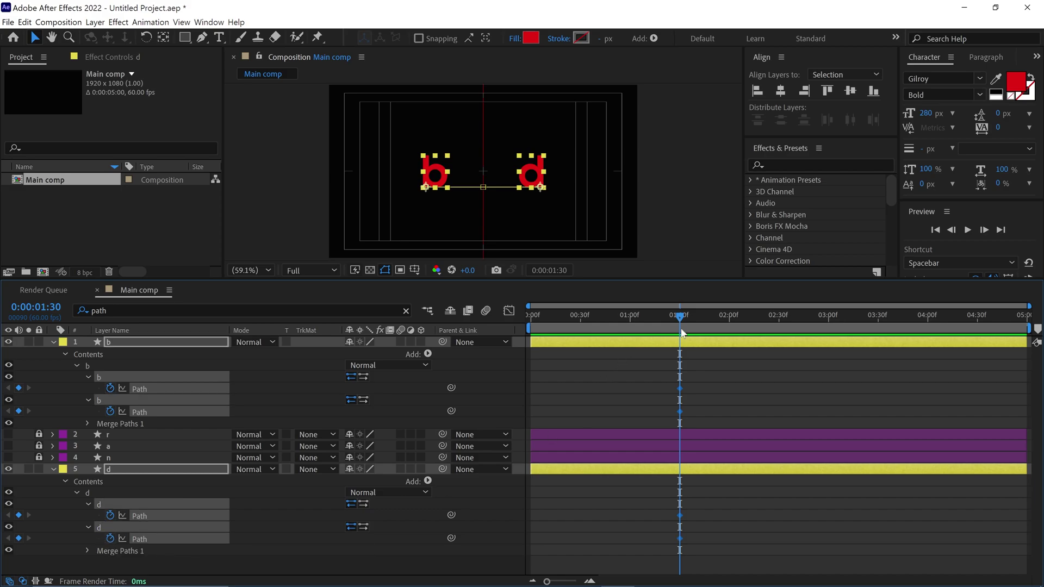
Add keyframes to all four Path properties of b and d at 0:00:01:00
{"action": "left_click_drag", "start_coordinate": [682, 333], "coordinate": [633, 336]}
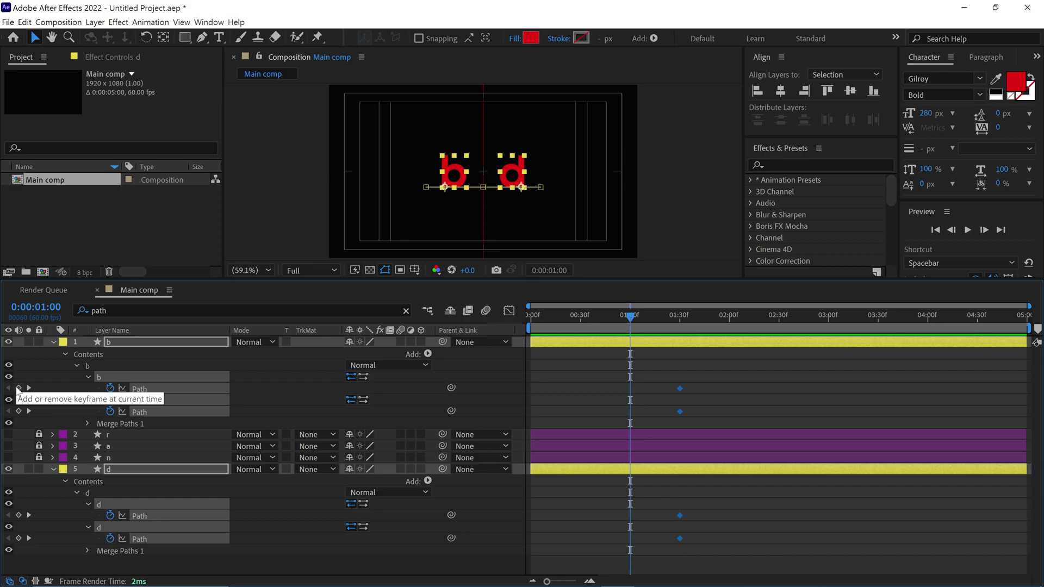
{"action": "left_click", "coordinate": [18, 388]}
{"action": "left_click", "coordinate": [18, 412]}
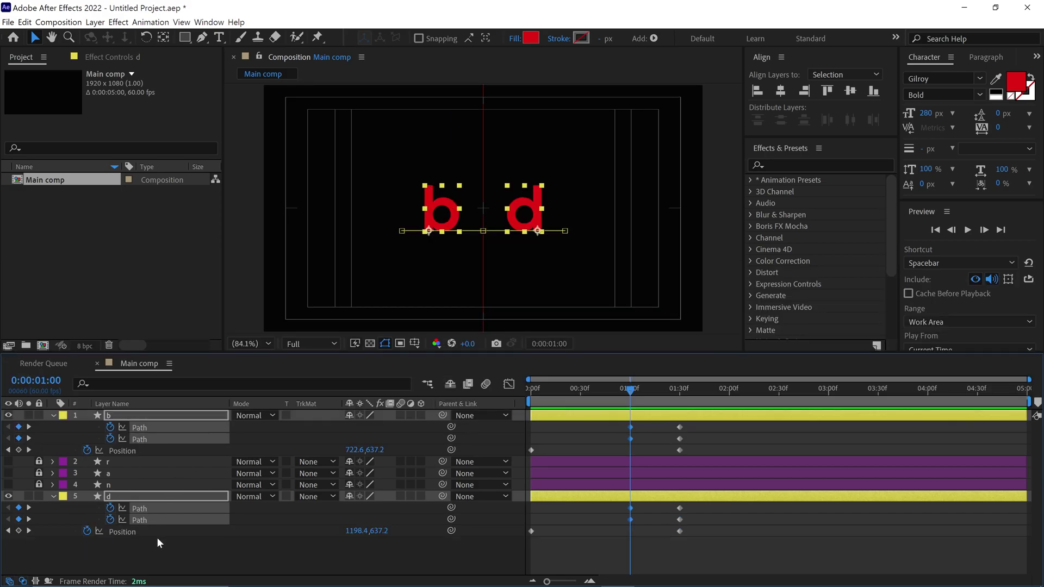
{"action": "left_click", "coordinate": [157, 537]}
At 0:00:01:00, flatten the b's bowl and counter points onto its stem, leaving only a vertical bar
{"action": "left_click", "coordinate": [136, 419]}
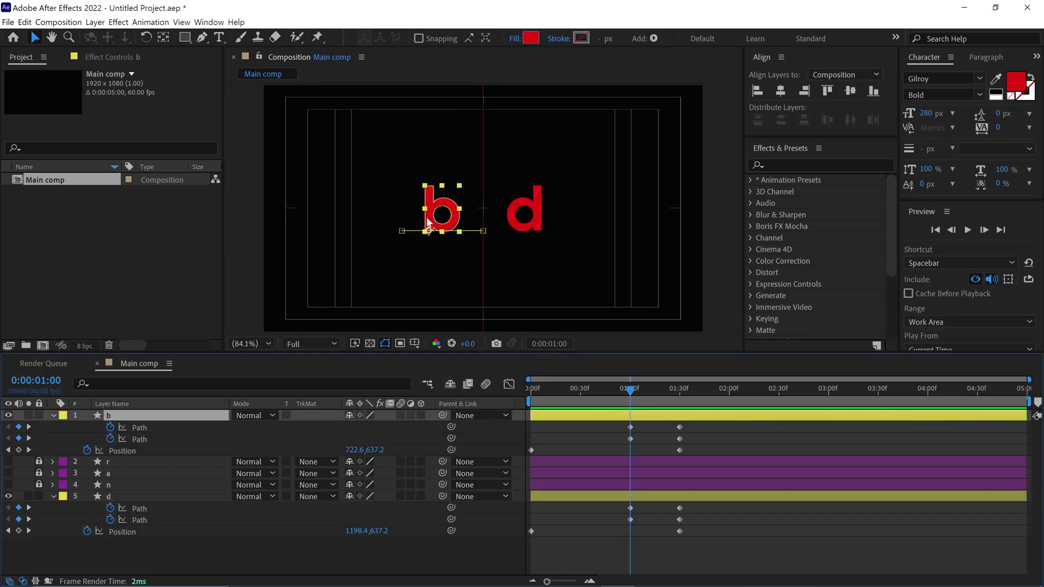
{"action": "key", "text": "period"}
{"action": "key", "text": "period"}
{"action": "key", "text": "period"}
{"action": "key", "text": "period"}
{"action": "key", "text": "grave"}
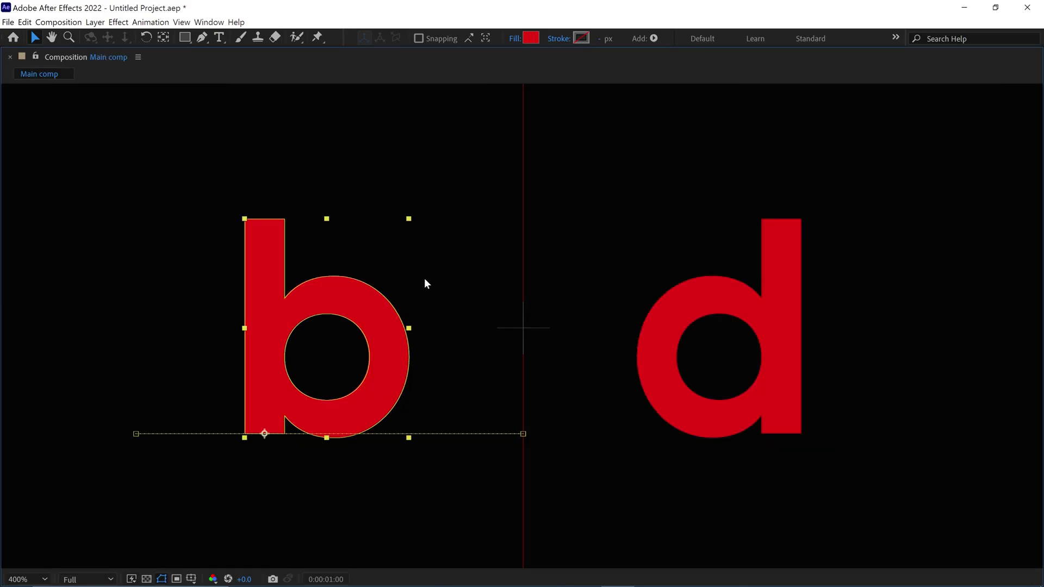
{"action": "key", "text": "g"}
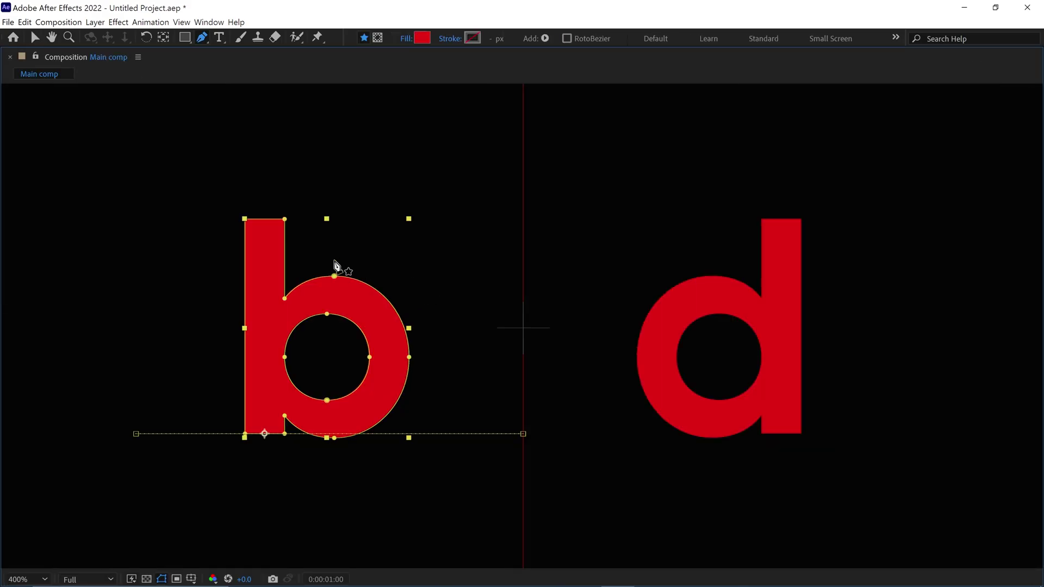
{"action": "left_click", "coordinate": [284, 220]}
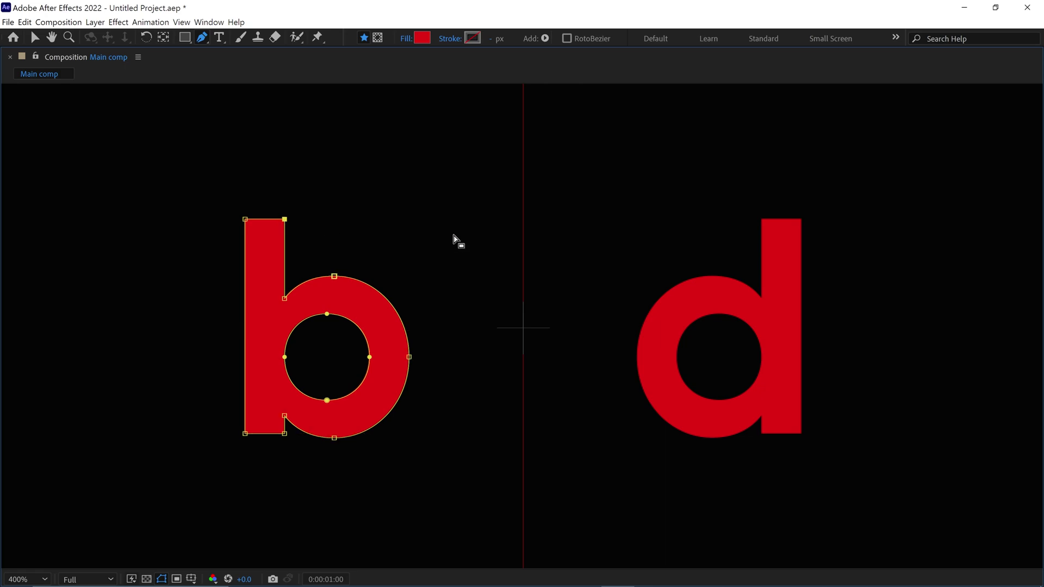
{"action": "left_click_drag", "start_coordinate": [456, 243], "coordinate": [273, 427]}
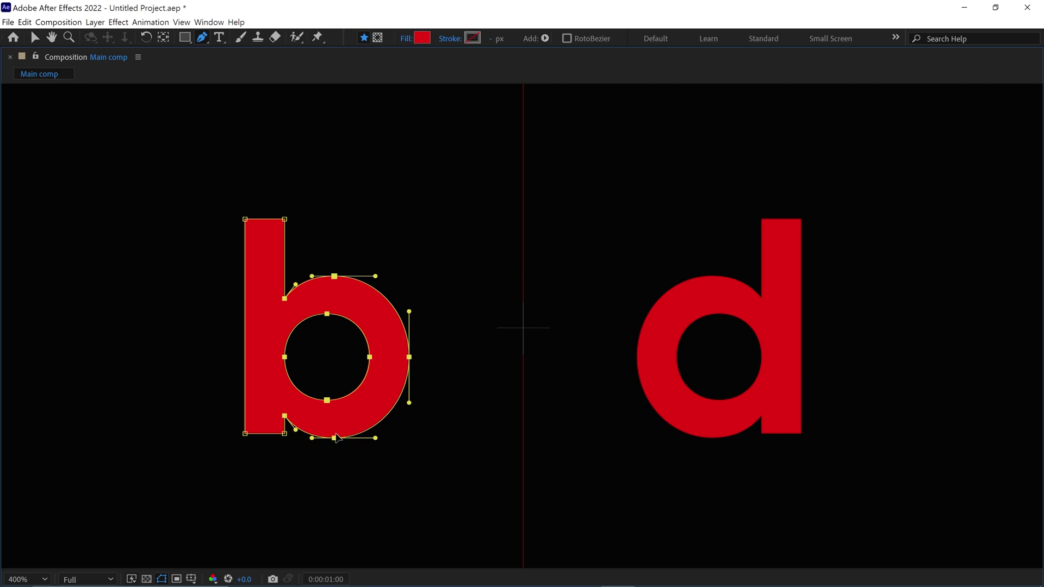
{"action": "key", "text": "ctrl+t"}
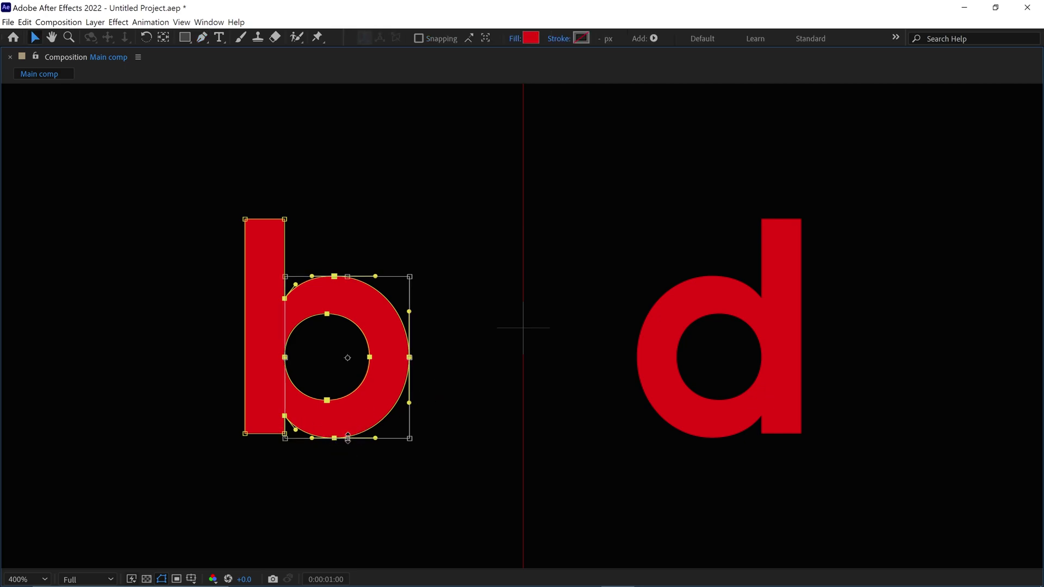
{"action": "left_click_drag", "start_coordinate": [347, 439], "coordinate": [344, 431]}
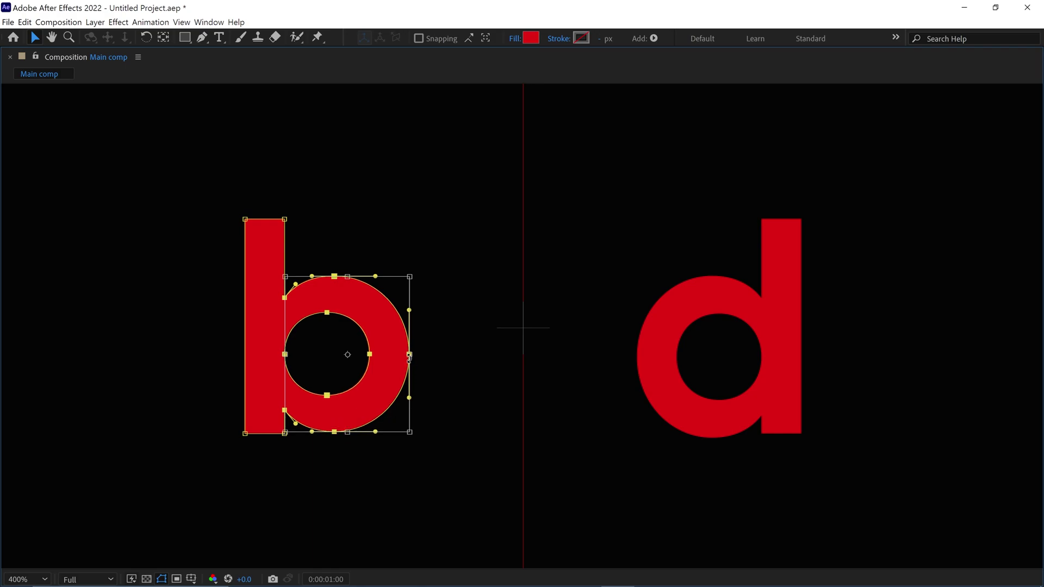
{"action": "left_click_drag", "start_coordinate": [409, 354], "coordinate": [285, 376]}
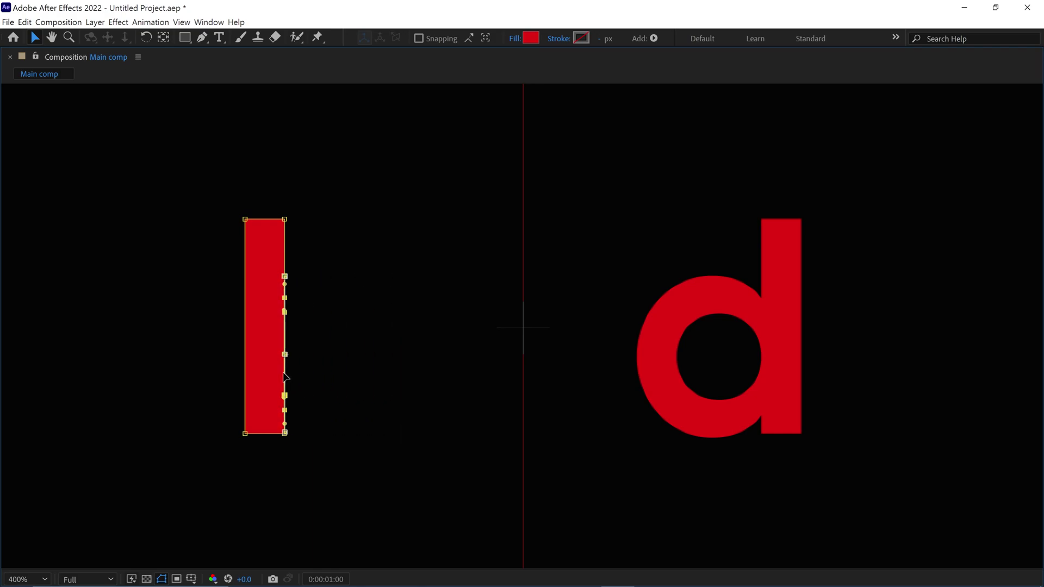
{"action": "key", "text": "grave"}
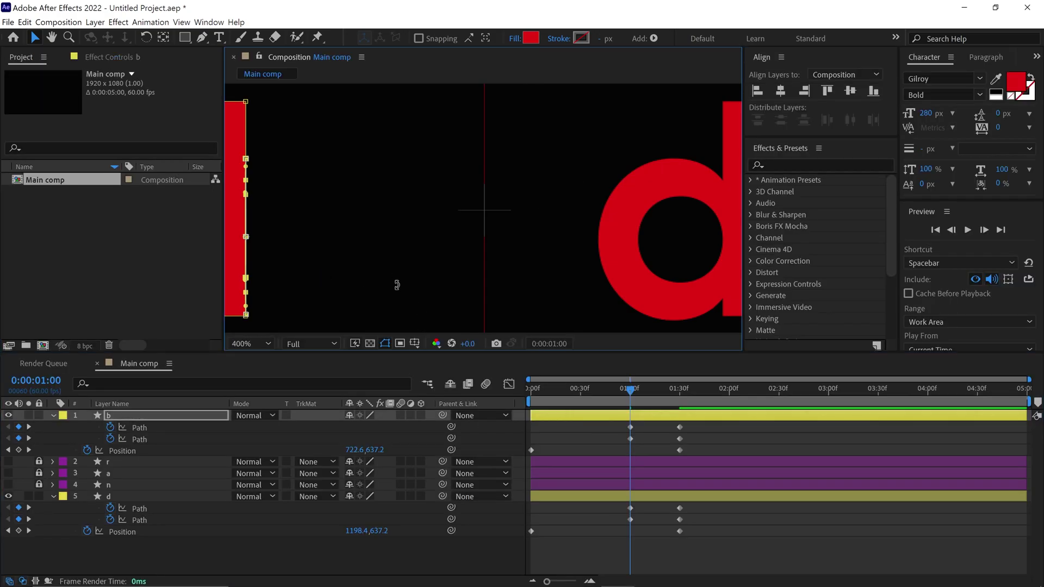
{"action": "key", "text": "comma"}
{"action": "left_click_drag", "start_coordinate": [631, 395], "coordinate": [631, 430]}
At the same time, collapse the d's bowl and counter points onto its stem and play the morph from the start
{"action": "left_click", "coordinate": [150, 495]}
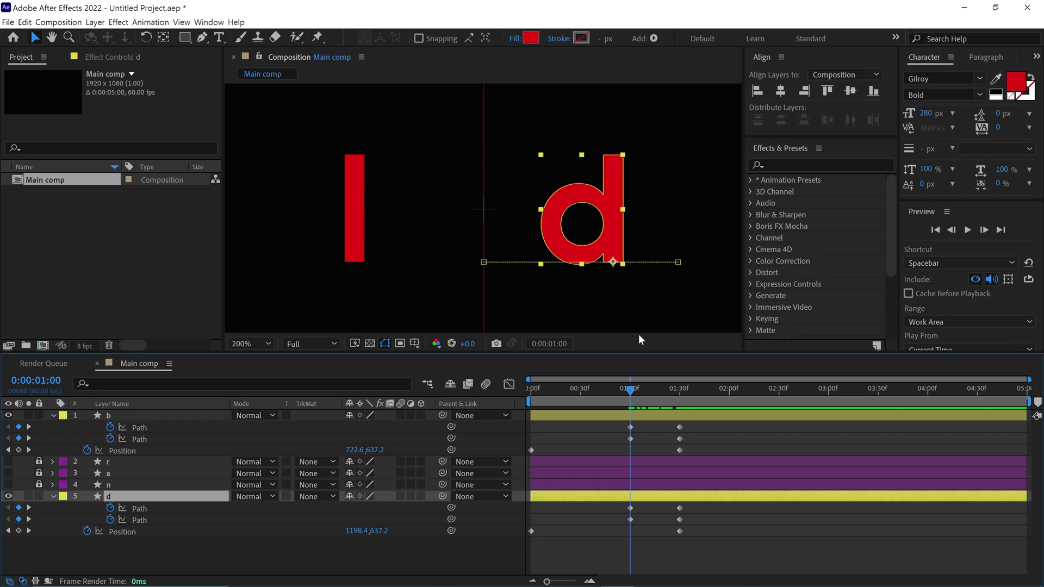
{"action": "key", "text": "g"}
{"action": "left_click_drag", "start_coordinate": [510, 174], "coordinate": [611, 265]}
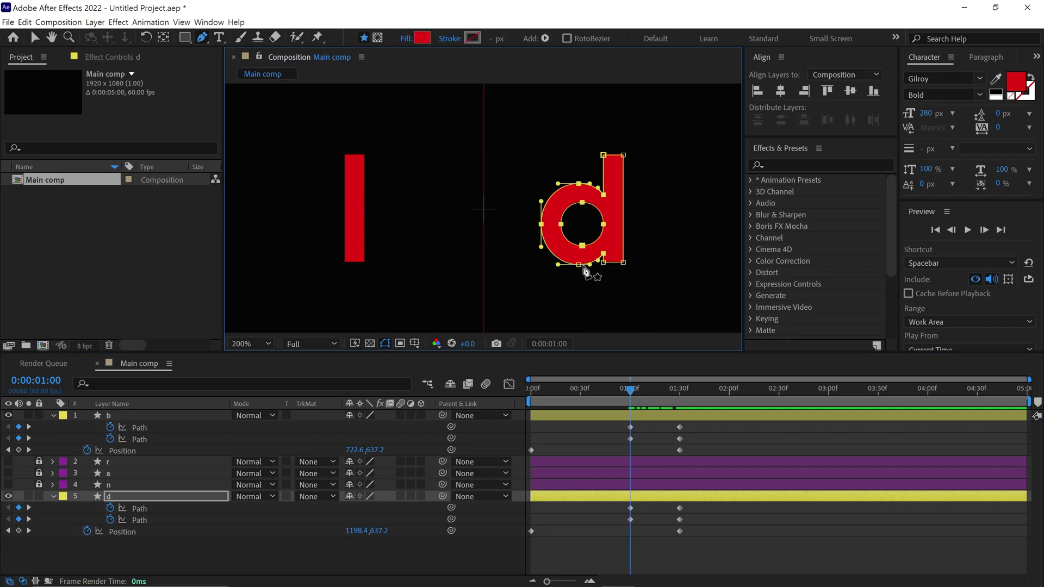
{"action": "key", "text": "v"}
{"action": "double_click", "coordinate": [544, 221]}
{"action": "left_click_drag", "start_coordinate": [542, 222], "coordinate": [604, 222]}
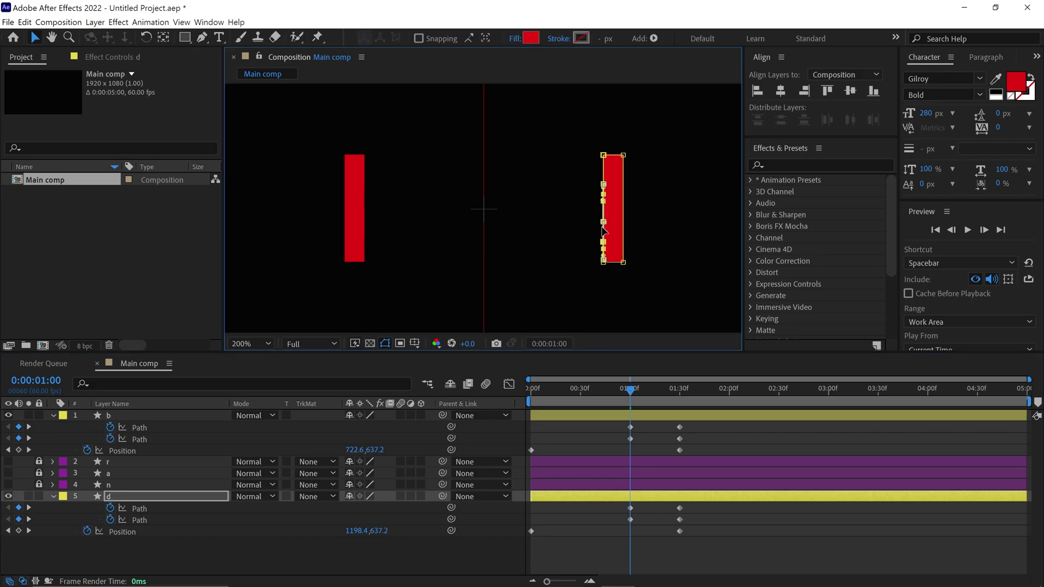
{"action": "left_click_drag", "start_coordinate": [632, 401], "coordinate": [547, 458]}
{"action": "key", "text": "comma"}
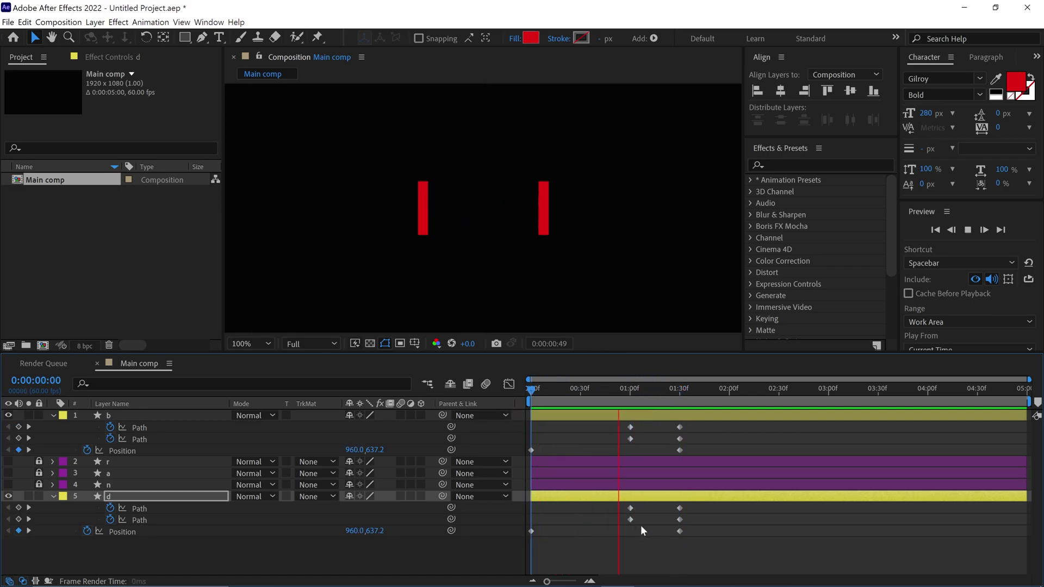
Shift all Path and Position keyframes of b and d together so the first Position keyframes sit at about 0:00:01:00
{"action": "left_click", "coordinate": [149, 416], "text": "ctrl"}
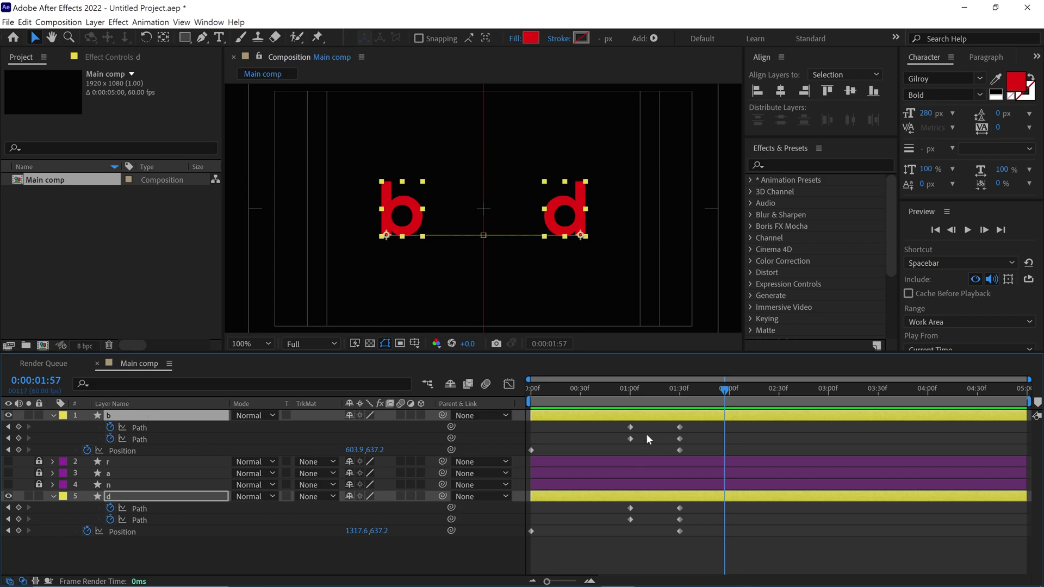
{"action": "left_click_drag", "start_coordinate": [694, 427], "coordinate": [547, 526]}
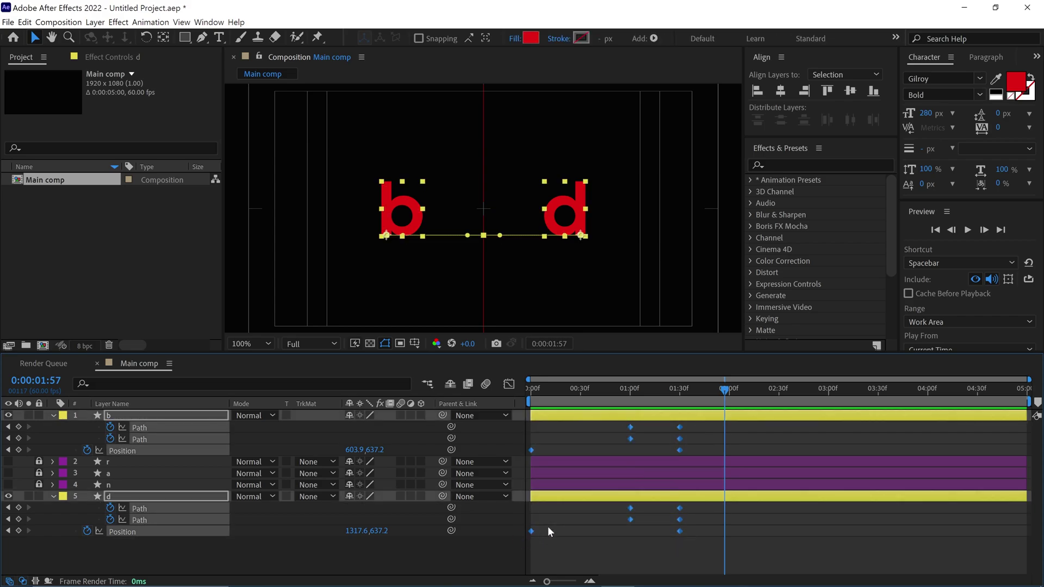
{"action": "left_click_drag", "start_coordinate": [532, 450], "coordinate": [633, 450]}
Add Scale keyframes to b and d at 0:00:01:01 and unlink their scale proportions
{"action": "left_click", "coordinate": [631, 394]}
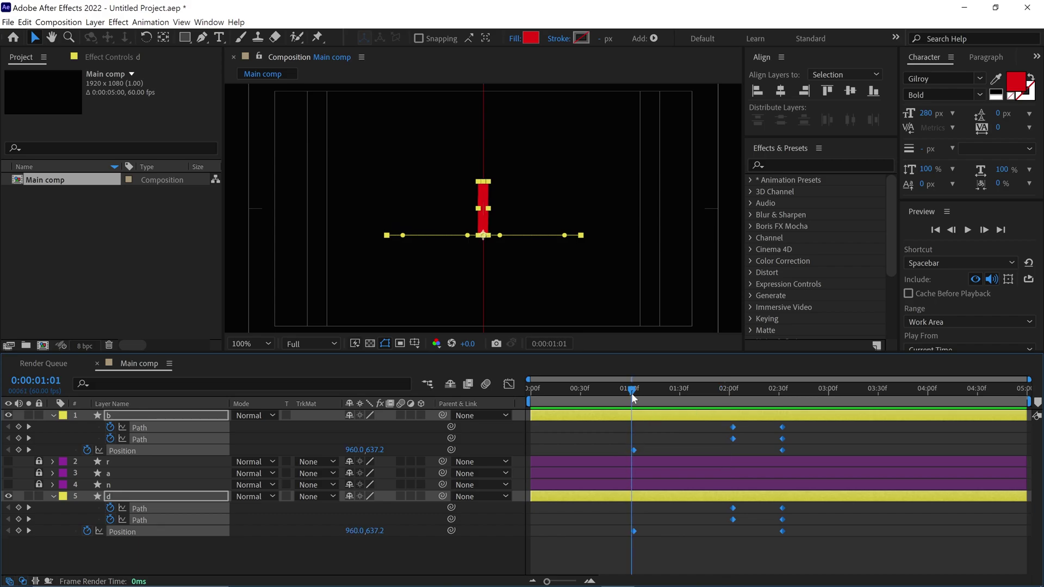
{"action": "key", "text": "s"}
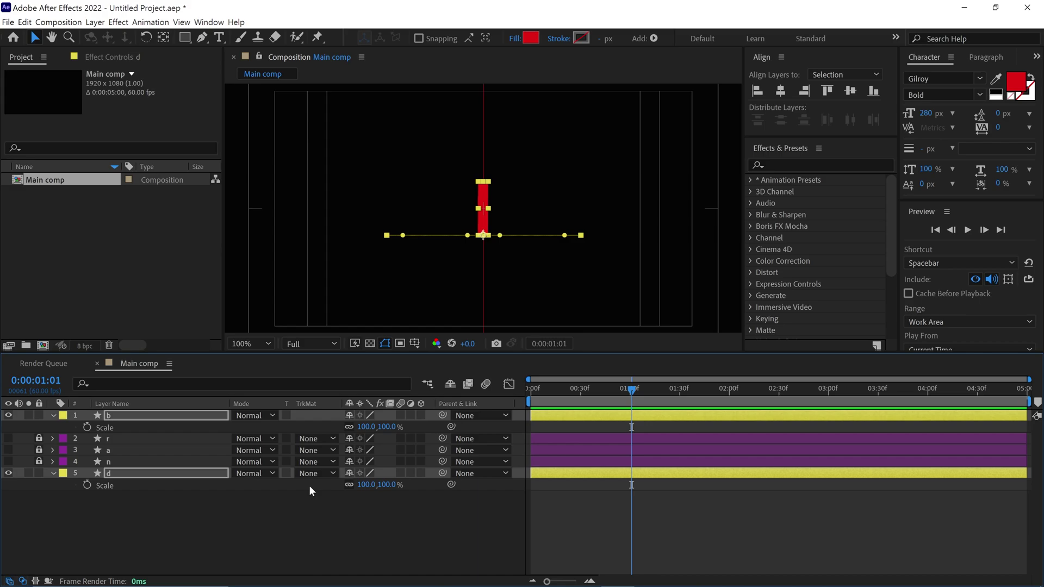
{"action": "left_click", "coordinate": [87, 427]}
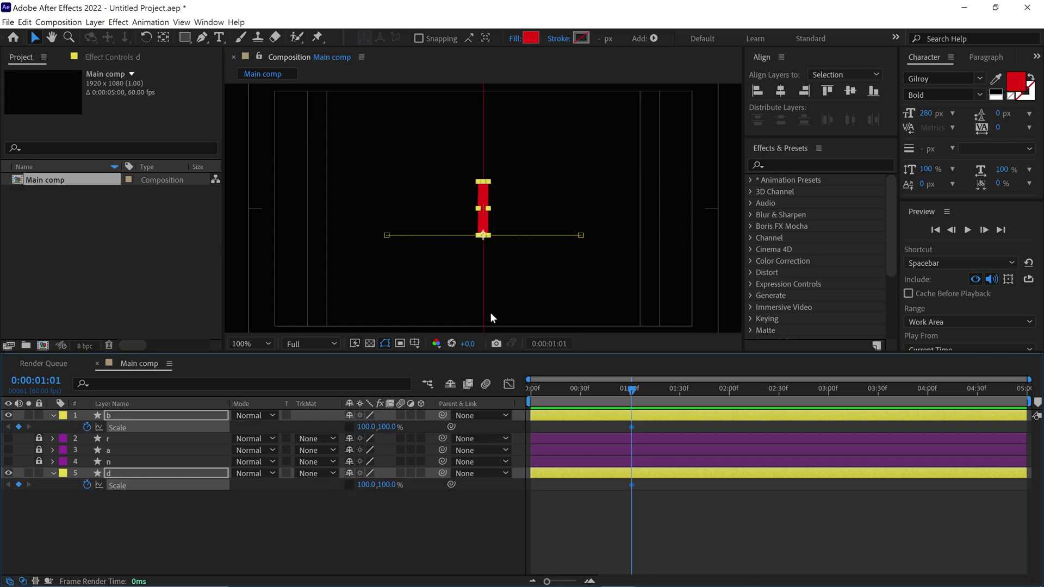
Set the vertical scale of b and d to 0% at 0:00:00:00 and preview the bar growing from the baseline
{"action": "key", "text": "period"}
{"action": "left_click_drag", "start_coordinate": [629, 389], "coordinate": [519, 396]}
{"action": "left_click_drag", "start_coordinate": [389, 432], "coordinate": [362, 435]}
{"action": "left_click", "coordinate": [384, 427]}
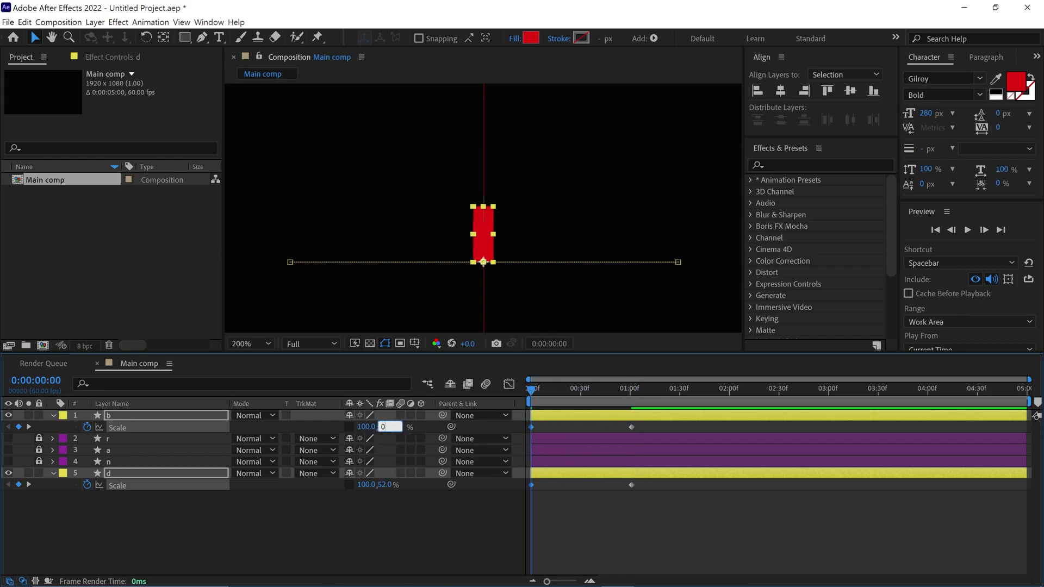
{"action": "type", "text": "0"}
{"action": "key", "text": "Return"}
{"action": "key", "text": "space"}
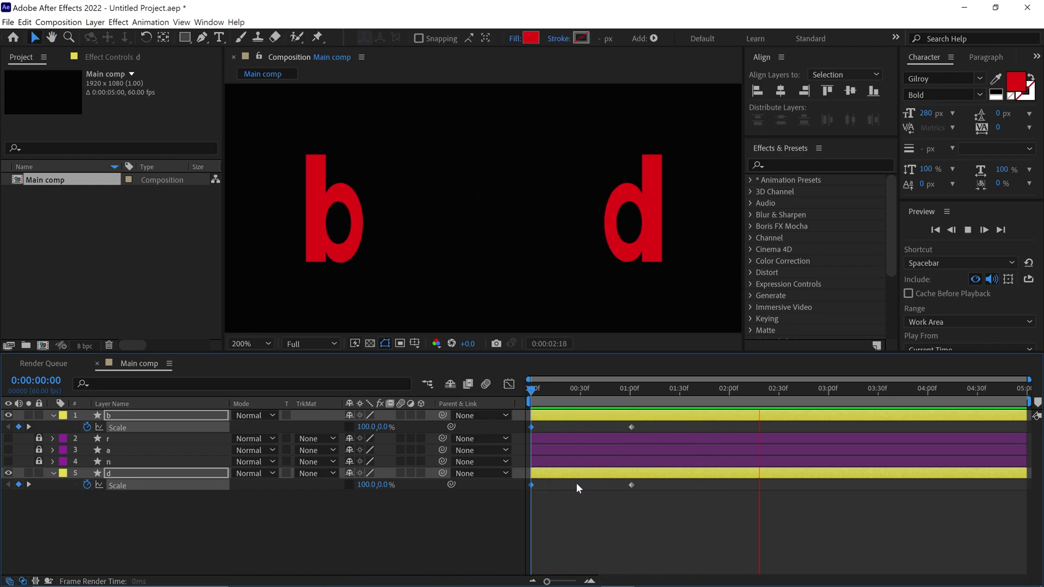
{"action": "key", "text": "space"}
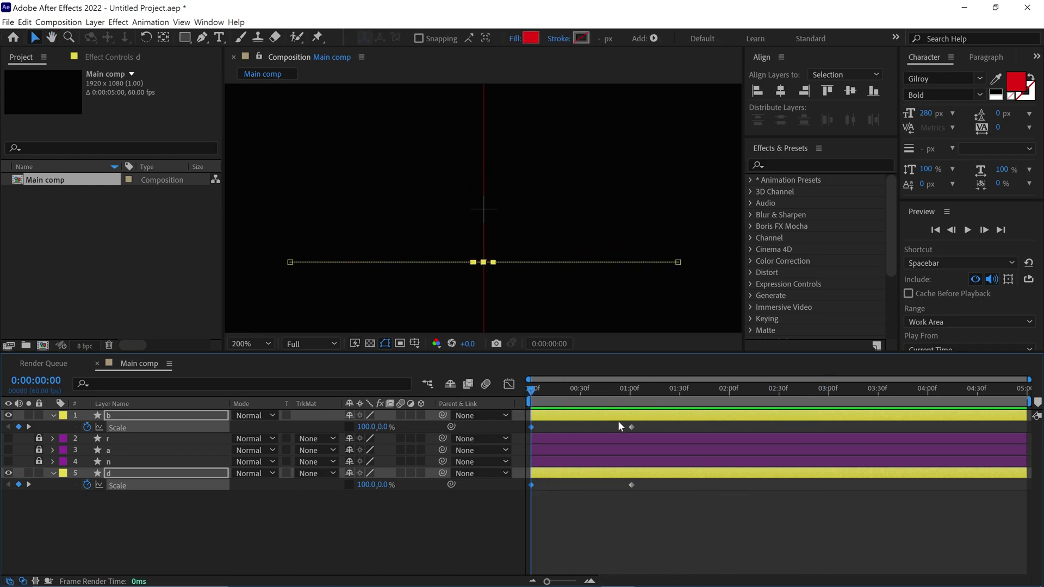
Shift every keyframe of b and d together so the first Scale keyframes sit at about 0:00:02:00
{"action": "key", "text": "u"}
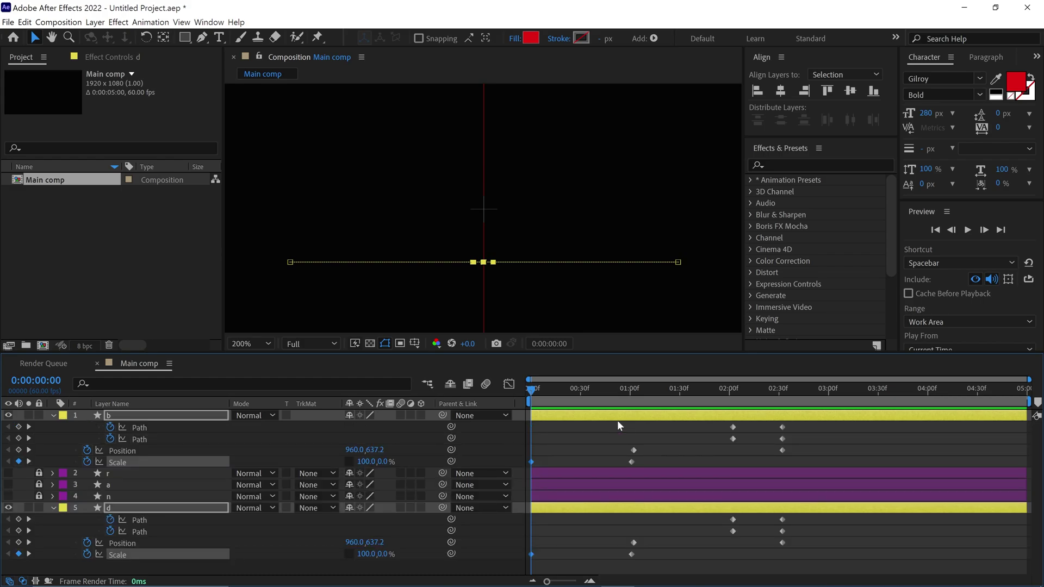
{"action": "left_click_drag", "start_coordinate": [799, 428], "coordinate": [523, 571]}
{"action": "left_click_drag", "start_coordinate": [531, 461], "coordinate": [735, 461]}
{"action": "left_click", "coordinate": [730, 391]}
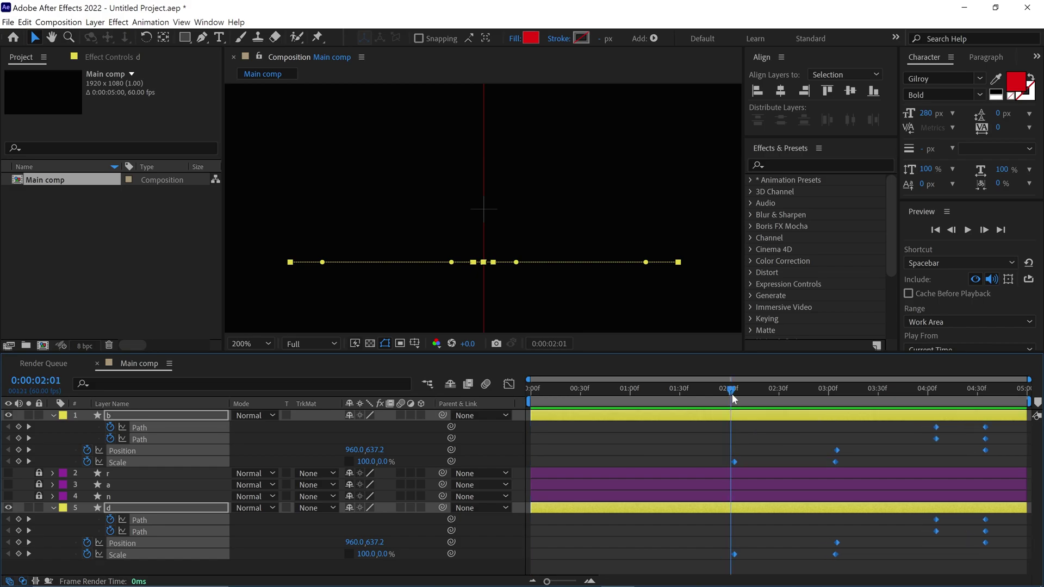
Collapse and lock the b and d layers, and return the time to 0:00:00:00
{"action": "key", "text": "u"}
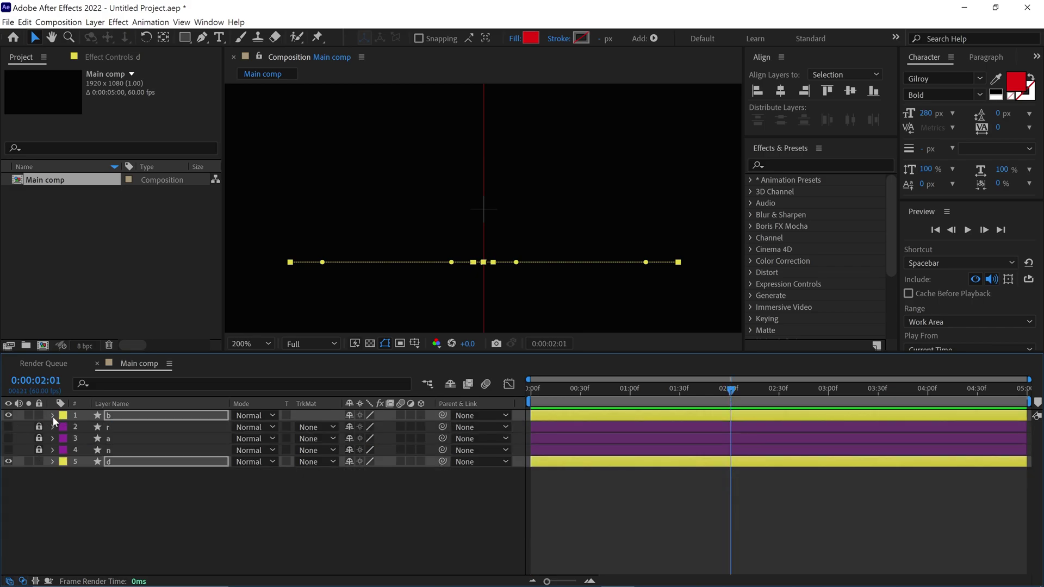
{"action": "key", "text": "F2"}
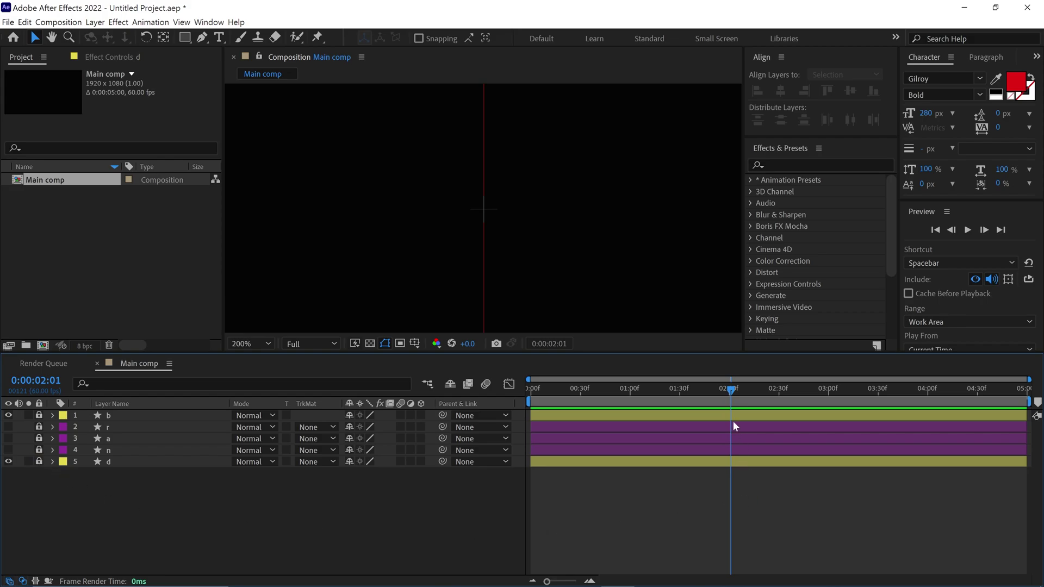
{"action": "left_click_drag", "start_coordinate": [731, 390], "coordinate": [690, 389]}
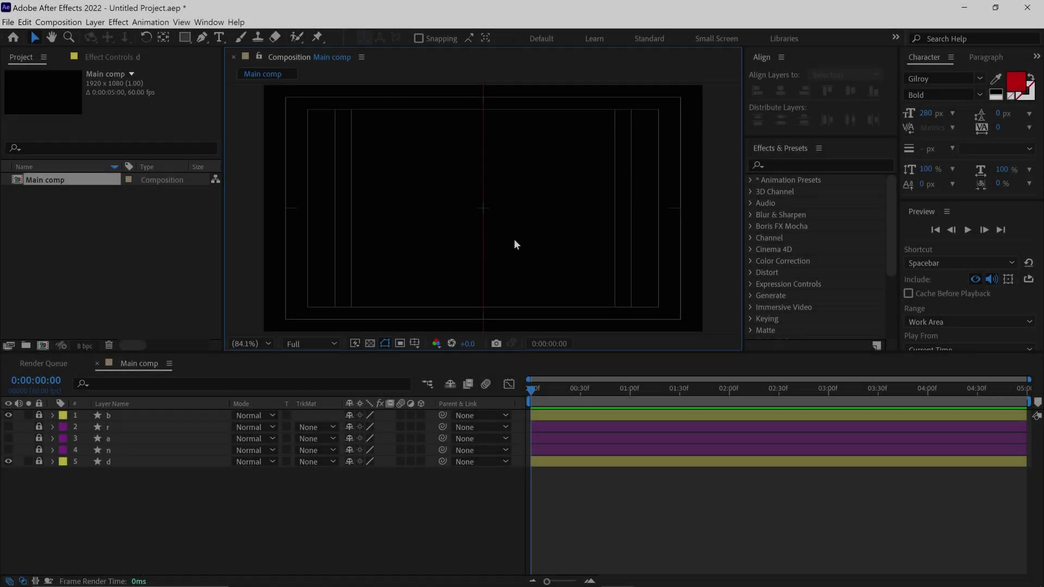
Draw a small circle at the composition centre with a solid white fill and a 0 px stroke
{"action": "left_click", "coordinate": [183, 38]}
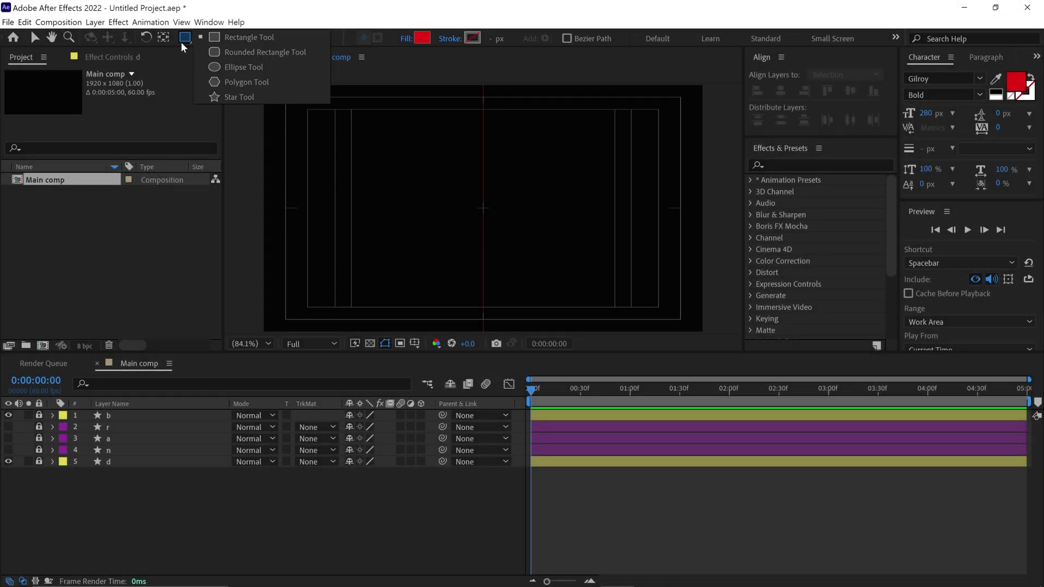
{"action": "left_click", "coordinate": [242, 66]}
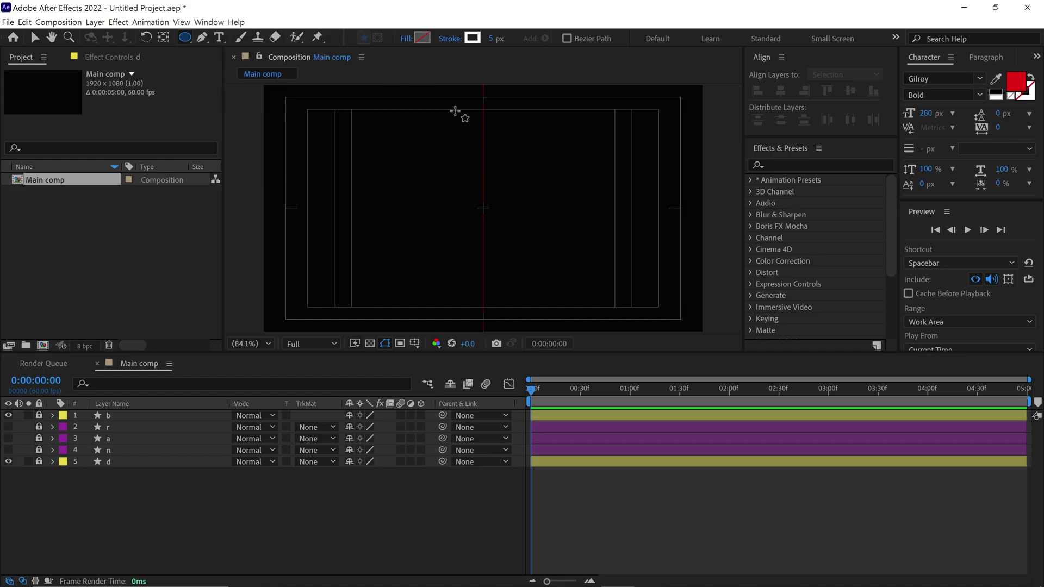
{"action": "left_click", "coordinate": [406, 39]}
{"action": "left_click", "coordinate": [526, 109]}
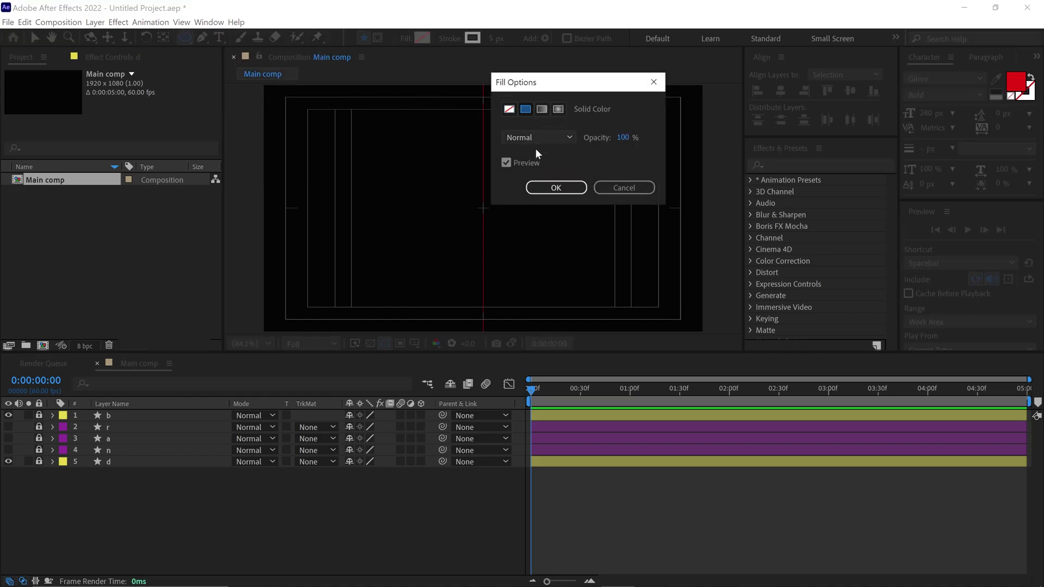
{"action": "left_click", "coordinate": [539, 186]}
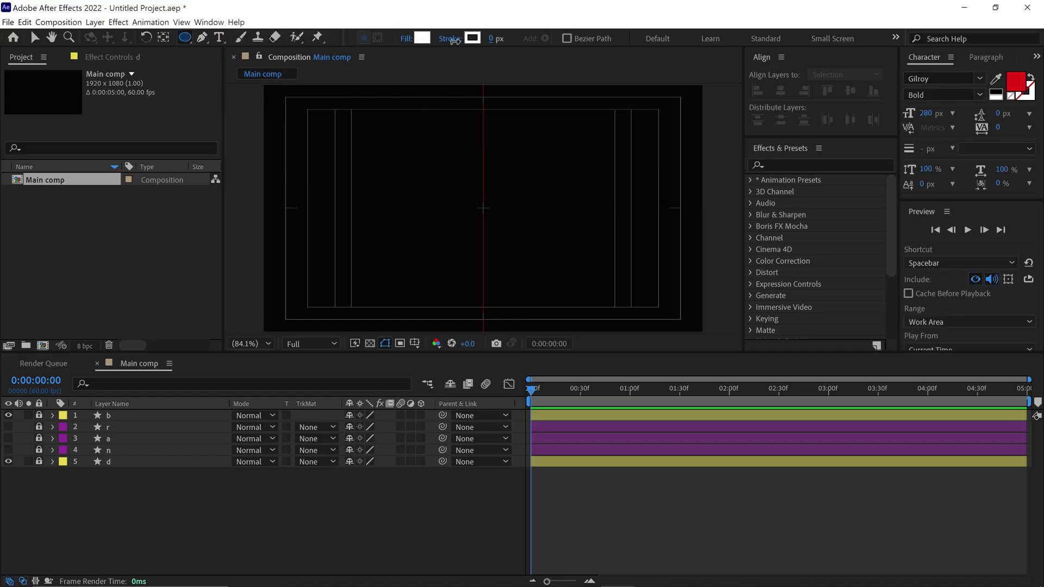
{"action": "left_click_drag", "start_coordinate": [483, 208], "coordinate": [491, 223]}
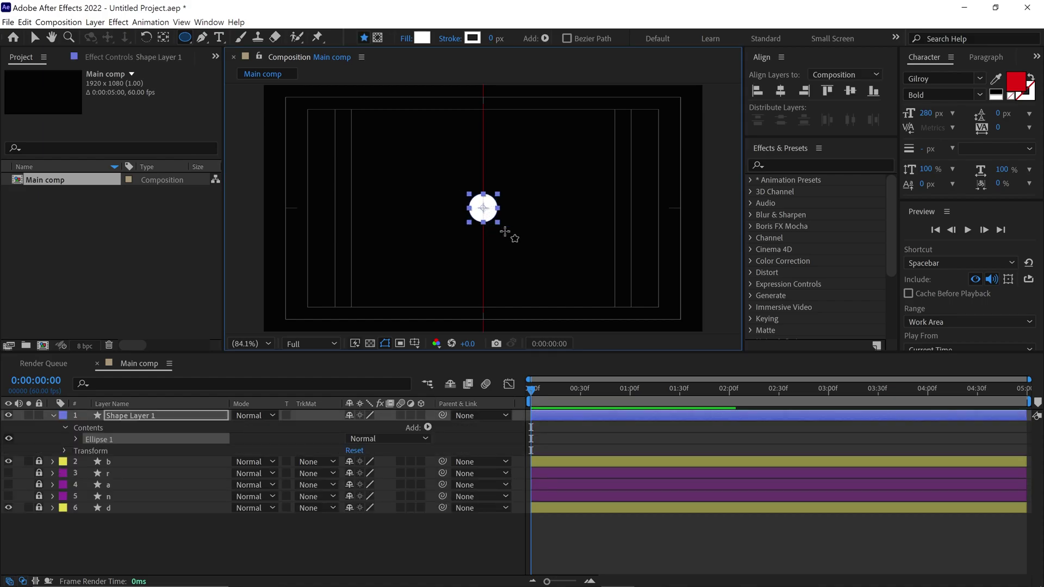
Rename the new shape layer to cIRCLE and give it an orange label
{"action": "left_click", "coordinate": [201, 414]}
{"action": "key", "text": "Return"}
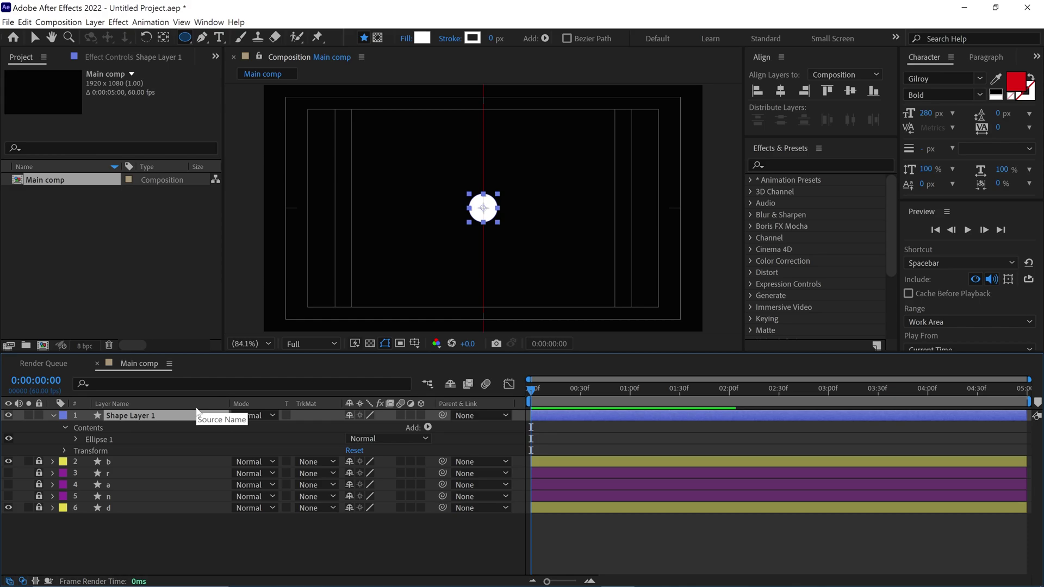
{"action": "type", "text": "cIRCLE"}
{"action": "key", "text": "Return"}
{"action": "left_click", "coordinate": [54, 416]}
{"action": "left_click", "coordinate": [63, 415]}
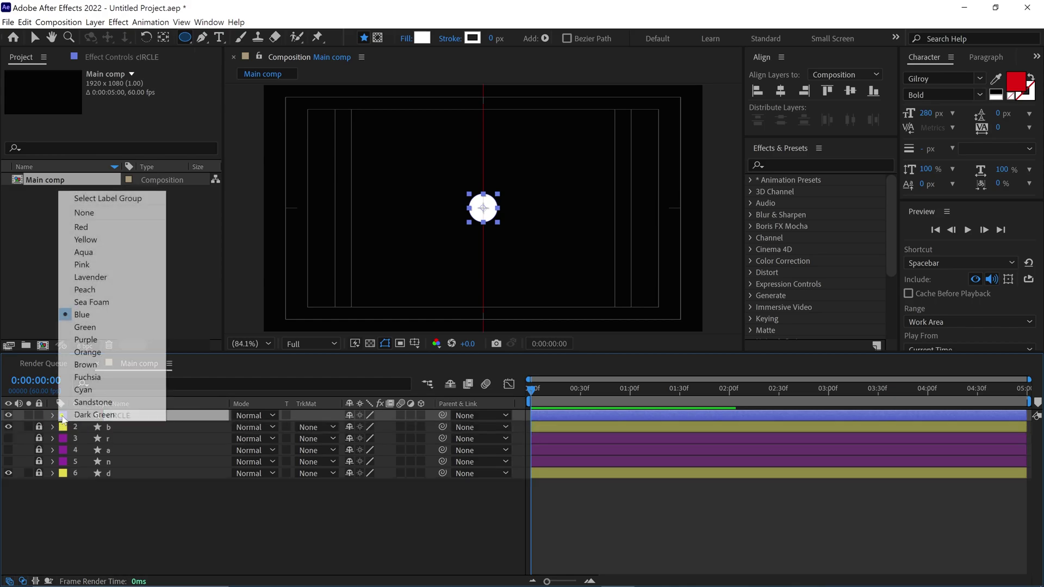
{"action": "left_click", "coordinate": [88, 352]}
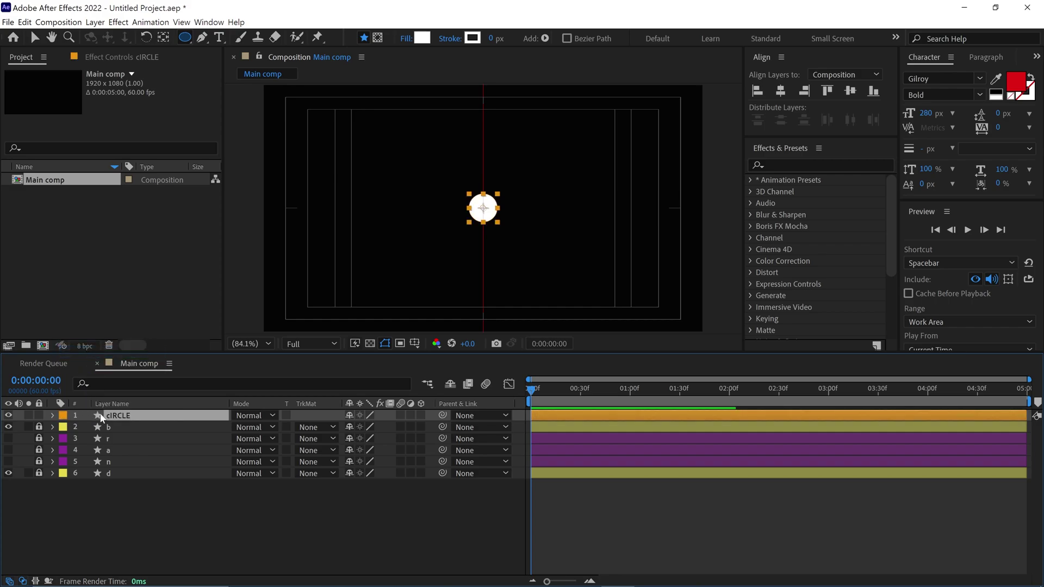
Lower the cIRCLE layer's opacity to 42%, and collapse and lock the layer
{"action": "key", "text": "v"}
{"action": "key", "text": "t"}
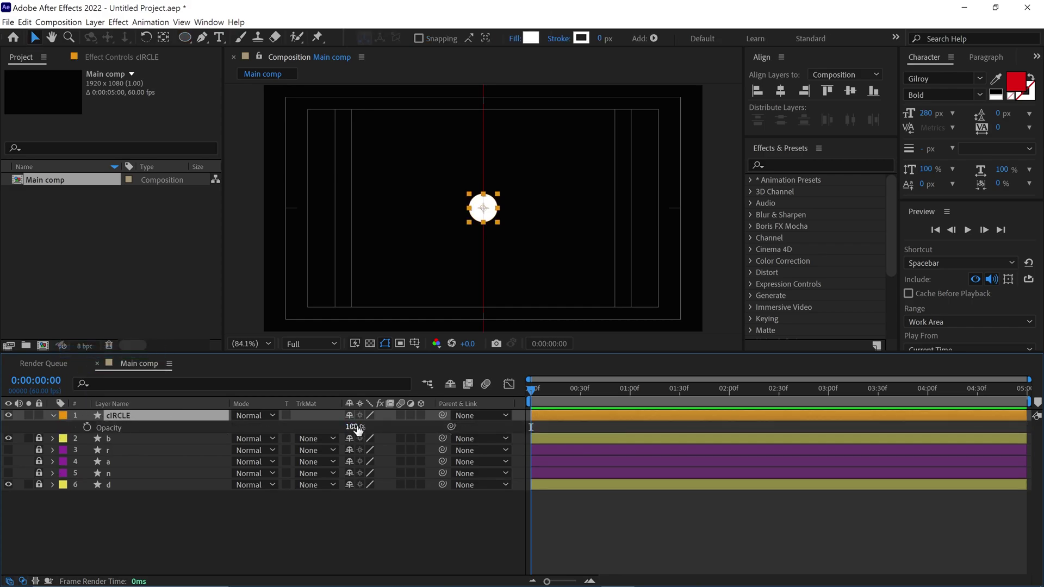
{"action": "left_click_drag", "start_coordinate": [357, 430], "coordinate": [324, 431]}
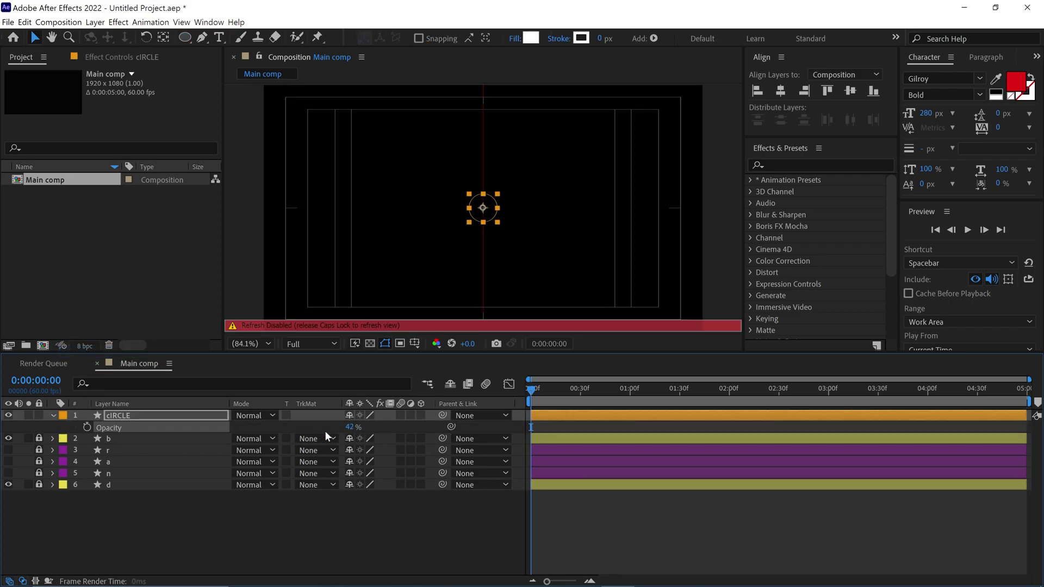
{"action": "left_click", "coordinate": [38, 415]}
{"action": "left_click", "coordinate": [52, 415]}
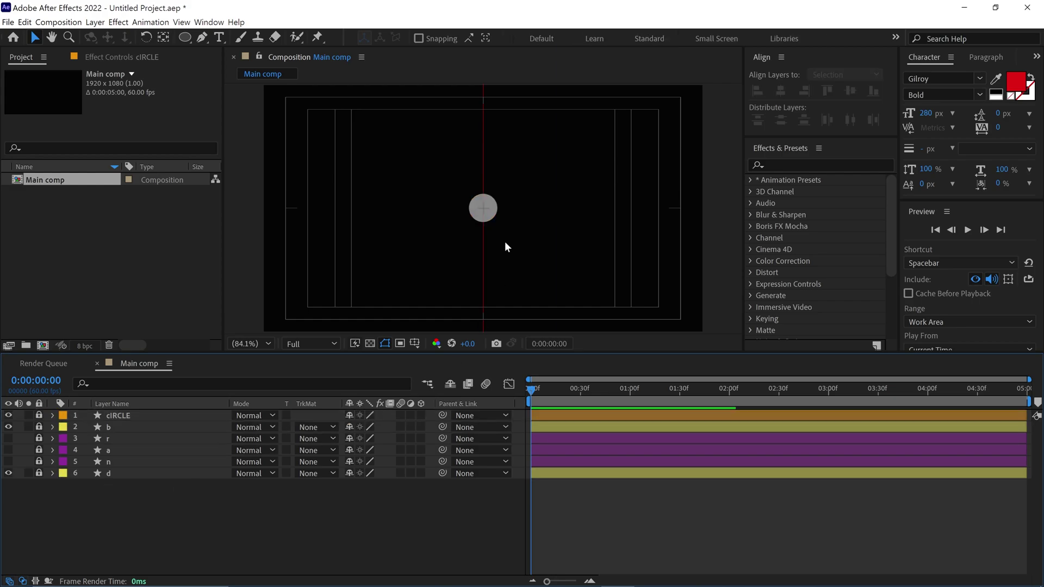
Set up the Pen tool for drawing with no fill and a 10 px white stroke
{"action": "left_click", "coordinate": [201, 41]}
{"action": "left_click", "coordinate": [406, 38]}
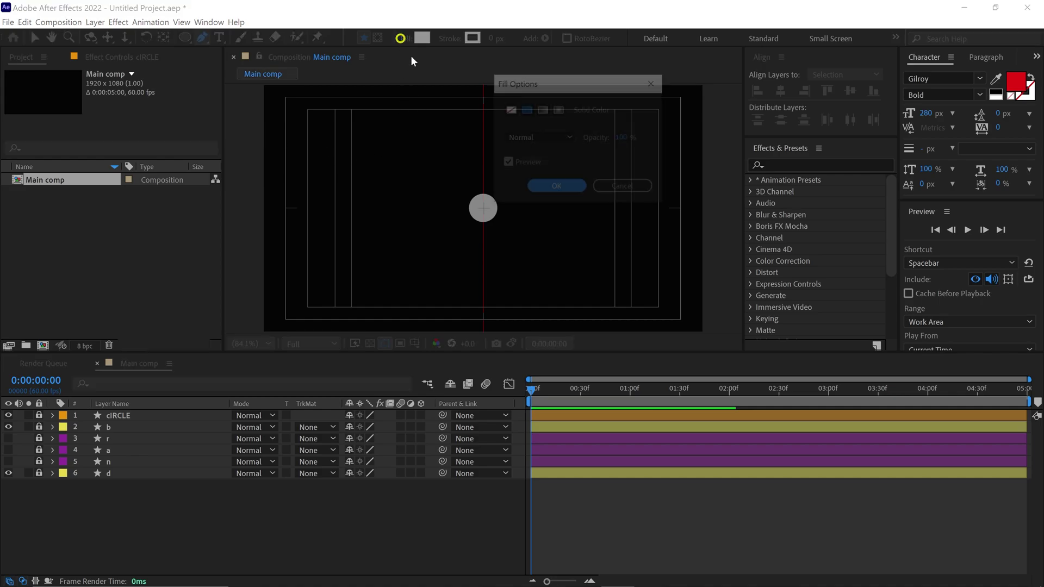
{"action": "left_click", "coordinate": [511, 112]}
{"action": "left_click", "coordinate": [546, 189]}
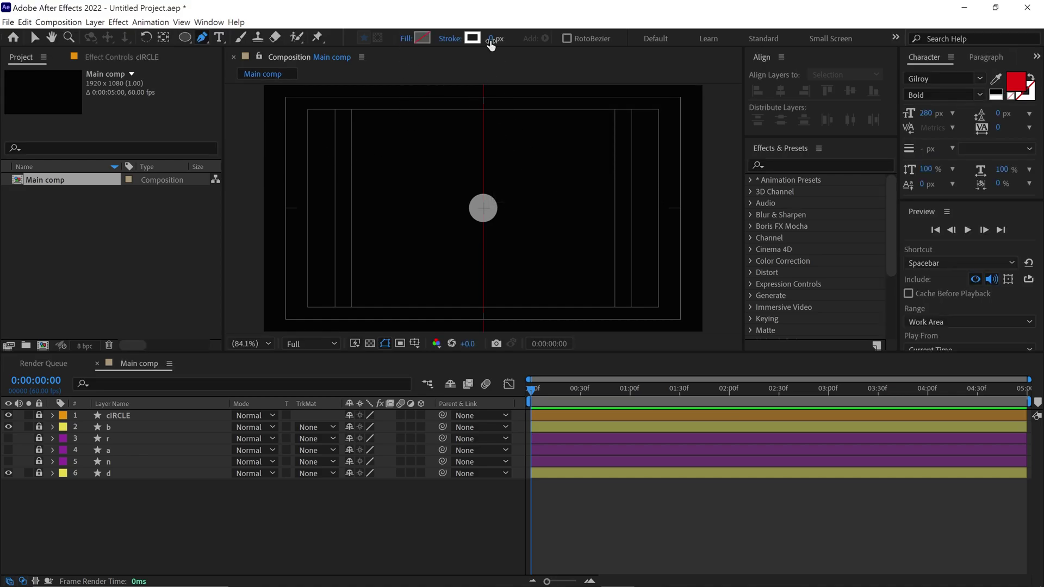
{"action": "left_click", "coordinate": [491, 39]}
{"action": "type", "text": "10"}
{"action": "key", "text": "Return"}
Draw a curved path starting outside the frame's lower left, sweeping around the circle's right edge and over to its upper left
{"action": "key", "text": "grave"}
{"action": "key", "text": "slash"}
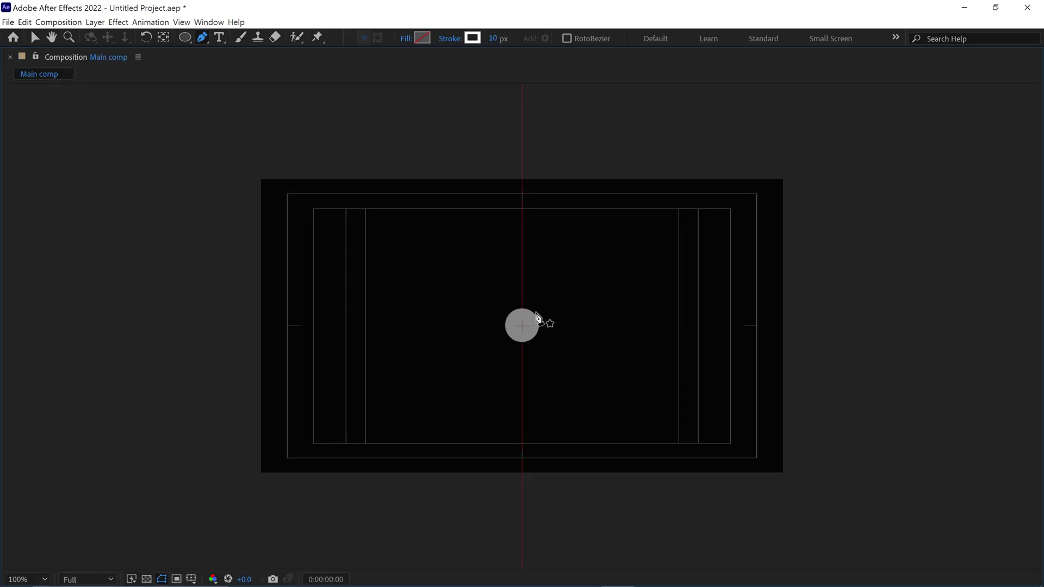
{"action": "left_click_drag", "start_coordinate": [210, 457], "coordinate": [272, 459]}
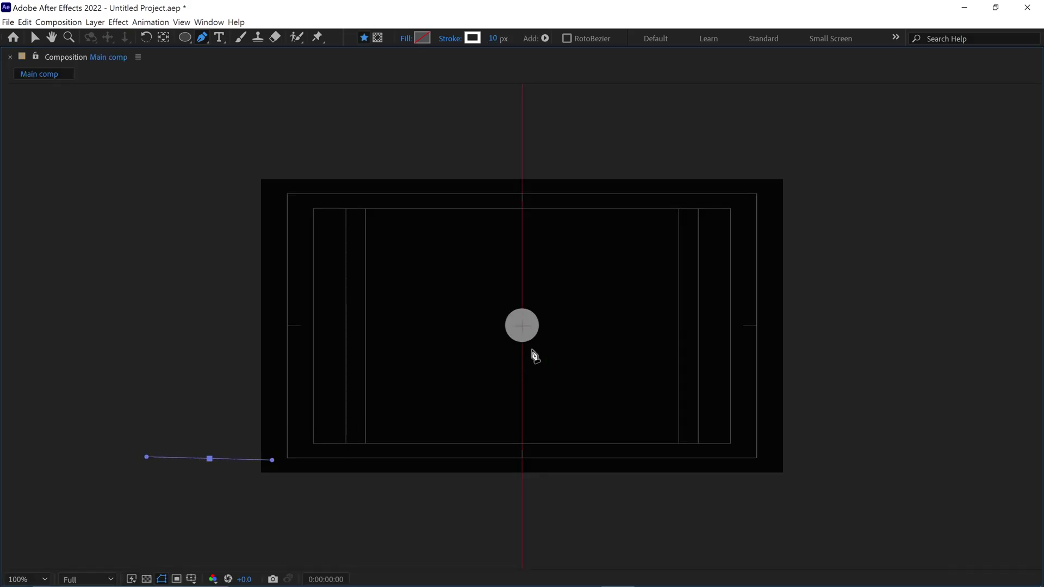
{"action": "left_click_drag", "start_coordinate": [534, 329], "coordinate": [541, 356]}
{"action": "key", "text": "period"}
{"action": "key", "text": "period"}
{"action": "key", "text": "period"}
{"action": "key", "text": "period"}
{"action": "key", "text": "period"}
{"action": "left_click_drag", "start_coordinate": [482, 250], "coordinate": [429, 285]}
{"action": "left_click", "coordinate": [619, 343], "text": "ctrl"}
{"action": "left_click_drag", "start_coordinate": [618, 343], "coordinate": [599, 196]}
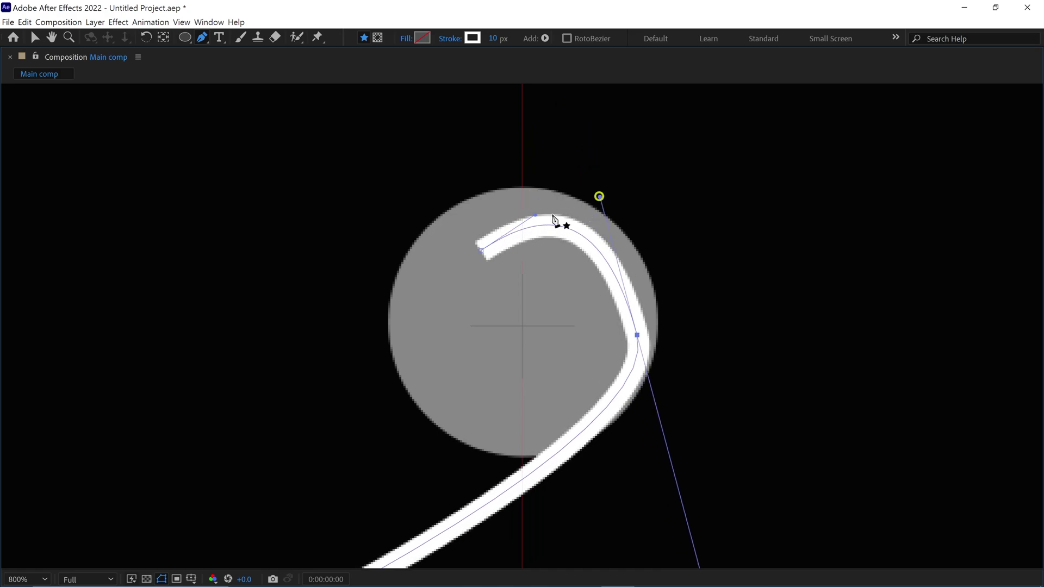
Continue the path inside the circle as a spiral winding inward to the centre
{"action": "scroll", "coordinate": [638, 318], "scroll_direction": "down", "scroll_amount": 1}
{"action": "key", "text": "comma"}
{"action": "left_click", "coordinate": [504, 267]}
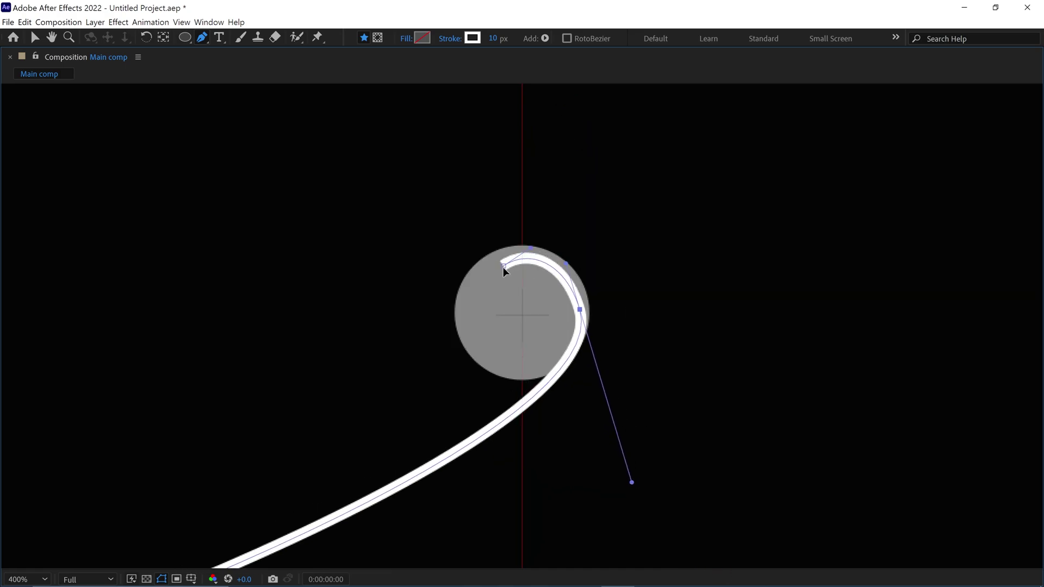
{"action": "left_click", "coordinate": [486, 353]}
{"action": "left_click", "coordinate": [568, 332]}
{"action": "left_click", "coordinate": [526, 287]}
{"action": "left_click", "coordinate": [515, 330]}
{"action": "left_click_drag", "start_coordinate": [540, 311], "coordinate": [518, 285]}
Reshape the spiral's outer points and handles so the outer loop follows the circle's edge
{"action": "left_click", "coordinate": [488, 350], "text": "ctrl"}
{"action": "left_click_drag", "start_coordinate": [490, 352], "coordinate": [506, 386]}
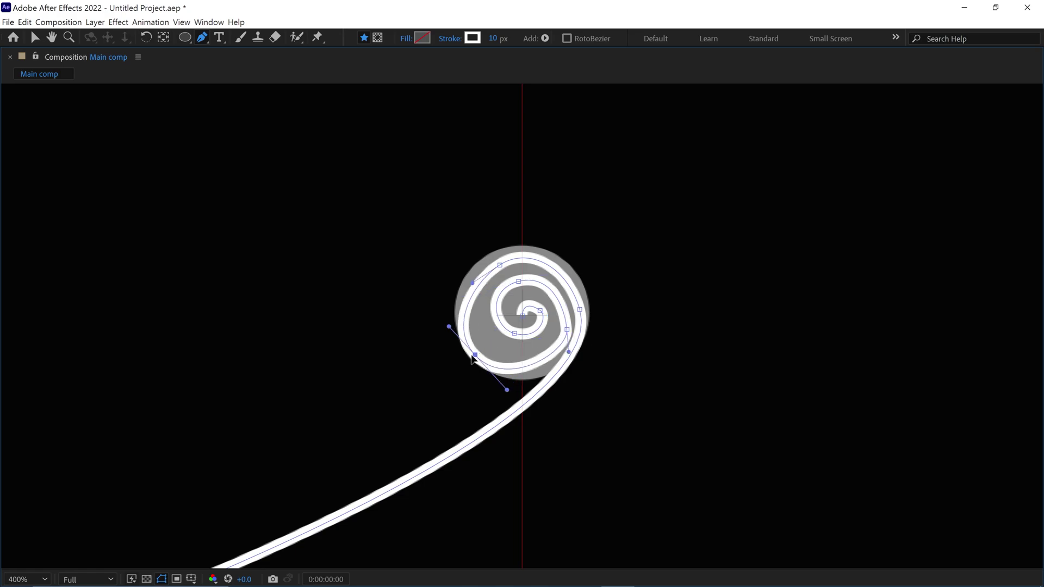
{"action": "left_click_drag", "start_coordinate": [500, 265], "coordinate": [514, 240]}
{"action": "left_click_drag", "start_coordinate": [579, 309], "coordinate": [574, 254]}
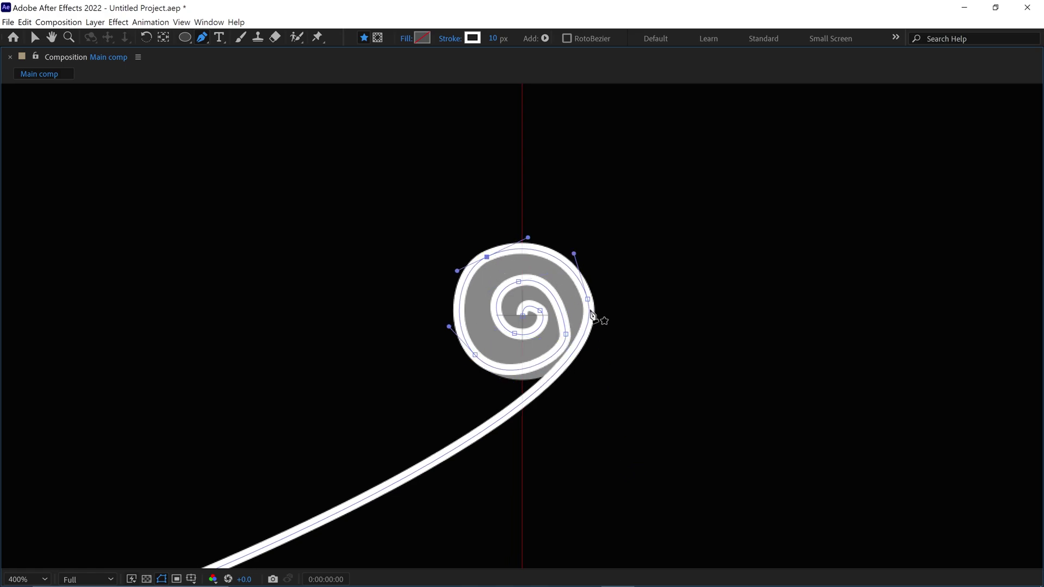
Adjust the path's off-frame starting point and its handle to smooth the long curve leading into the circle
{"action": "key", "text": "comma"}
{"action": "key", "text": "comma"}
{"action": "left_click_drag", "start_coordinate": [209, 456], "coordinate": [303, 510]}
{"action": "left_click_drag", "start_coordinate": [207, 435], "coordinate": [199, 468]}
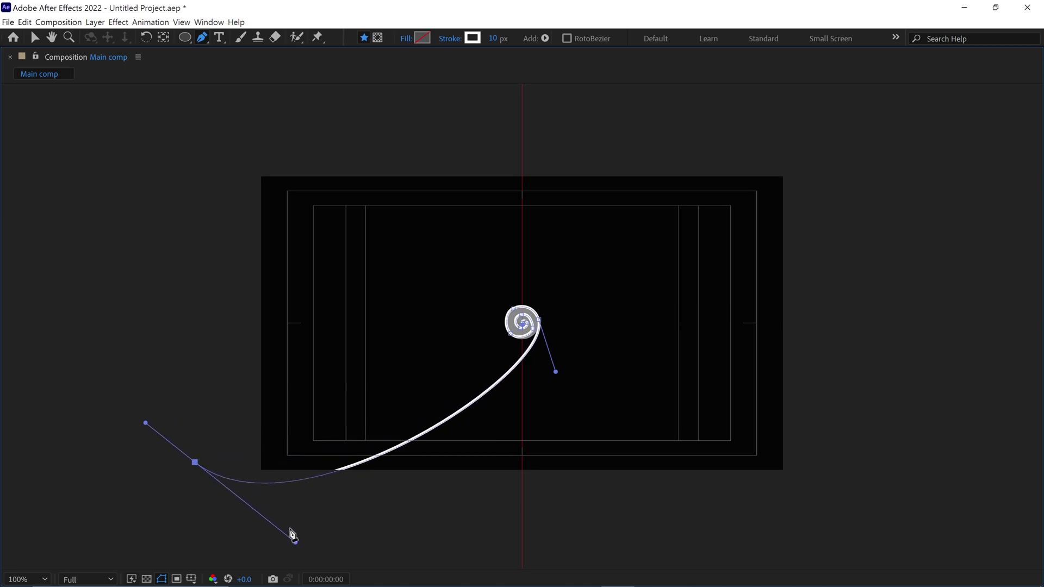
{"action": "left_click_drag", "start_coordinate": [291, 533], "coordinate": [398, 512]}
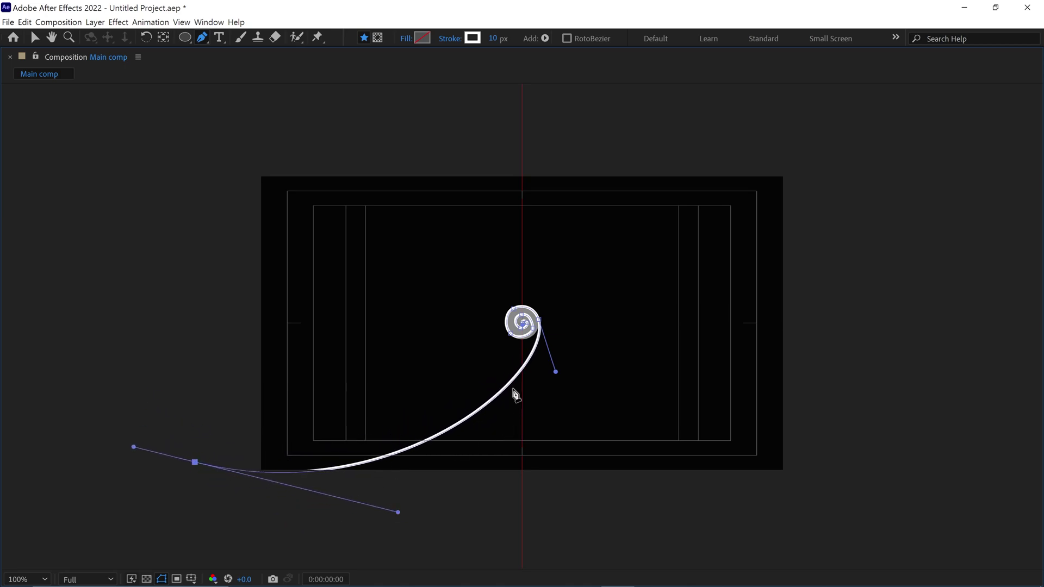
Rename the new spiral shape layer to Line01, with the composition view fitted up to 100%
{"action": "key", "text": "grave"}
{"action": "left_click", "coordinate": [250, 340]}
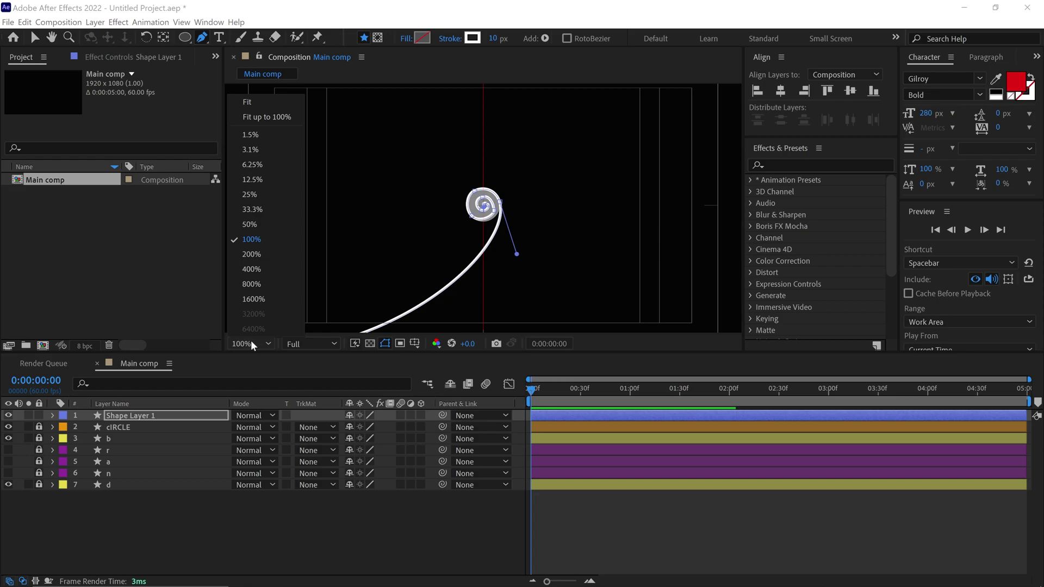
{"action": "left_click", "coordinate": [255, 116]}
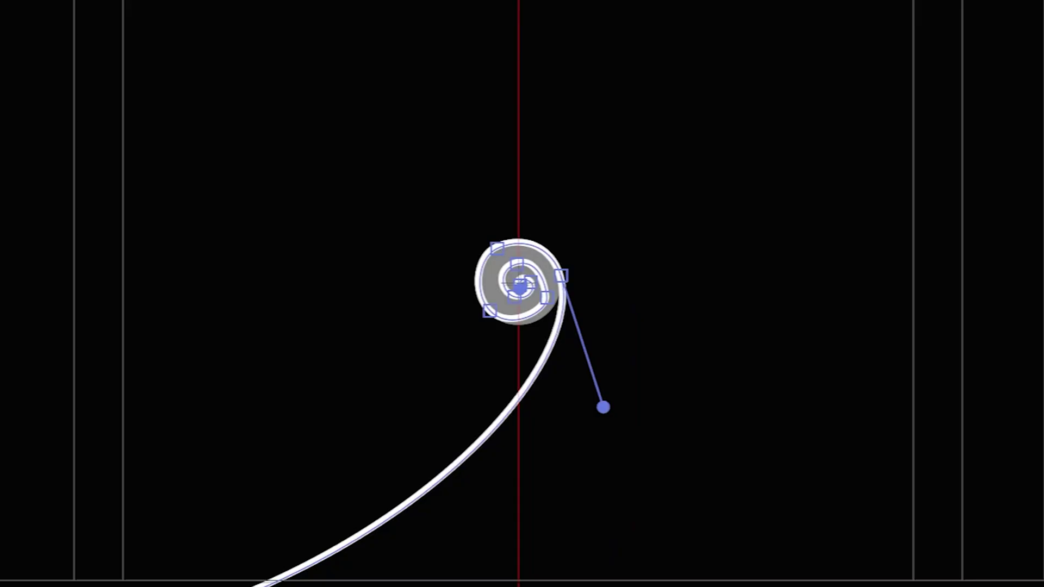
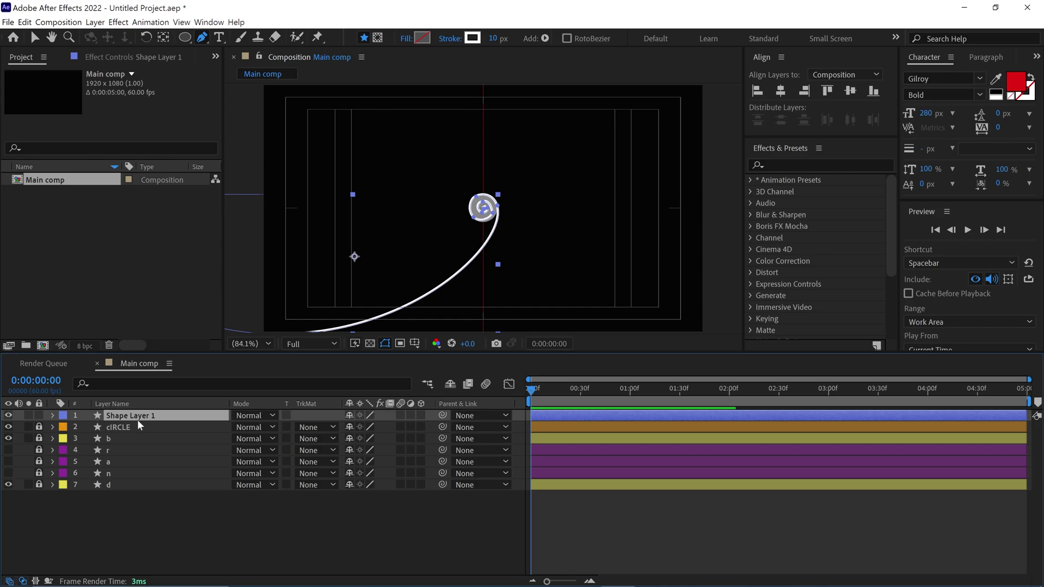
{"action": "key", "text": "Return"}
{"action": "type", "text": "Line01"}
{"action": "key", "text": "Return"}
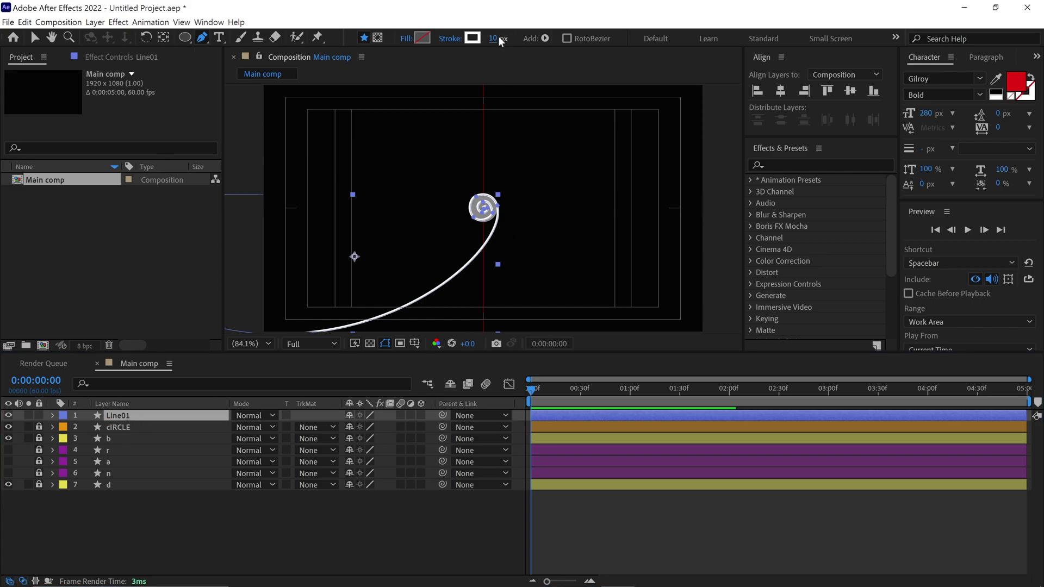
Set Line01's stroke width to 60 px and its line cap to Round Cap
{"action": "left_click_drag", "start_coordinate": [493, 38], "coordinate": [522, 39]}
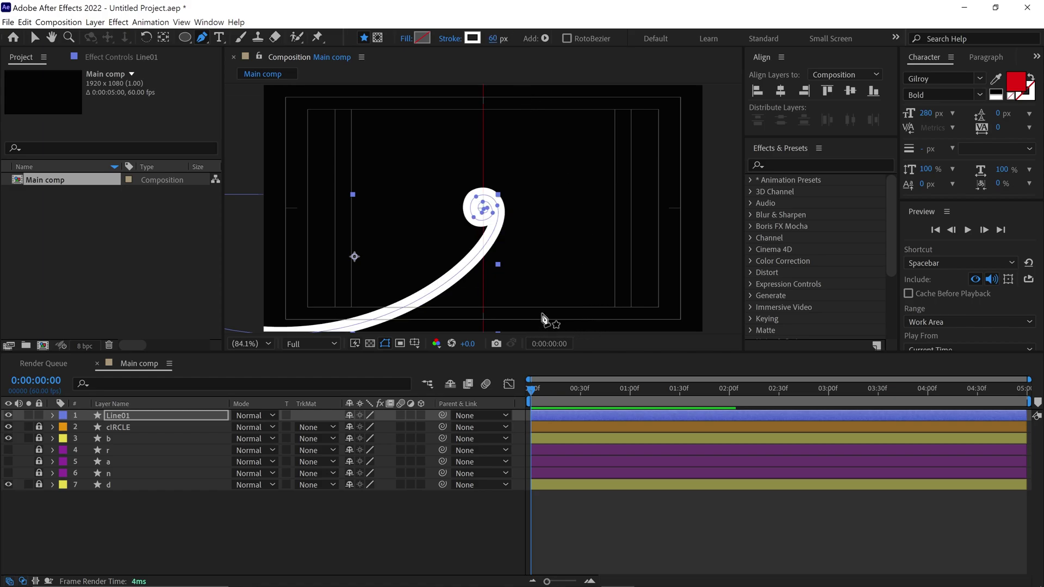
{"action": "left_click", "coordinate": [102, 419]}
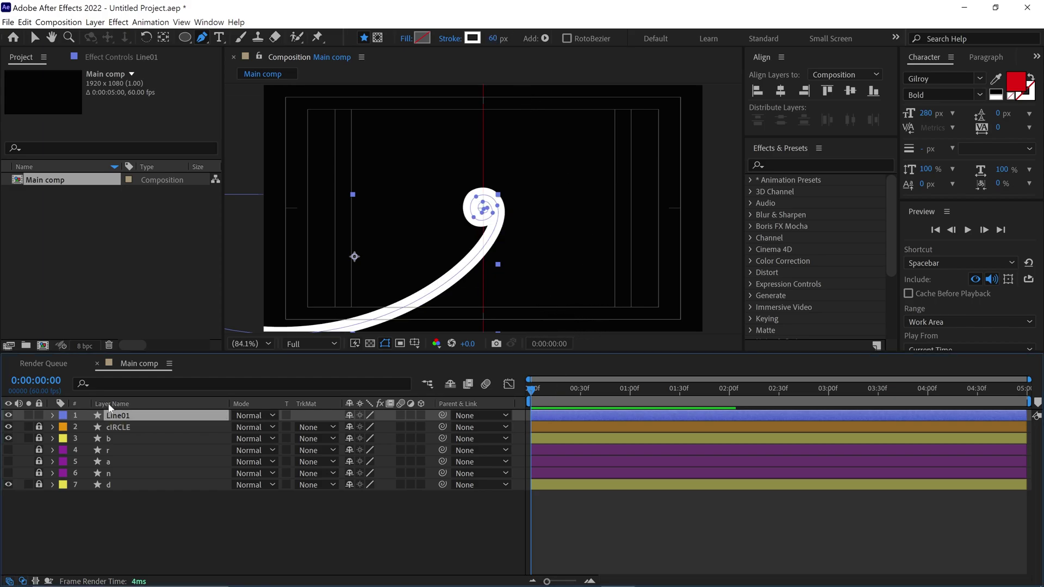
{"action": "key", "text": "ctrl+f"}
{"action": "type", "text": "cap"}
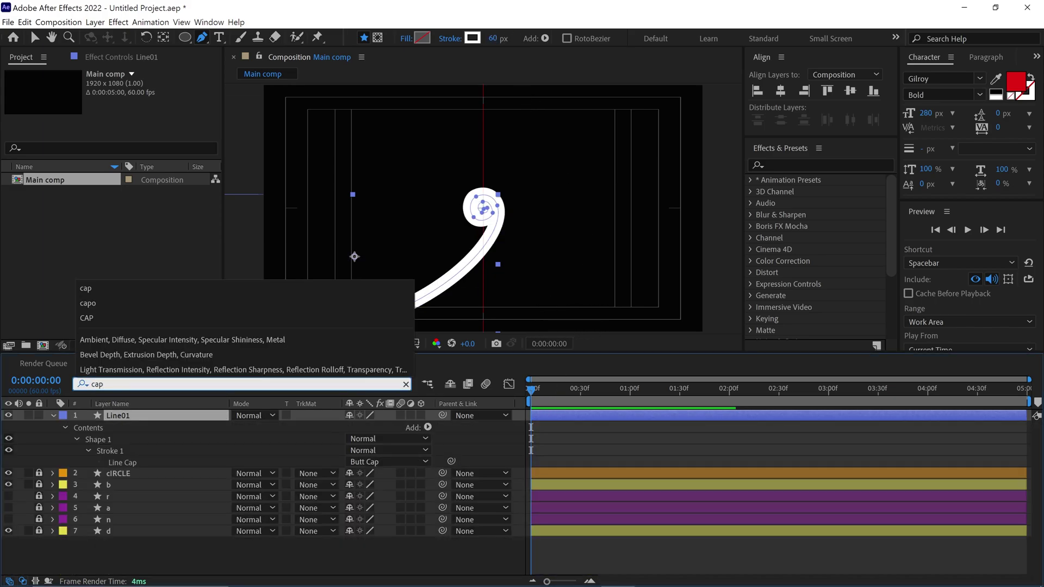
{"action": "left_click", "coordinate": [387, 462]}
{"action": "left_click", "coordinate": [375, 485]}
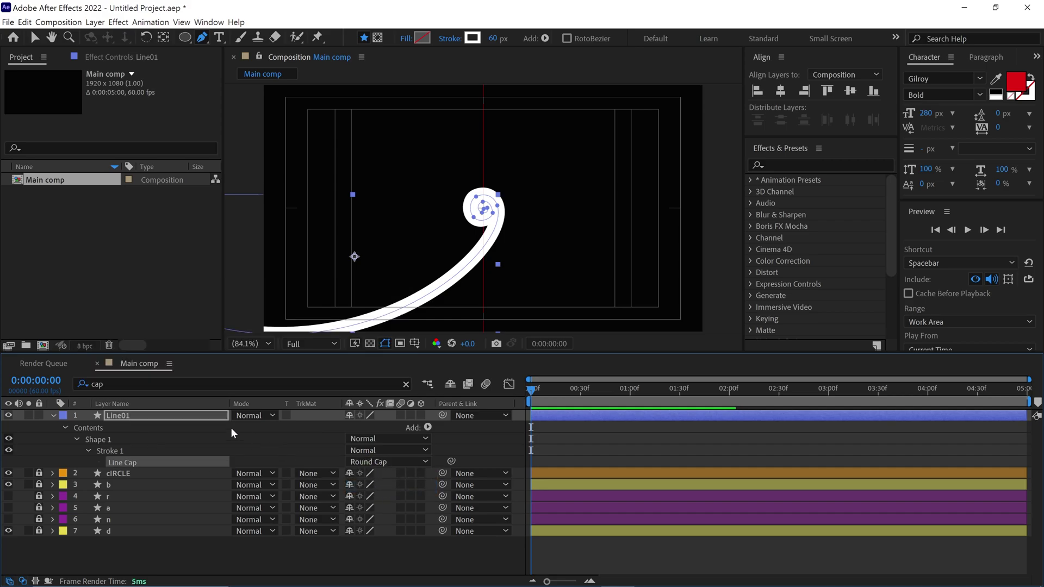
Set the End Length of Line01's stroke taper to 100%
{"action": "double_click", "coordinate": [92, 385]}
{"action": "type", "text": "taper"}
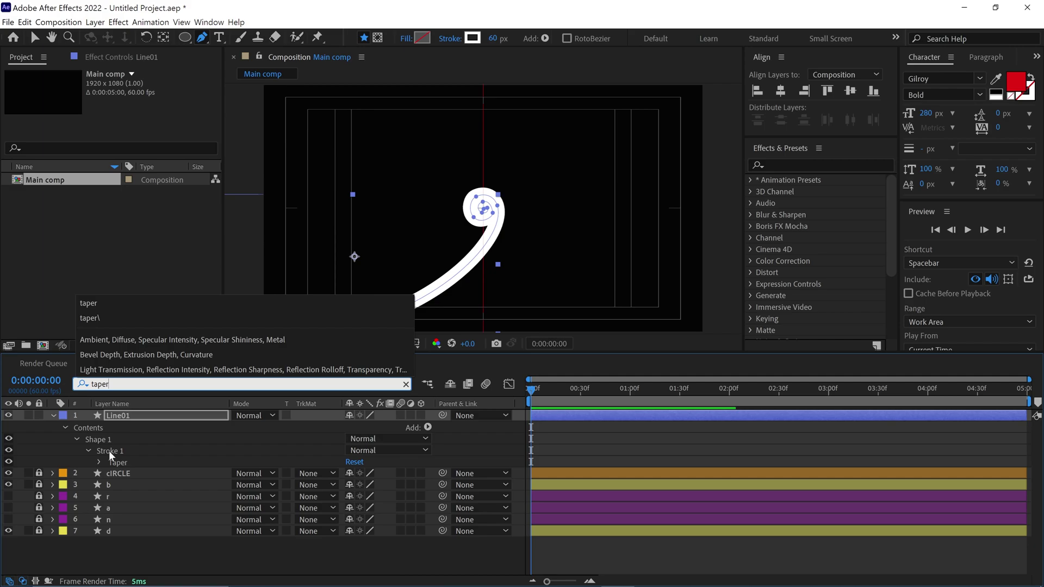
{"action": "left_click", "coordinate": [101, 462]}
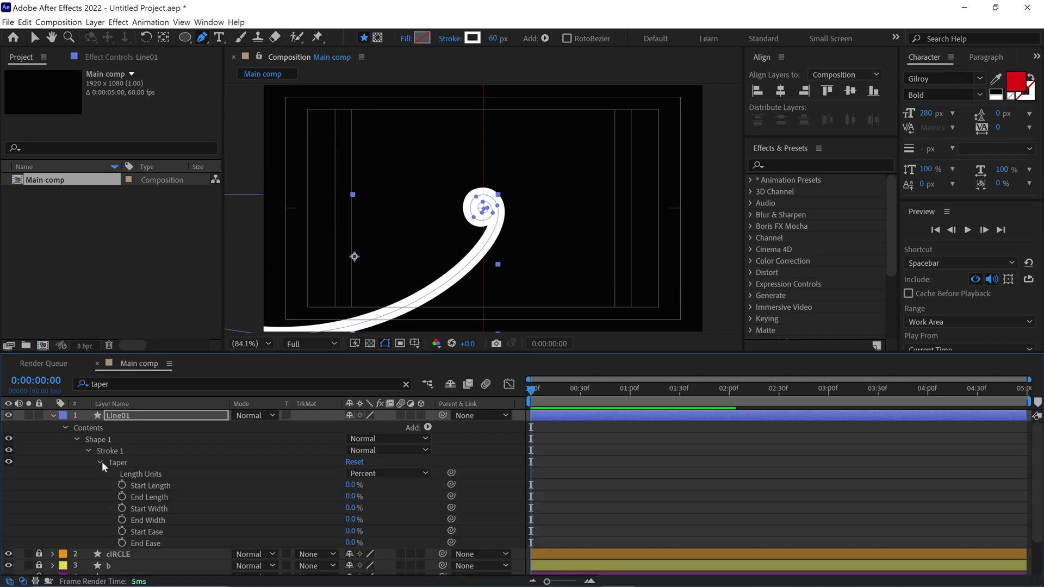
{"action": "left_click", "coordinate": [155, 496]}
{"action": "left_click_drag", "start_coordinate": [348, 496], "coordinate": [434, 496]}
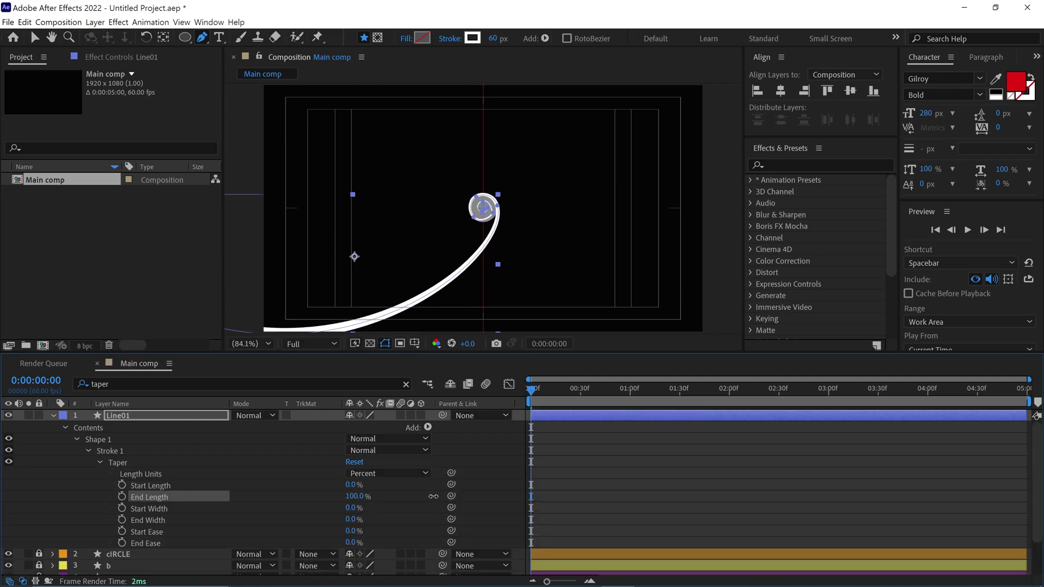
Add Trim Paths to Line01's contents and reveal its properties
{"action": "left_click", "coordinate": [79, 439]}
{"action": "left_click", "coordinate": [93, 430]}
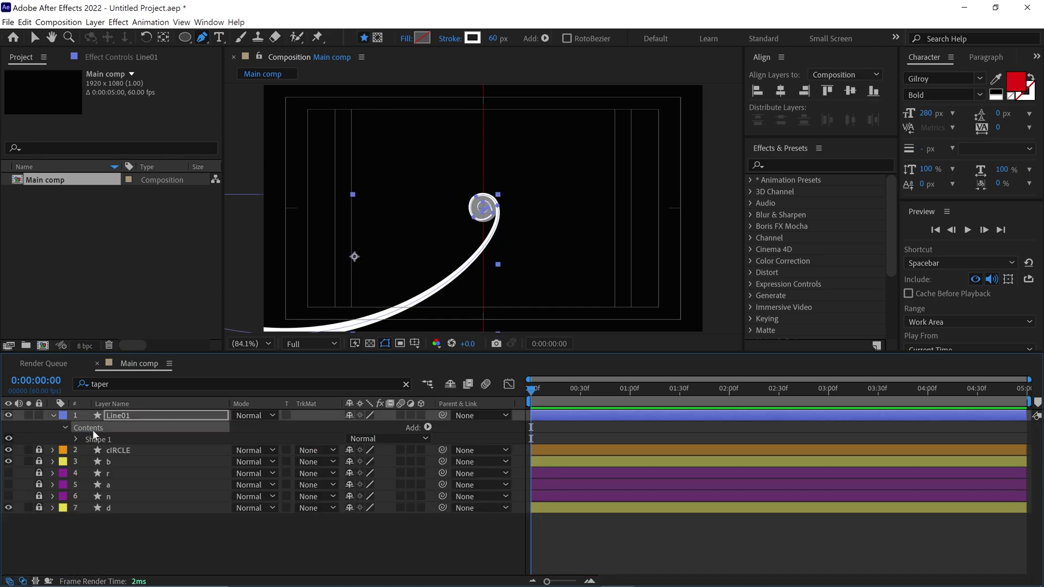
{"action": "left_click", "coordinate": [429, 427]}
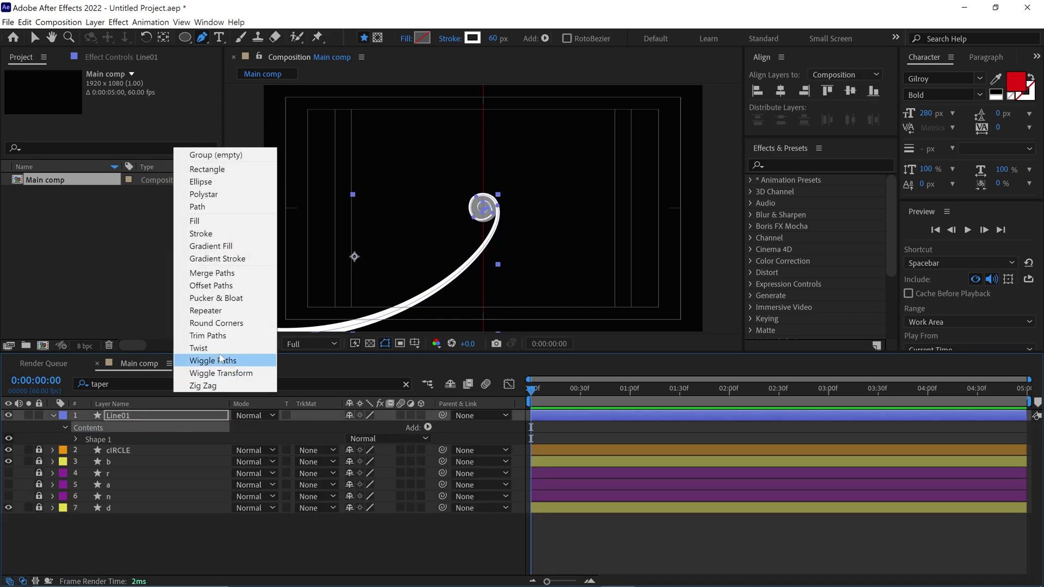
{"action": "left_click", "coordinate": [220, 335]}
{"action": "left_click", "coordinate": [74, 450]}
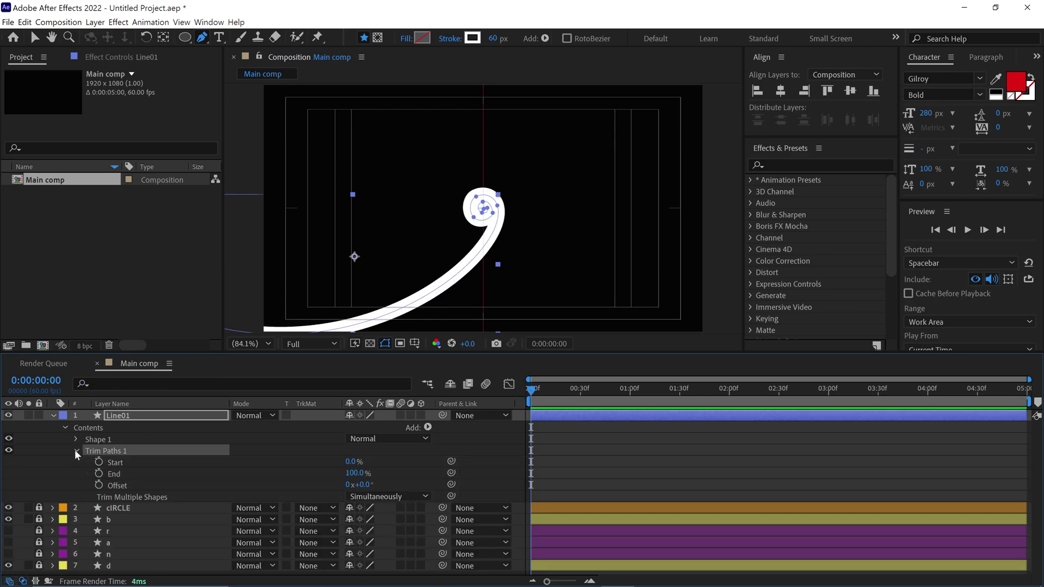
Keyframe the Trim Paths Start and End at 0:00:00:00, with End set to 0%
{"action": "left_click", "coordinate": [100, 462]}
{"action": "left_click", "coordinate": [102, 472]}
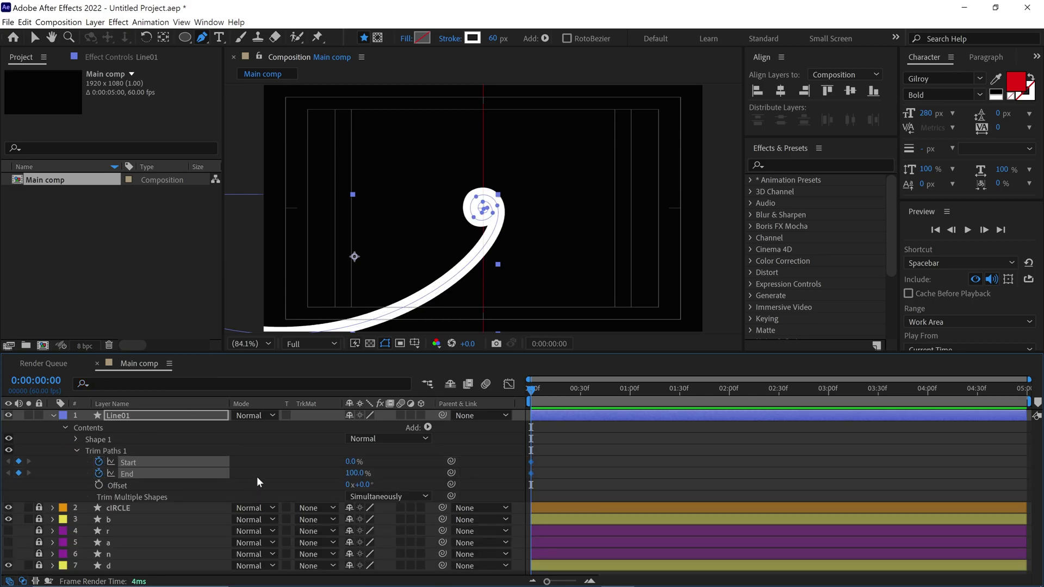
{"action": "left_click", "coordinate": [354, 473]}
{"action": "type", "text": "0"}
{"action": "key", "text": "Return"}
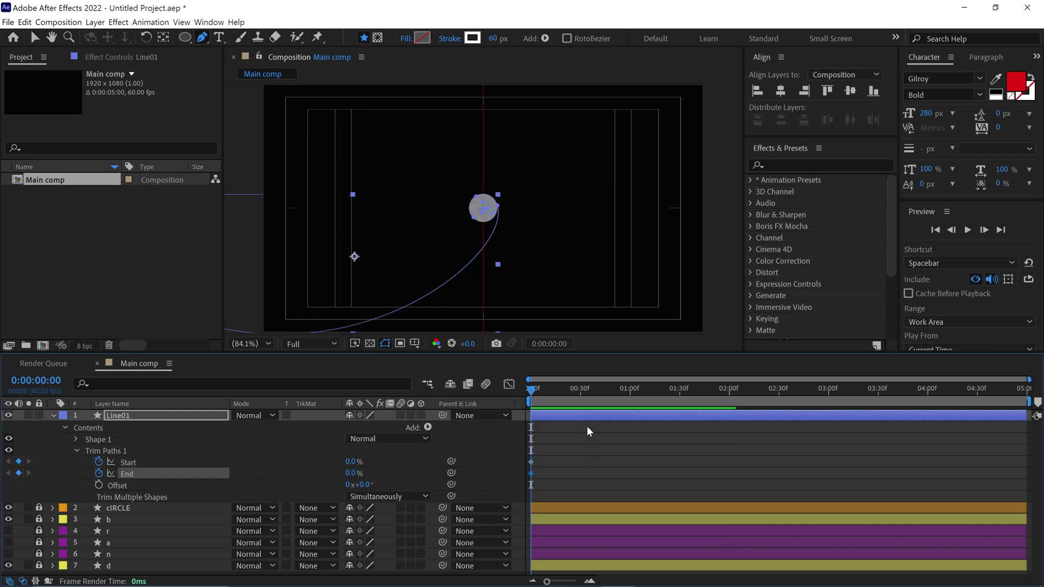
Keyframe Trim Paths Start and End to 100% at 0:00:02:00, moving Start's first keyframe to about 0:00:00:27 and End's last to about 0:00:01:39
{"action": "left_click_drag", "start_coordinate": [532, 390], "coordinate": [730, 412]}
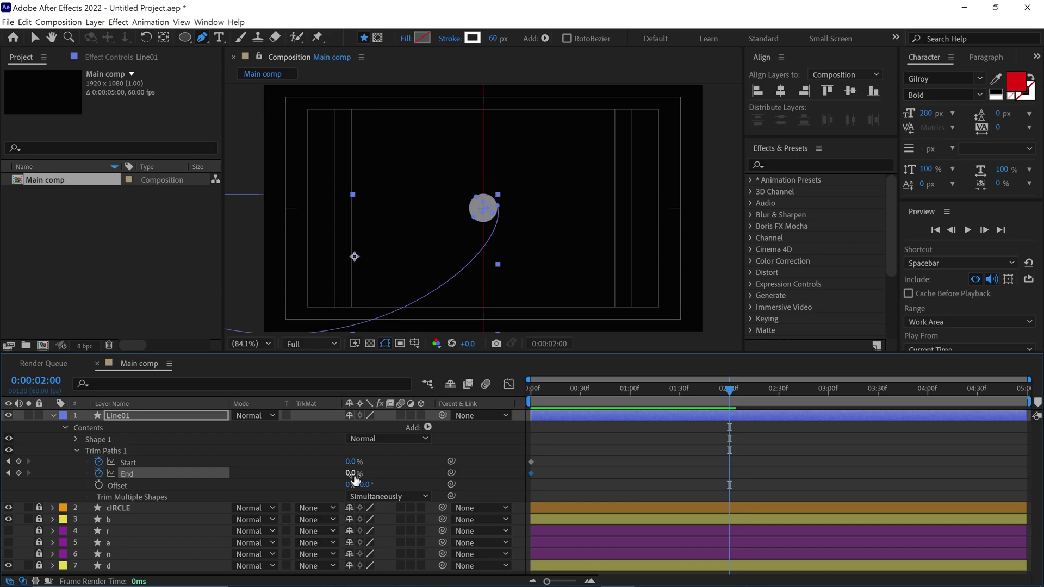
{"action": "left_click_drag", "start_coordinate": [359, 475], "coordinate": [456, 474]}
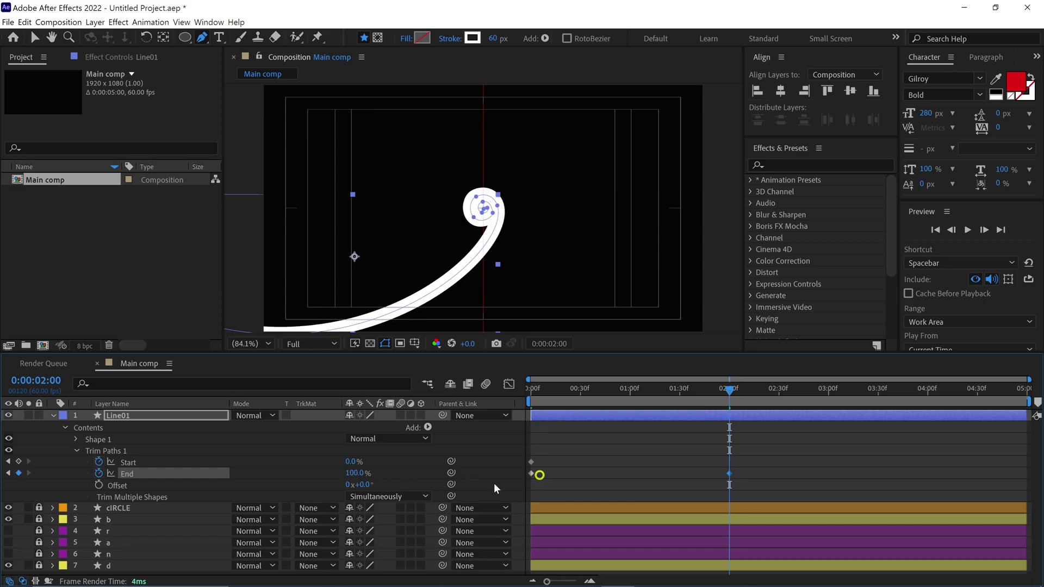
{"action": "left_click_drag", "start_coordinate": [349, 463], "coordinate": [576, 461]}
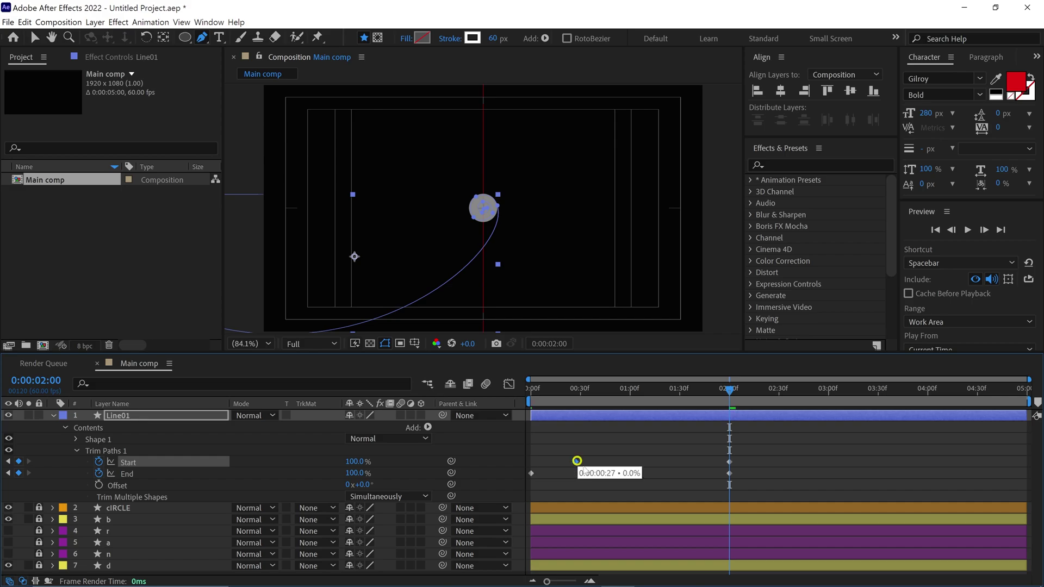
{"action": "left_click", "coordinate": [727, 474]}
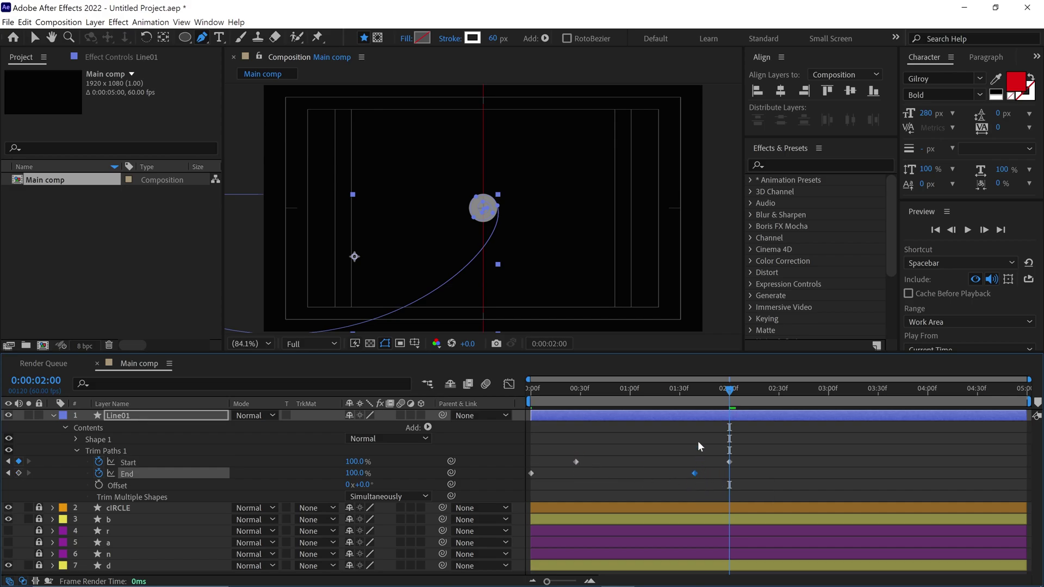
{"action": "left_click_drag", "start_coordinate": [729, 391], "coordinate": [582, 391]}
{"action": "key", "text": "Home"}
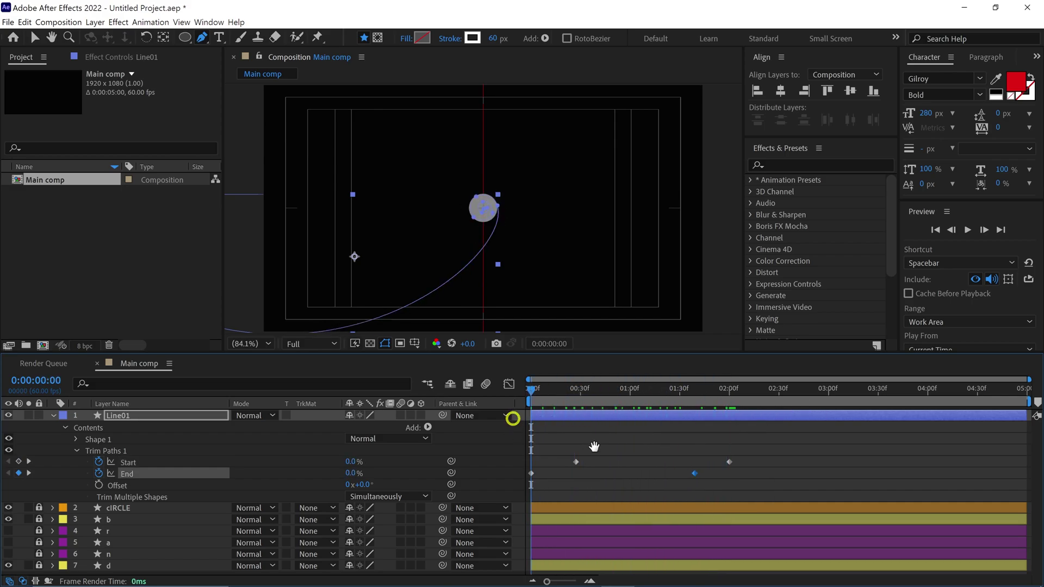
{"action": "key", "text": "space"}
{"action": "key", "text": "space"}
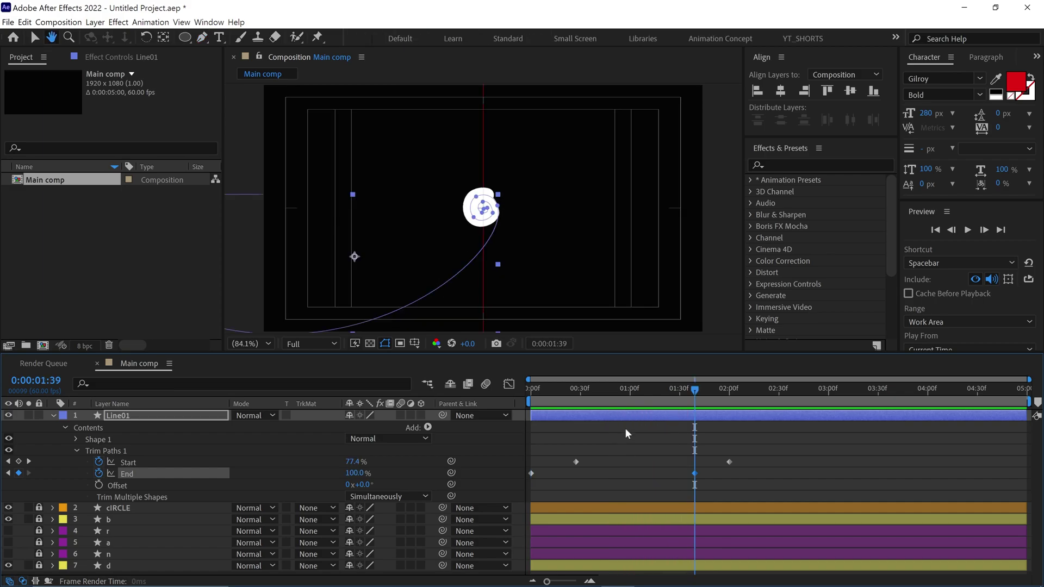
Filter Line01's properties for taper and set the stroke taper's Start Length and End Length to 100%
{"action": "left_click_drag", "start_coordinate": [688, 397], "coordinate": [606, 431]}
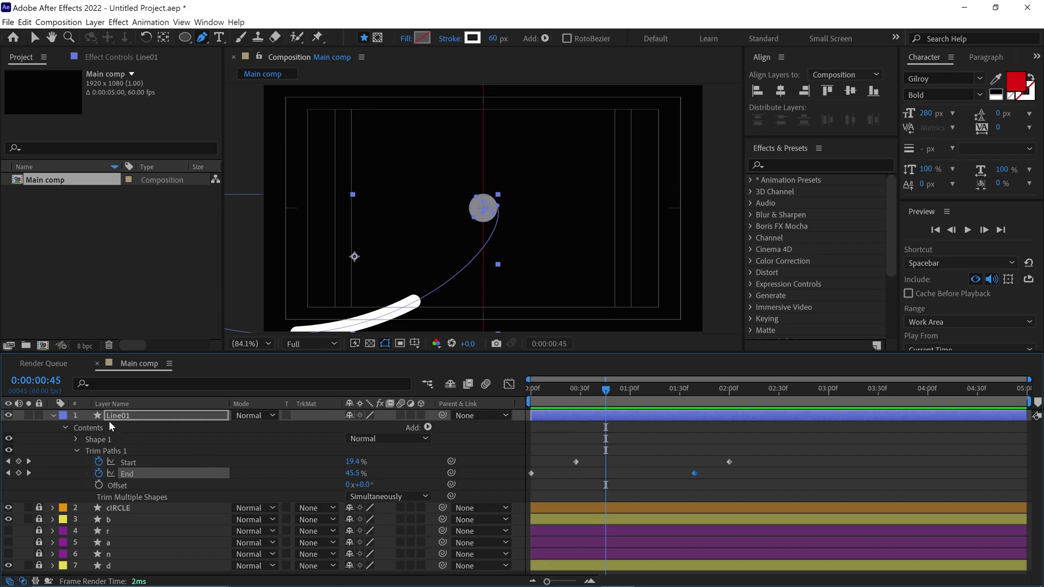
{"action": "left_click", "coordinate": [127, 383]}
{"action": "type", "text": "taper"}
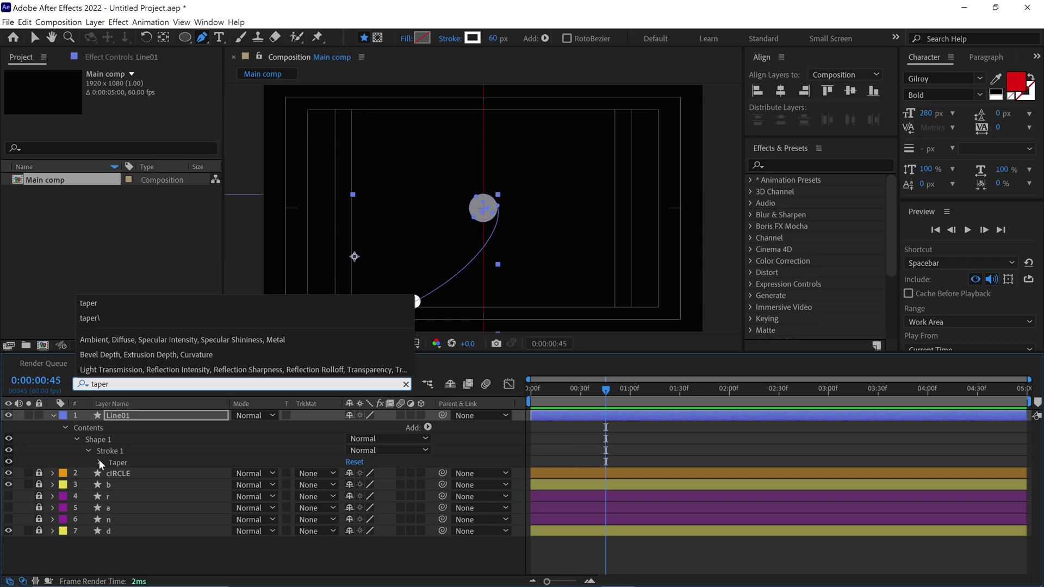
{"action": "left_click", "coordinate": [100, 462]}
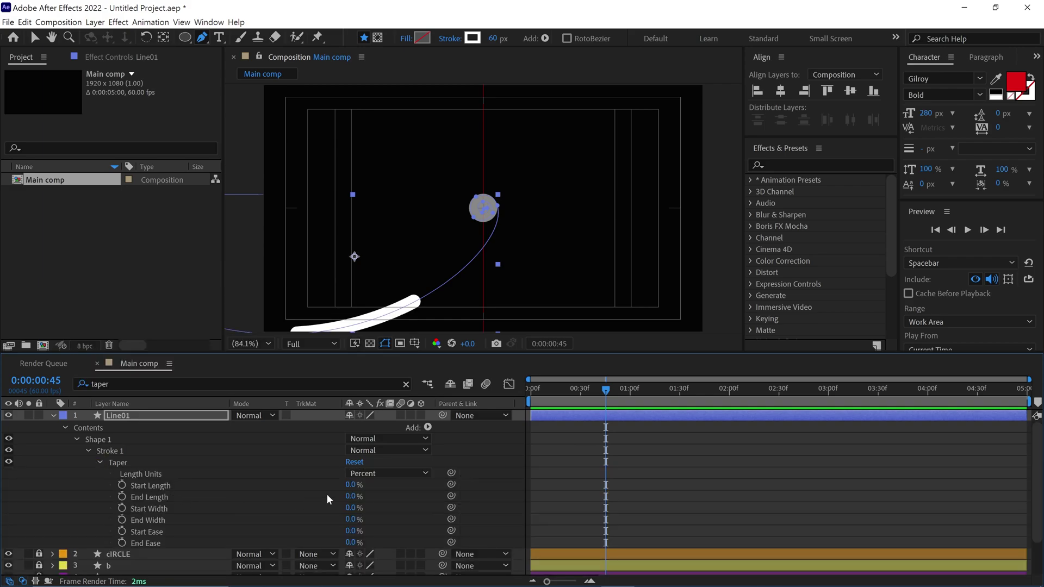
{"action": "left_click_drag", "start_coordinate": [351, 498], "coordinate": [435, 498]}
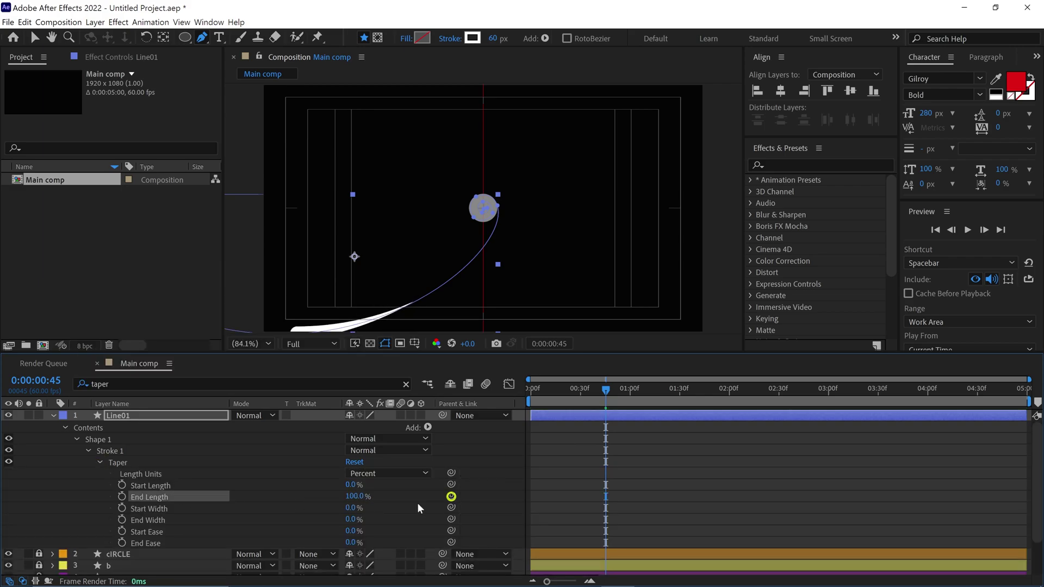
{"action": "left_click_drag", "start_coordinate": [351, 485], "coordinate": [462, 491]}
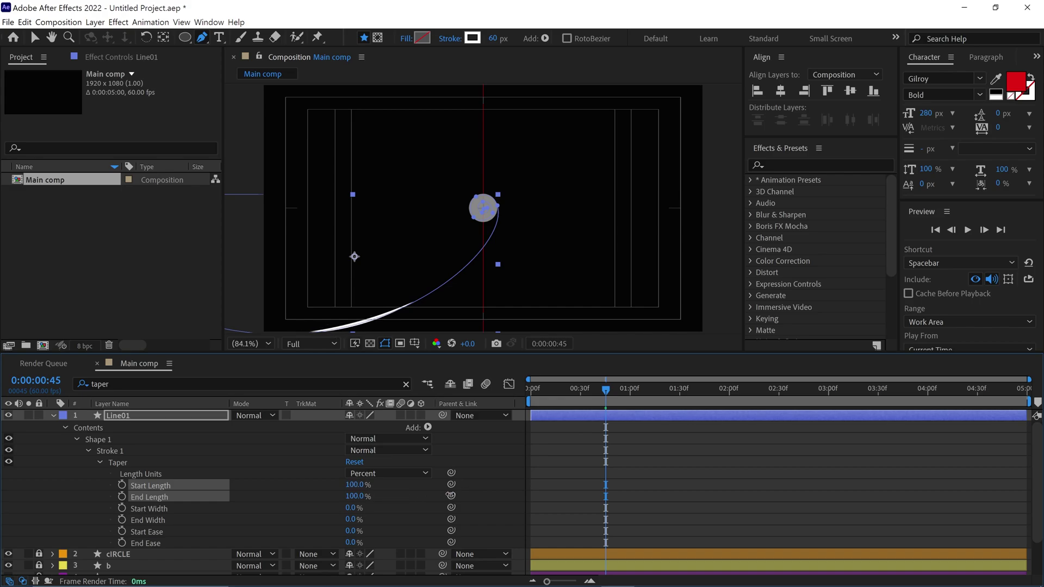
Keyframe Line01's taper Start Length at 0% on 0:00:00:30 and 100% on 0:00:01:00
{"action": "left_click_drag", "start_coordinate": [602, 390], "coordinate": [629, 400]}
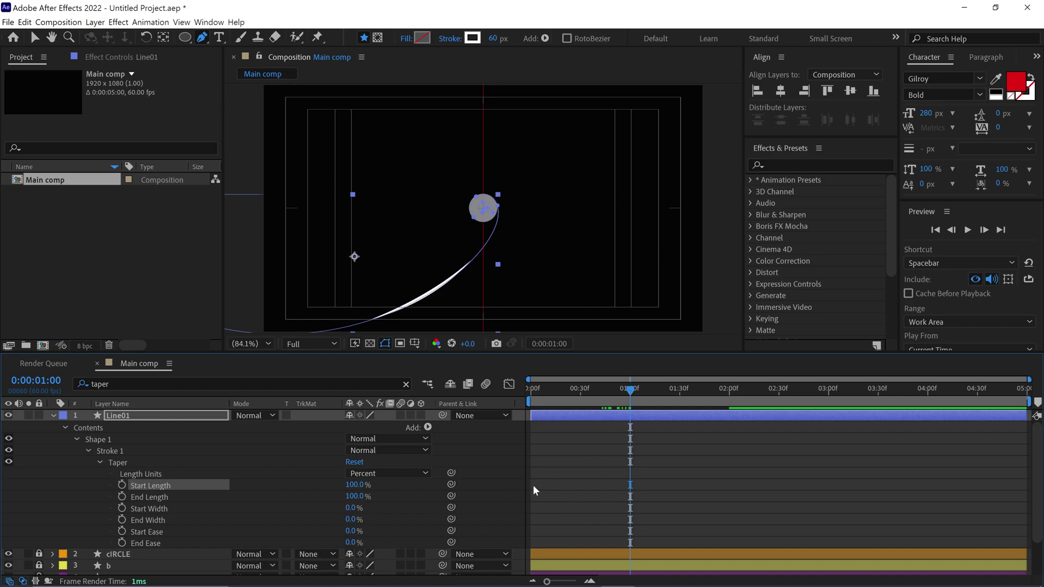
{"action": "left_click", "coordinate": [122, 486]}
{"action": "mouse_move", "coordinate": [614, 392]}
{"action": "left_mouse_down"}
{"action": "mouse_move", "coordinate": [584, 395]}
{"action": "mouse_move", "coordinate": [592, 404]}
{"action": "mouse_move", "coordinate": [581, 412]}
{"action": "left_mouse_up"}
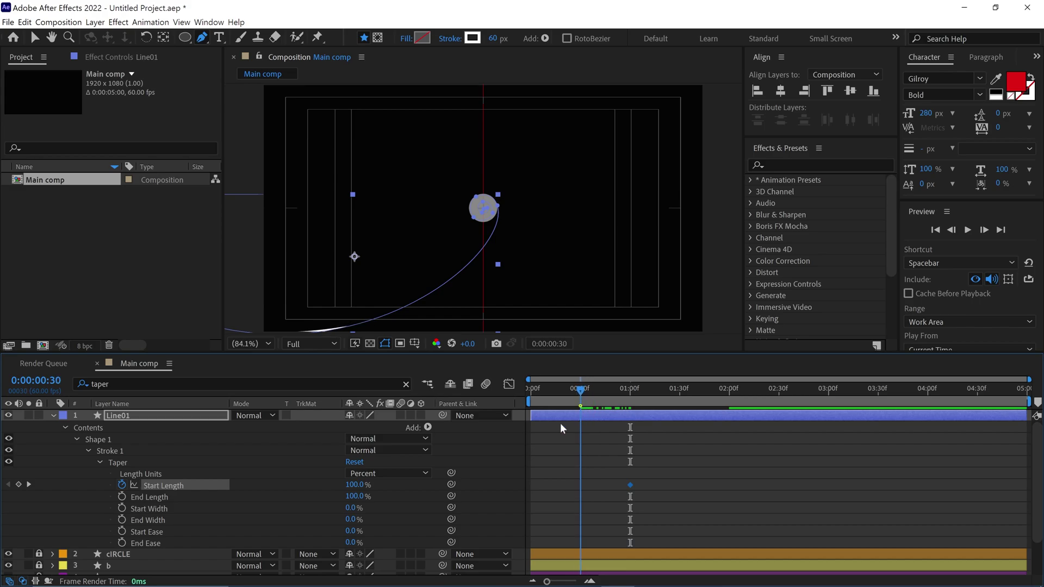
{"action": "left_click_drag", "start_coordinate": [354, 484], "coordinate": [328, 496]}
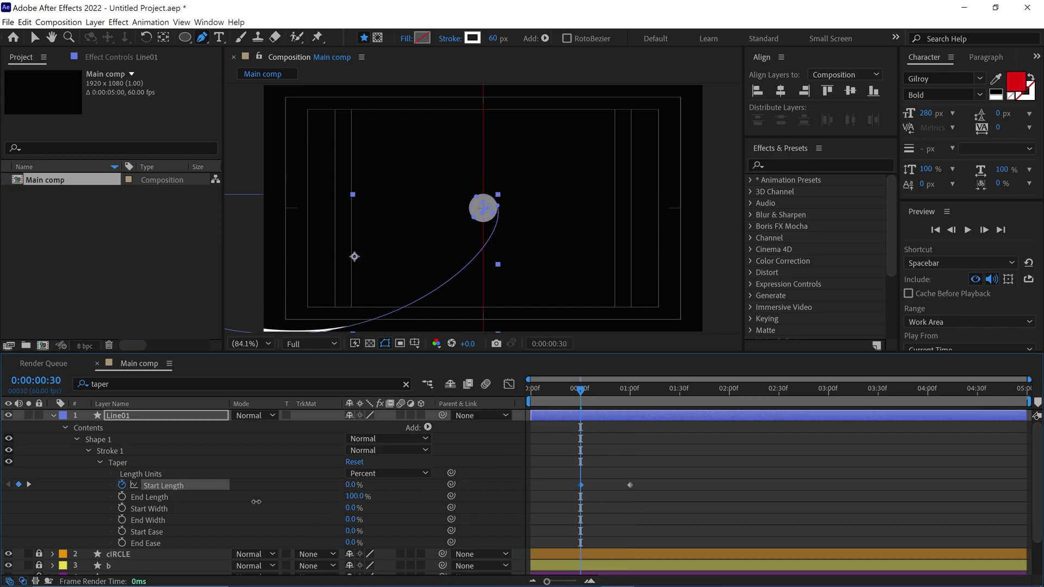
Shift Line01's Start Length keyframes to about 0:00:00:48 and 0:00:01:18, align Trim Paths Start's first keyframe with them, and preview
{"action": "left_click_drag", "start_coordinate": [583, 395], "coordinate": [609, 395]}
{"action": "key", "text": "u"}
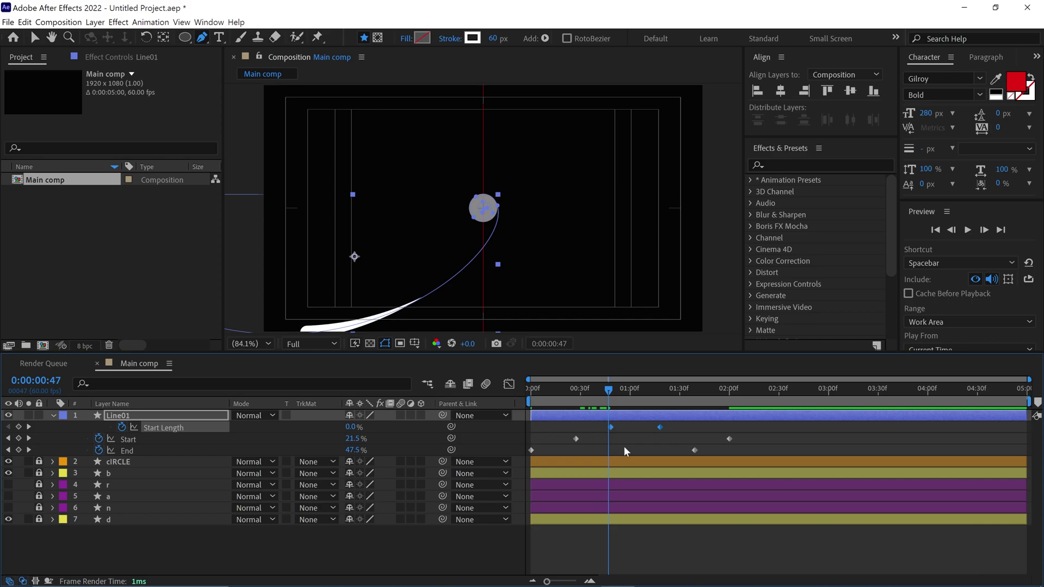
{"action": "left_click", "coordinate": [695, 450]}
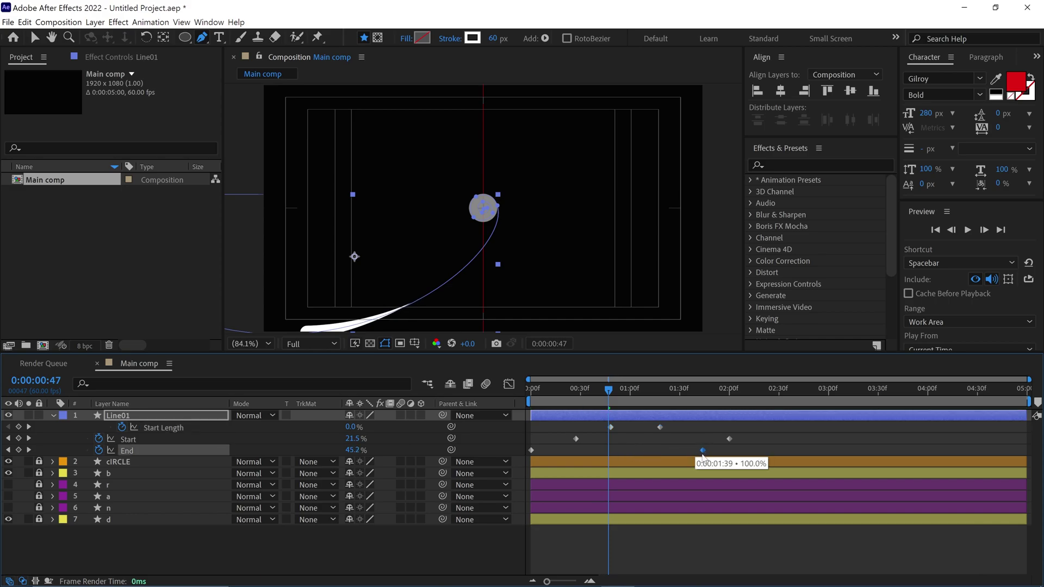
{"action": "left_click", "coordinate": [576, 439]}
{"action": "left_click_drag", "start_coordinate": [578, 440], "coordinate": [612, 445]}
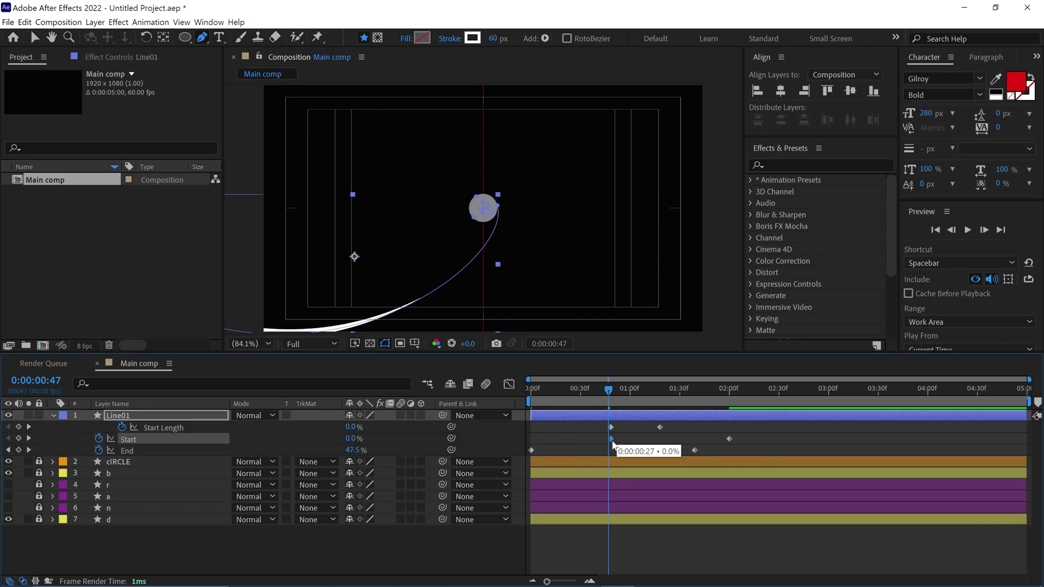
{"action": "key", "text": "Home"}
{"action": "key", "text": "space"}
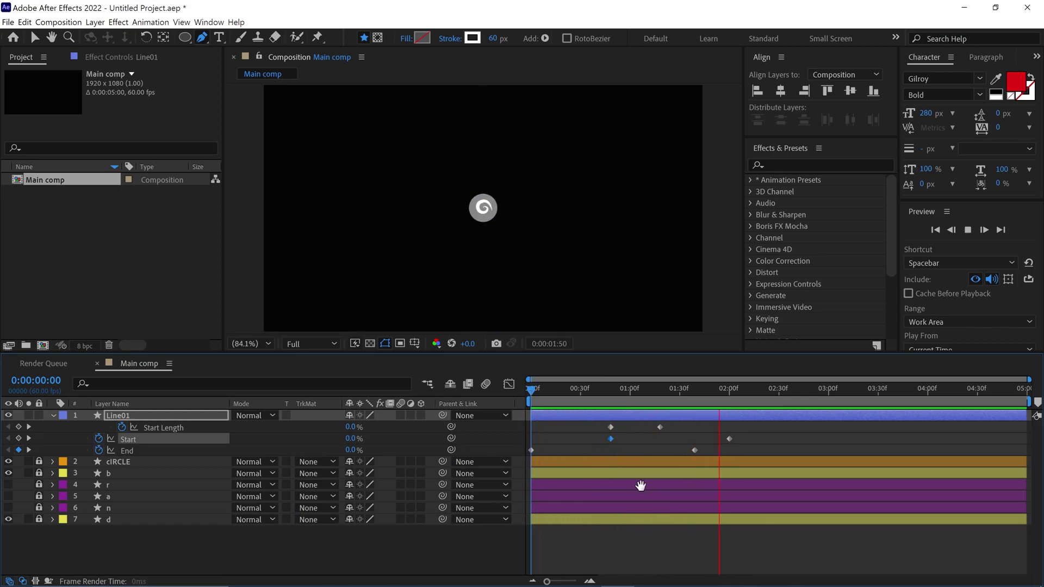
{"action": "key", "text": "space"}
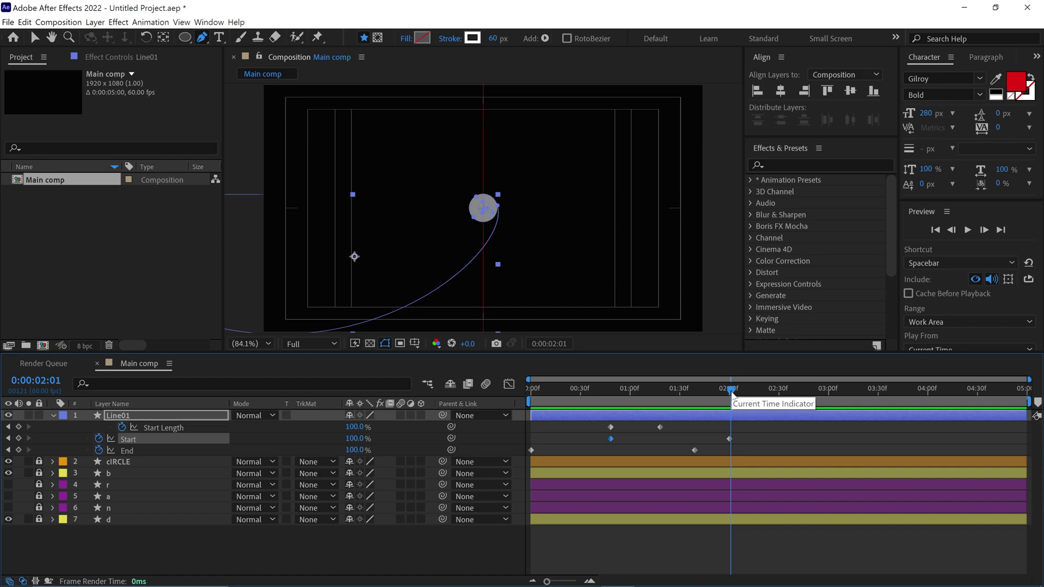
Apply Easy Ease to all of Line01's keyframes and end the work area at 0:00:02:01
{"action": "left_click_drag", "start_coordinate": [746, 424], "coordinate": [524, 463]}
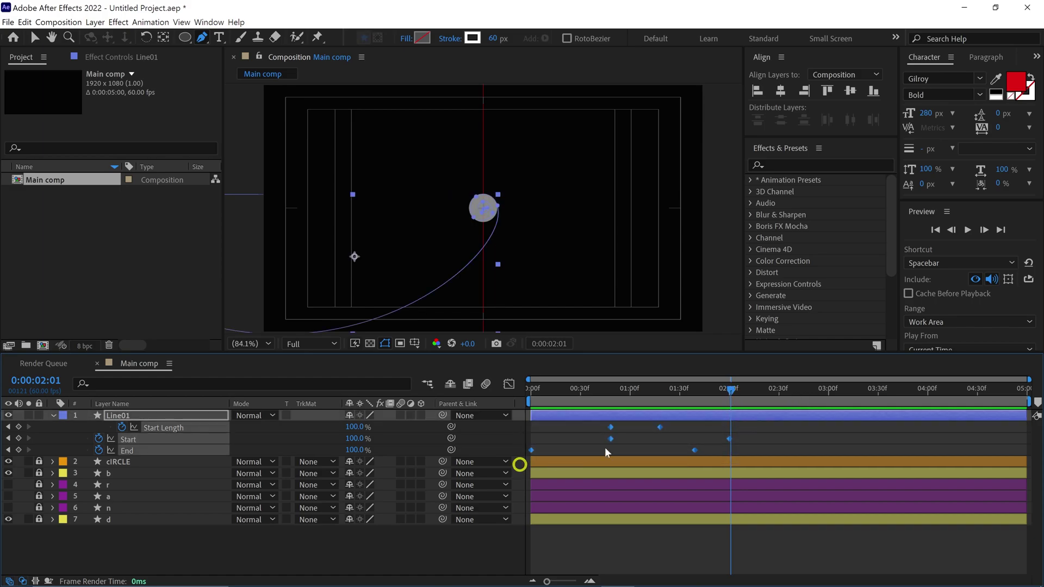
{"action": "key", "text": "F9"}
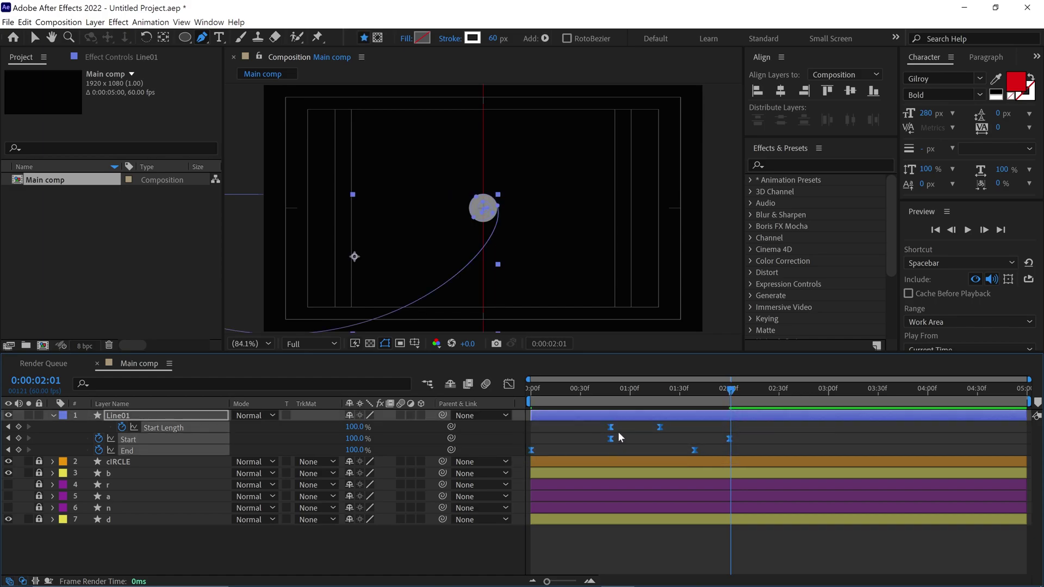
{"action": "key", "text": "n"}
{"action": "key", "text": "Home"}
Lengthen the incoming ease of the last Trim Paths Start and End keyframes in the speed graph, and preview the motion
{"action": "left_click_drag", "start_coordinate": [740, 433], "coordinate": [683, 465]}
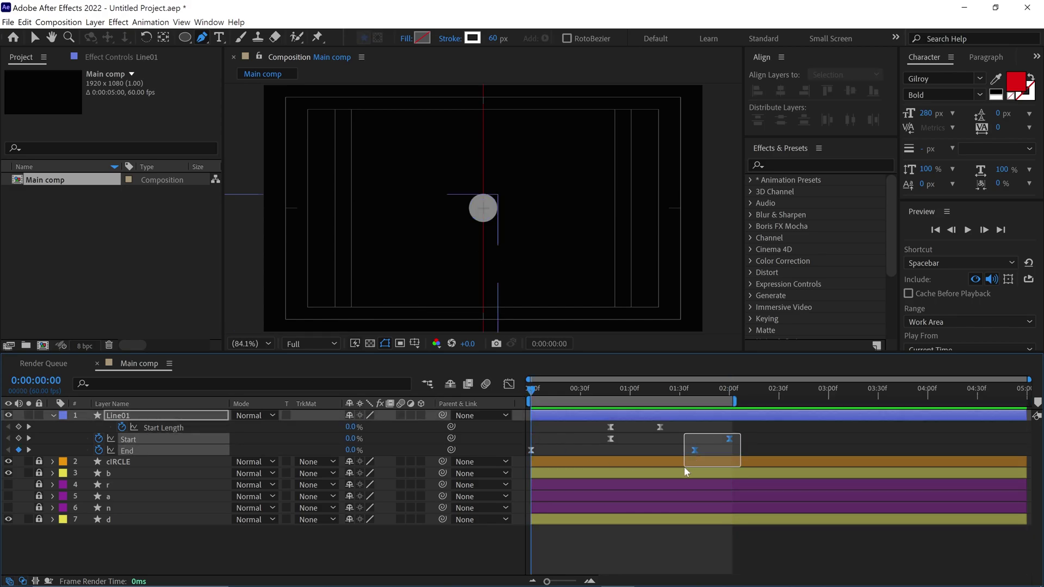
{"action": "left_click", "coordinate": [509, 384]}
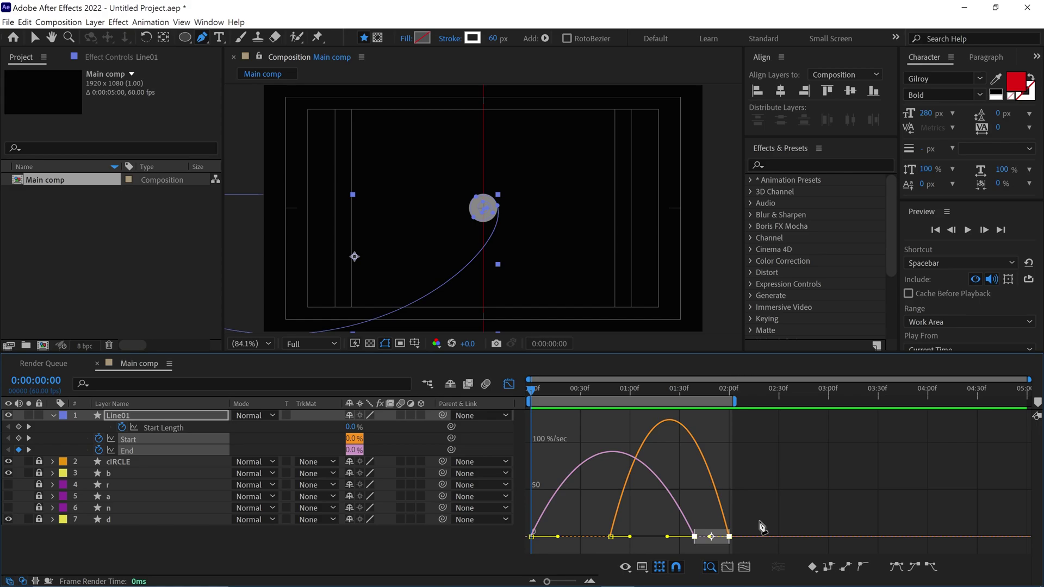
{"action": "left_click_drag", "start_coordinate": [761, 521], "coordinate": [639, 541]}
{"action": "key", "text": "space"}
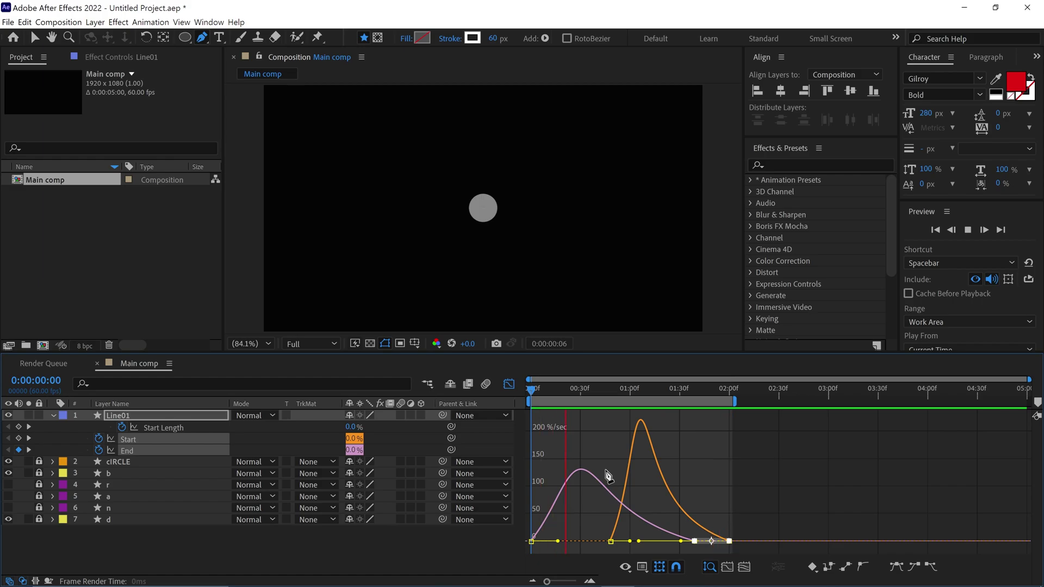
{"action": "left_click_drag", "start_coordinate": [653, 396], "coordinate": [392, 416]}
Collapse Line01 and move its anchor point to the centre of the circle
{"action": "left_click", "coordinate": [52, 416]}
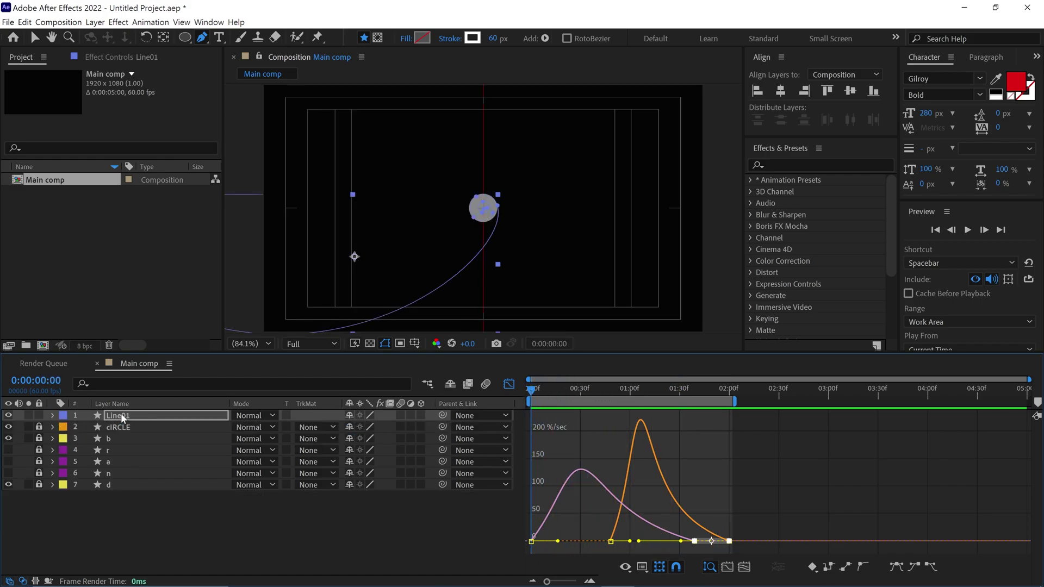
{"action": "left_click", "coordinate": [120, 415]}
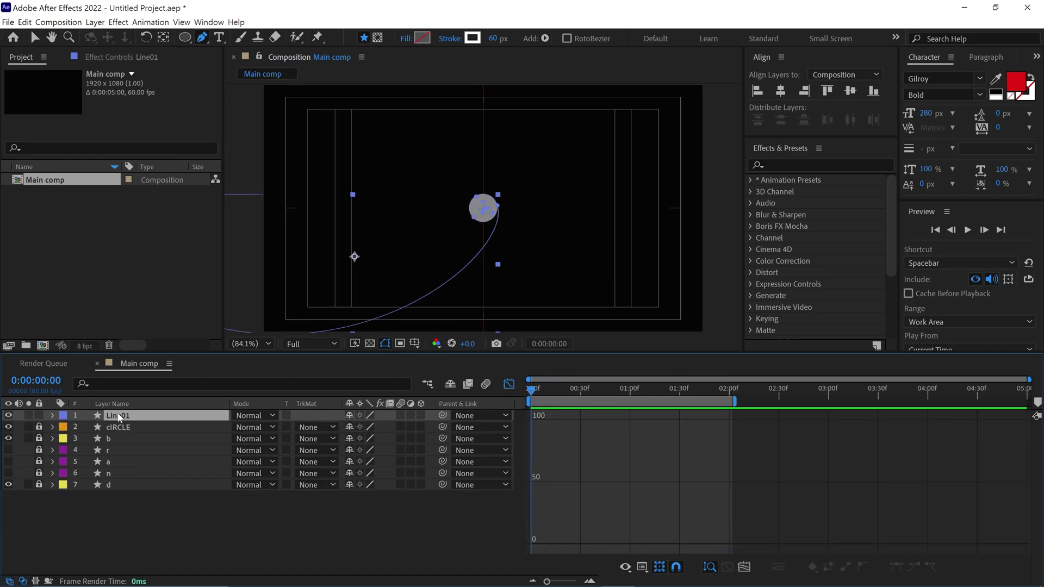
{"action": "left_click", "coordinate": [163, 37]}
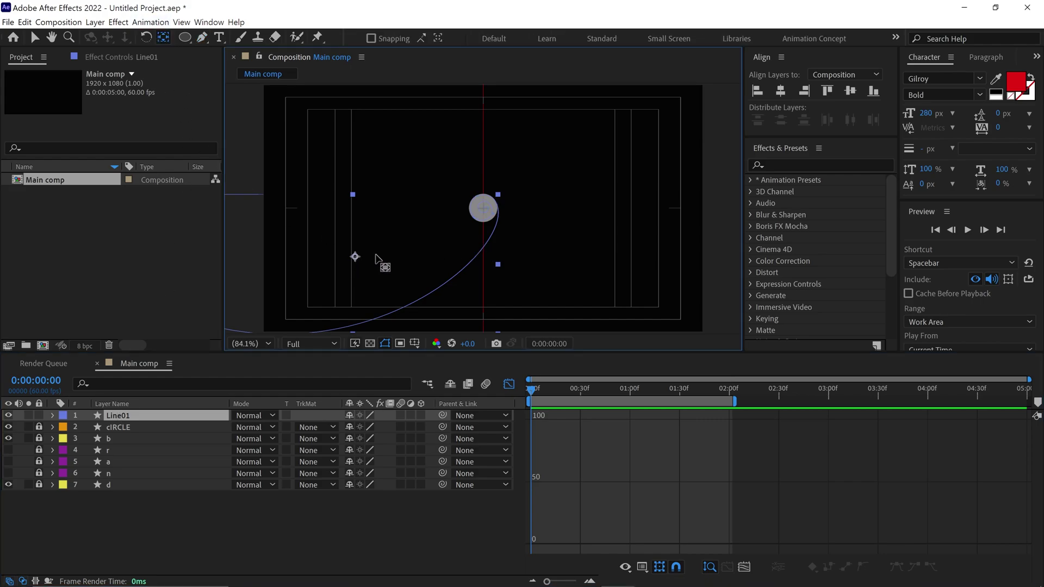
{"action": "left_click_drag", "start_coordinate": [355, 257], "coordinate": [478, 214]}
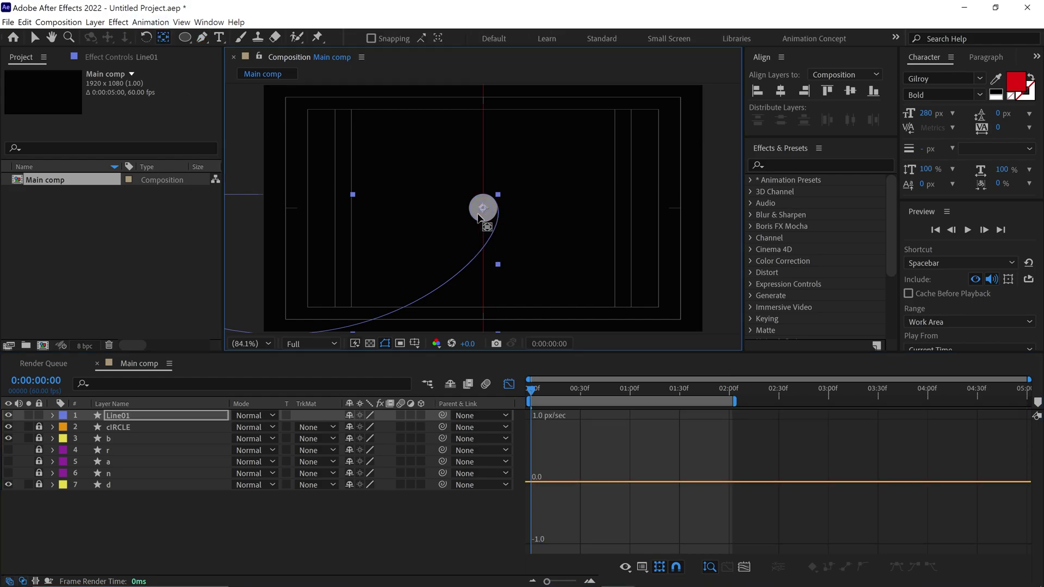
Leave the graph view and duplicate the Line01 layer twice
{"action": "left_click", "coordinate": [128, 416]}
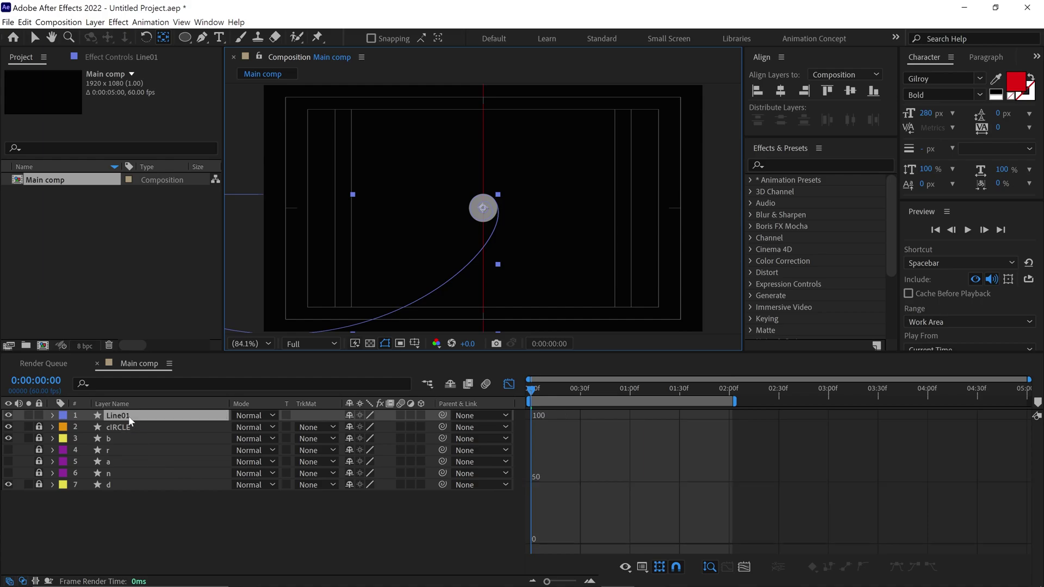
{"action": "left_click", "coordinate": [510, 384]}
{"action": "key", "text": "ctrl+d"}
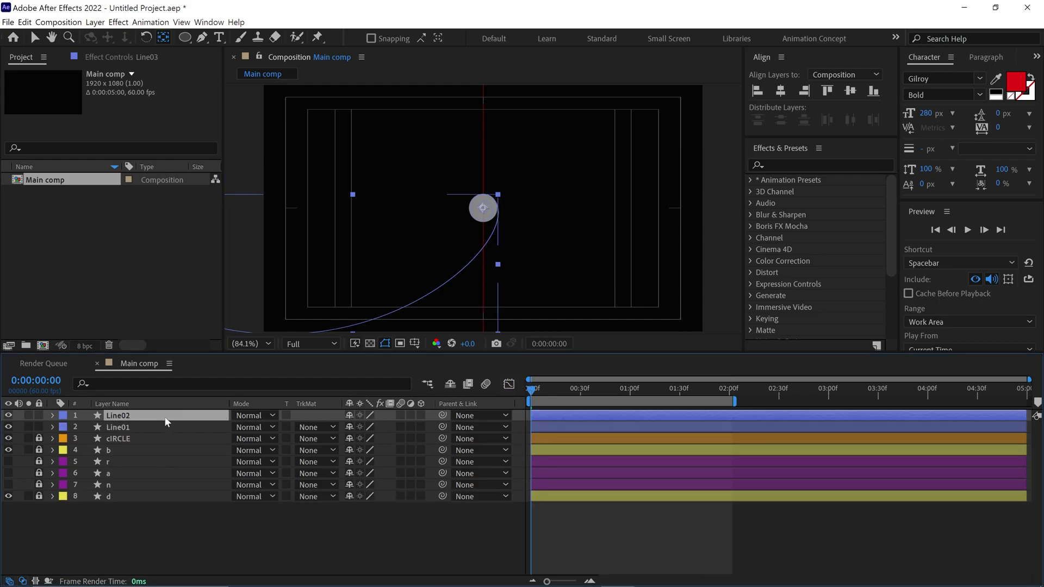
{"action": "key", "text": "ctrl+d"}
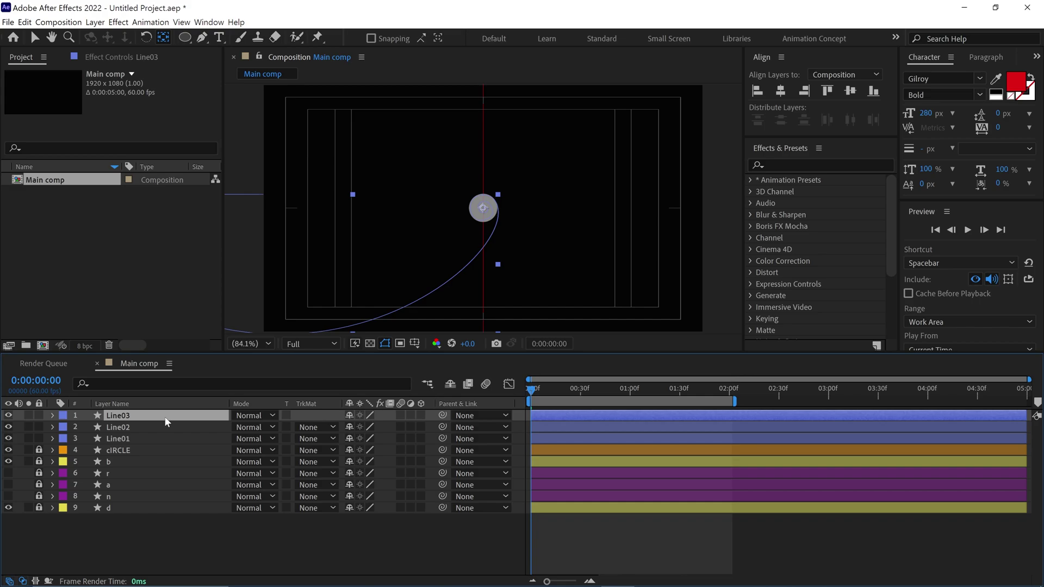
Set Line02's rotation to 90°
{"action": "left_click", "coordinate": [149, 428]}
{"action": "key", "text": "r"}
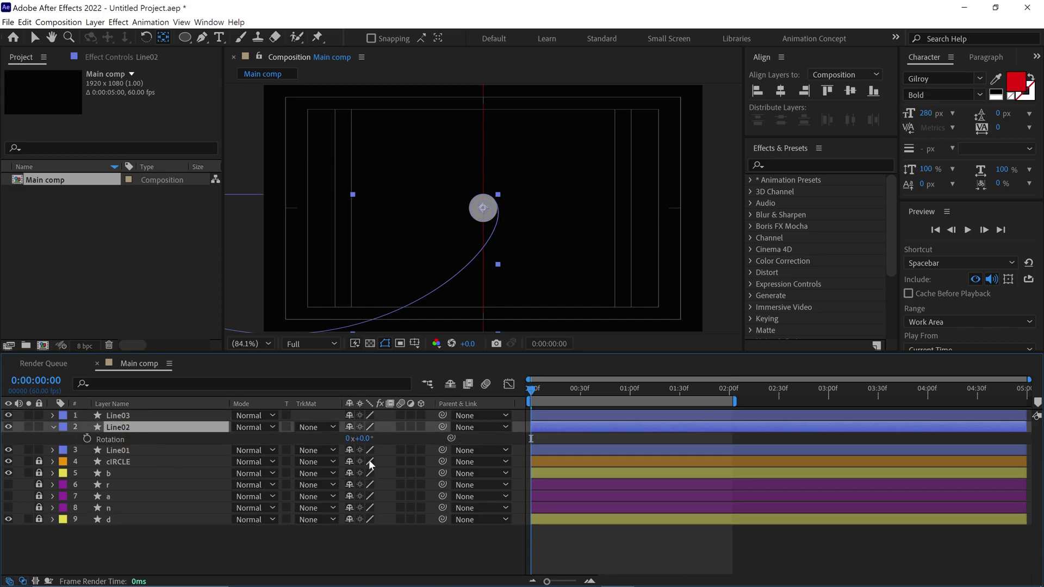
{"action": "left_click_drag", "start_coordinate": [362, 438], "coordinate": [421, 436]}
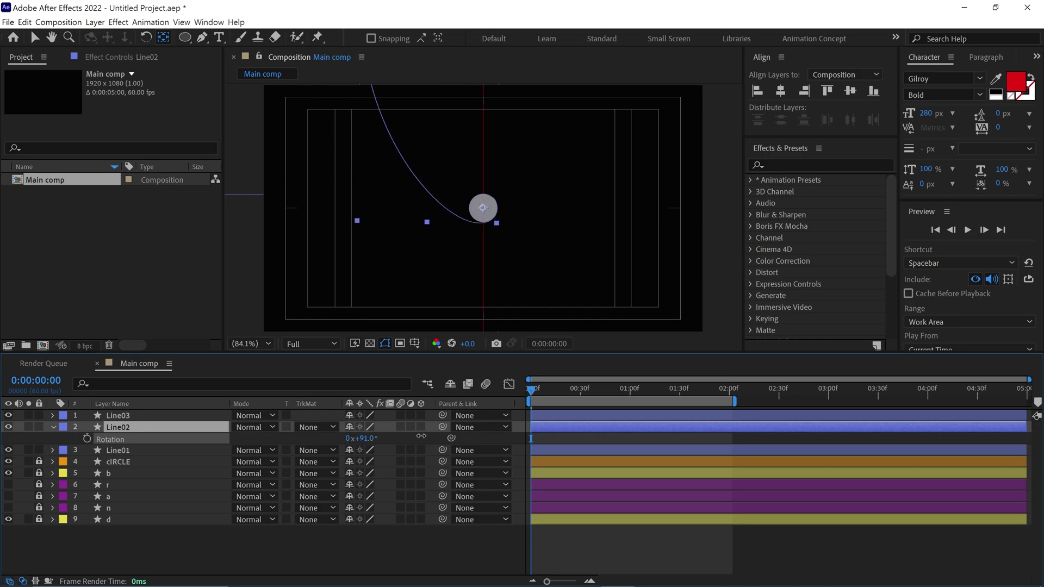
{"action": "left_click", "coordinate": [363, 438]}
{"action": "type", "text": "90"}
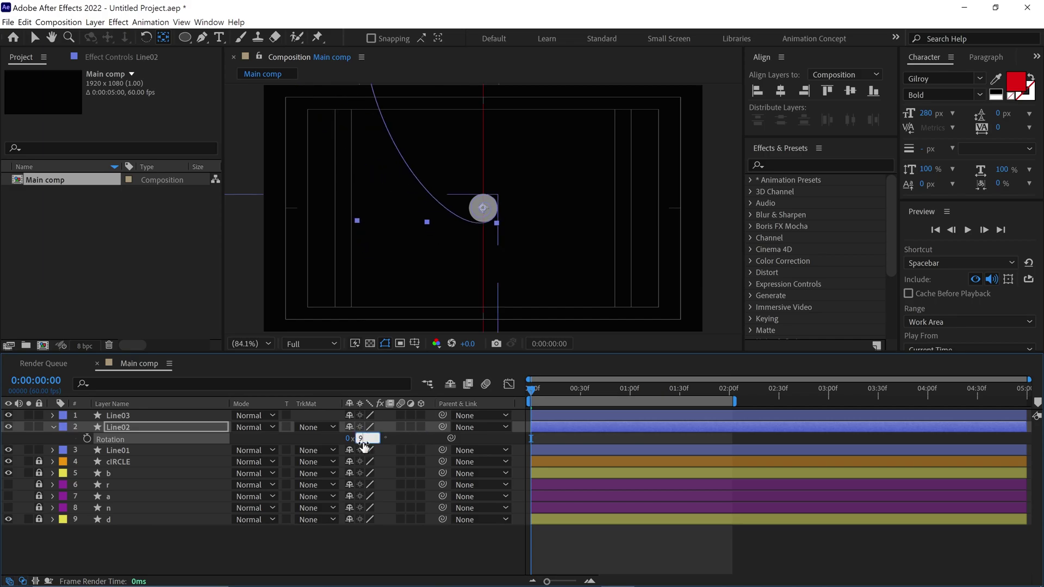
{"action": "key", "text": "Return"}
Set Line03's rotation to 180°
{"action": "left_click", "coordinate": [126, 415]}
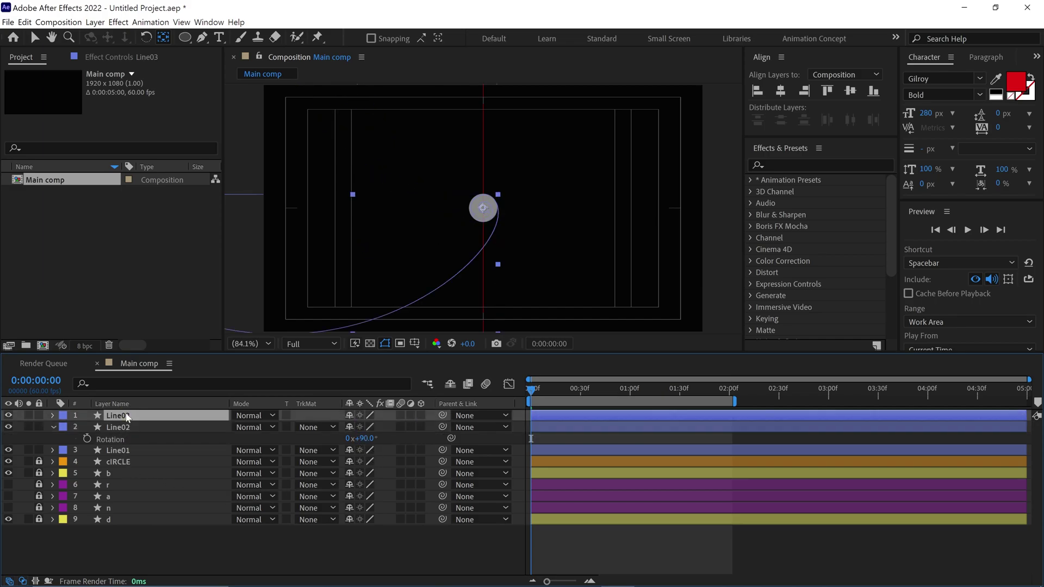
{"action": "key", "text": "r"}
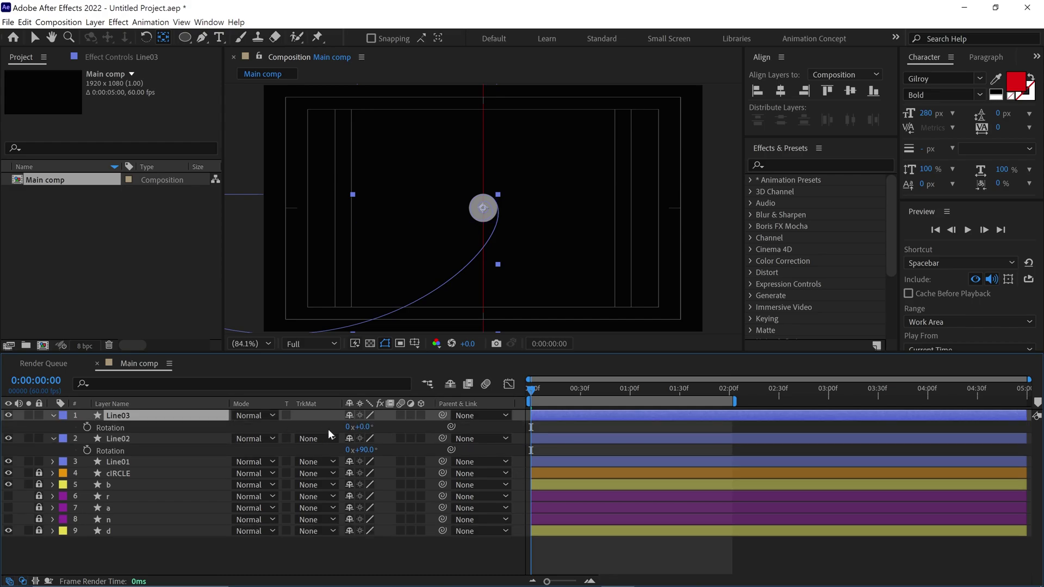
{"action": "left_click", "coordinate": [365, 427]}
{"action": "type", "text": "180"}
{"action": "key", "text": "Return"}
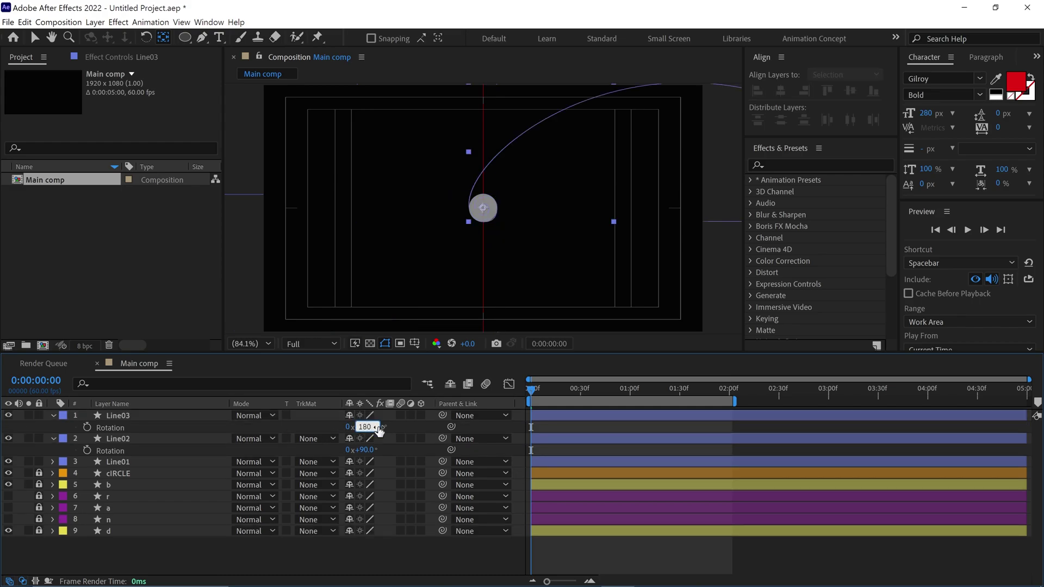
Collapse the three Line layers, deselect everything, and scrub to about 0:00:00:56 to check the lines together
{"action": "left_click", "coordinate": [192, 440]}
{"action": "left_click", "coordinate": [141, 462]}
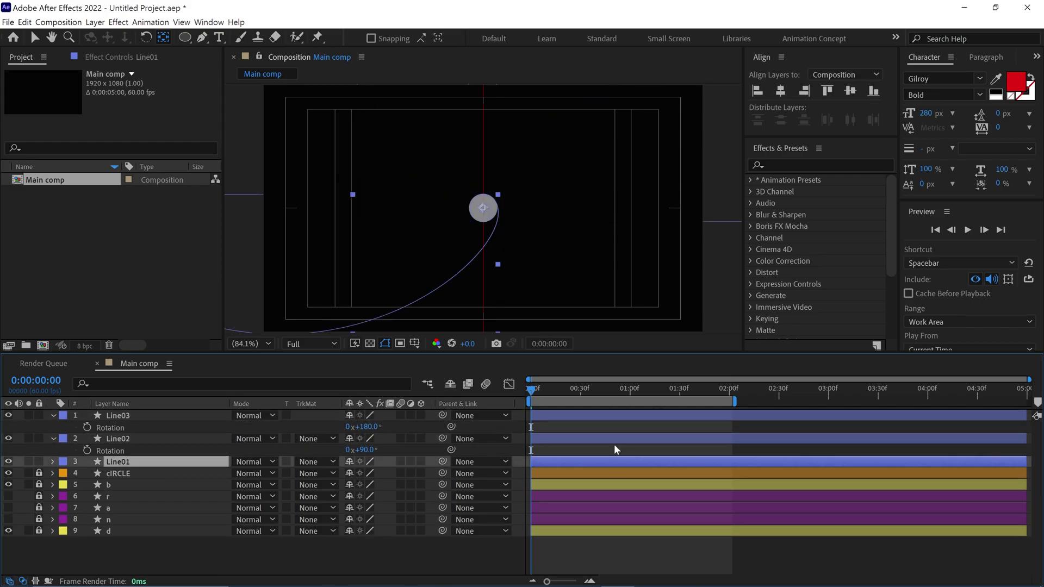
{"action": "left_click", "coordinate": [100, 420], "text": "shift"}
{"action": "left_click", "coordinate": [53, 416]}
{"action": "key", "text": "ctrl+shift+a"}
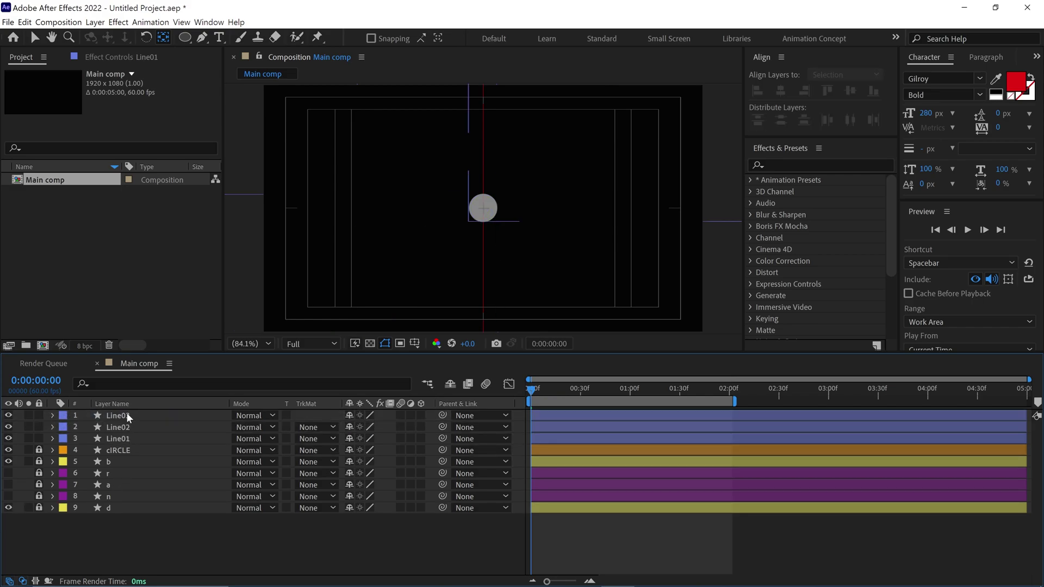
{"action": "left_click_drag", "start_coordinate": [537, 391], "coordinate": [622, 403]}
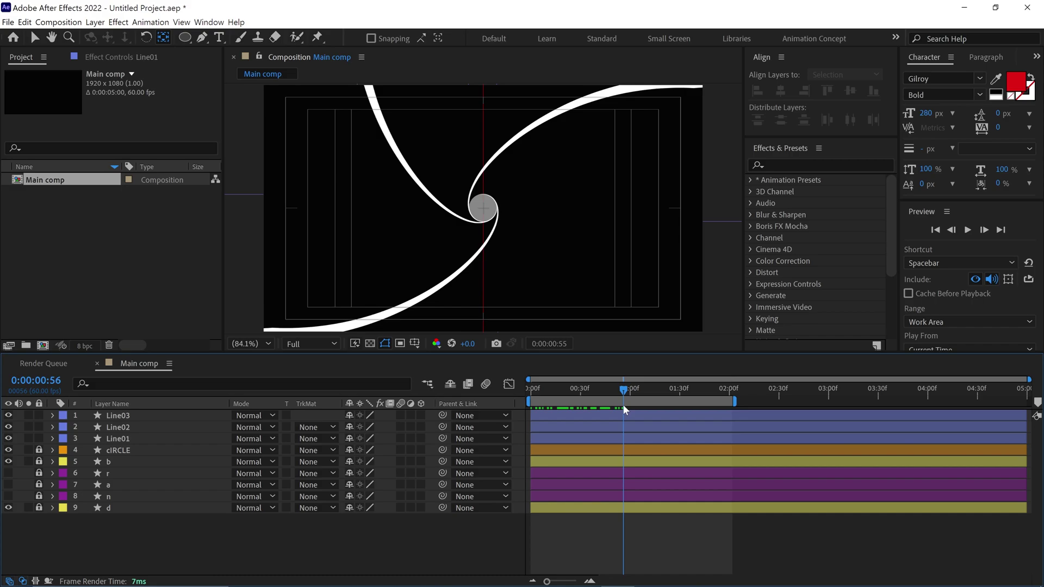
Set Line03's rotation to 208°, preview the lines from the start of the composition, and collapse the layer
{"action": "left_click", "coordinate": [144, 416]}
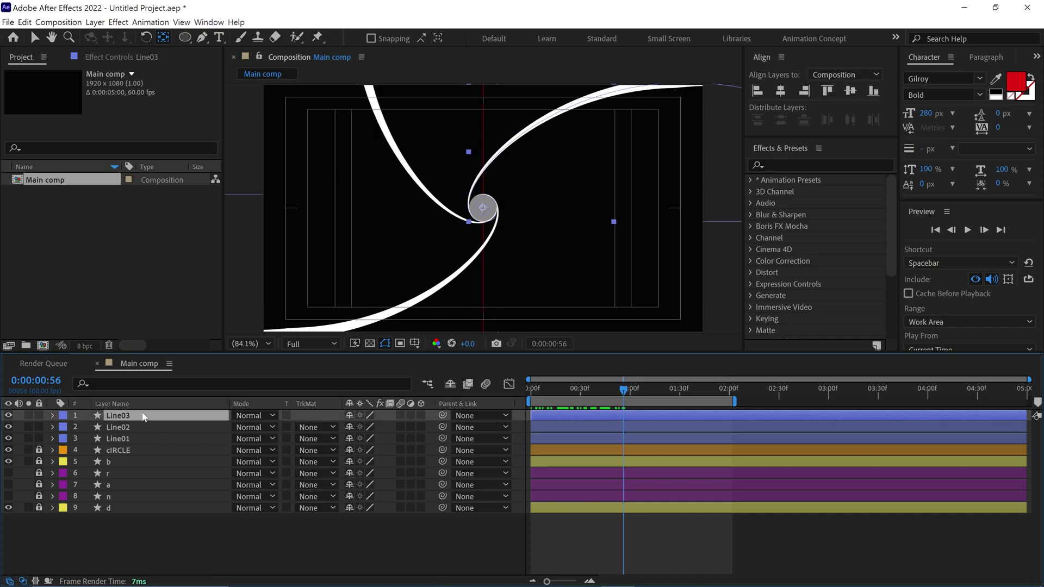
{"action": "key", "text": "r"}
{"action": "left_click_drag", "start_coordinate": [375, 429], "coordinate": [390, 429]}
{"action": "key", "text": "Home"}
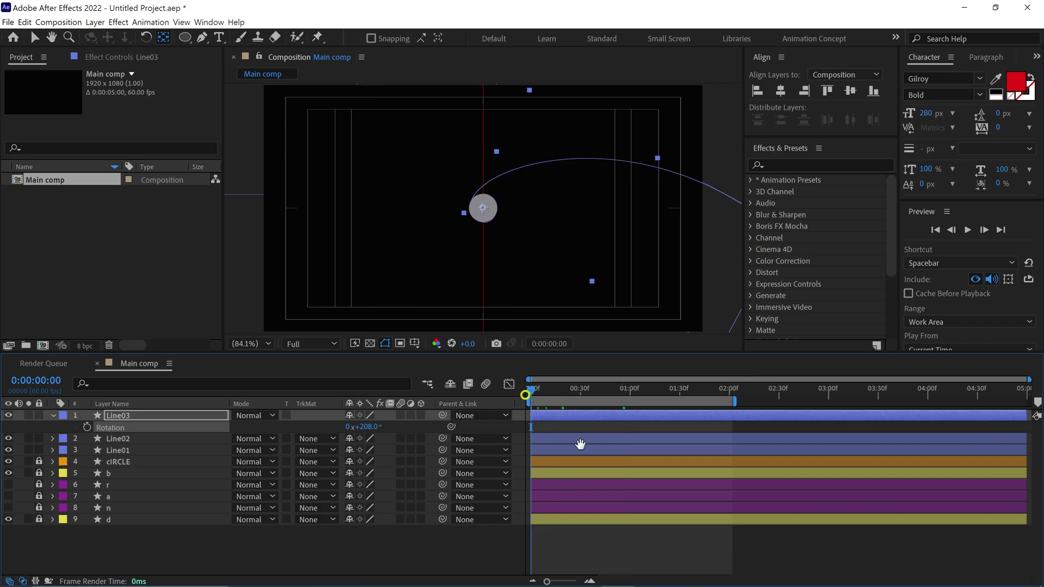
{"action": "key", "text": "space"}
{"action": "key", "text": "space"}
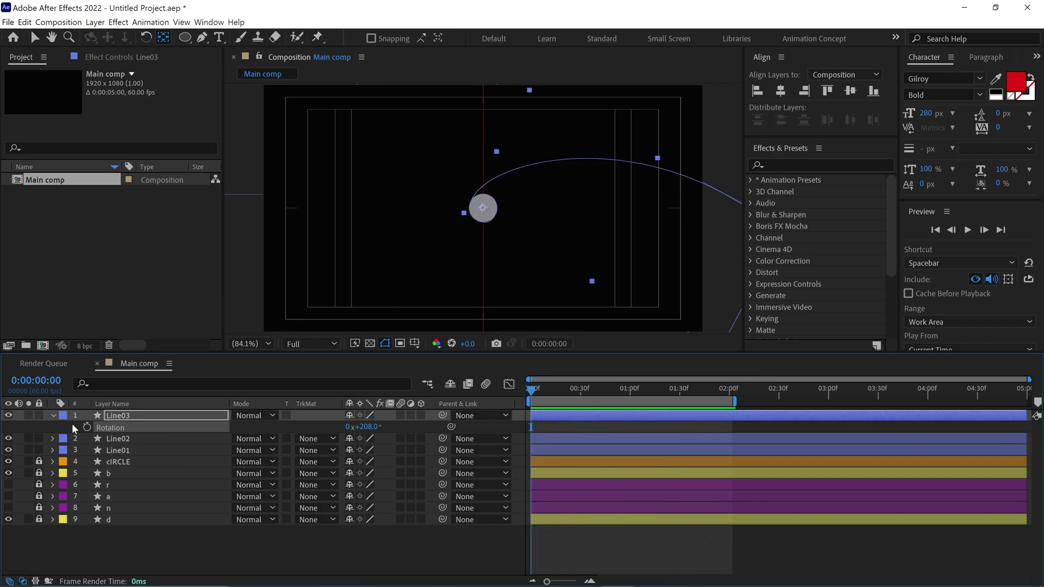
{"action": "left_click", "coordinate": [52, 415]}
Add a null object to the composition and name it Line Controller
{"action": "right_click", "coordinate": [121, 522]}
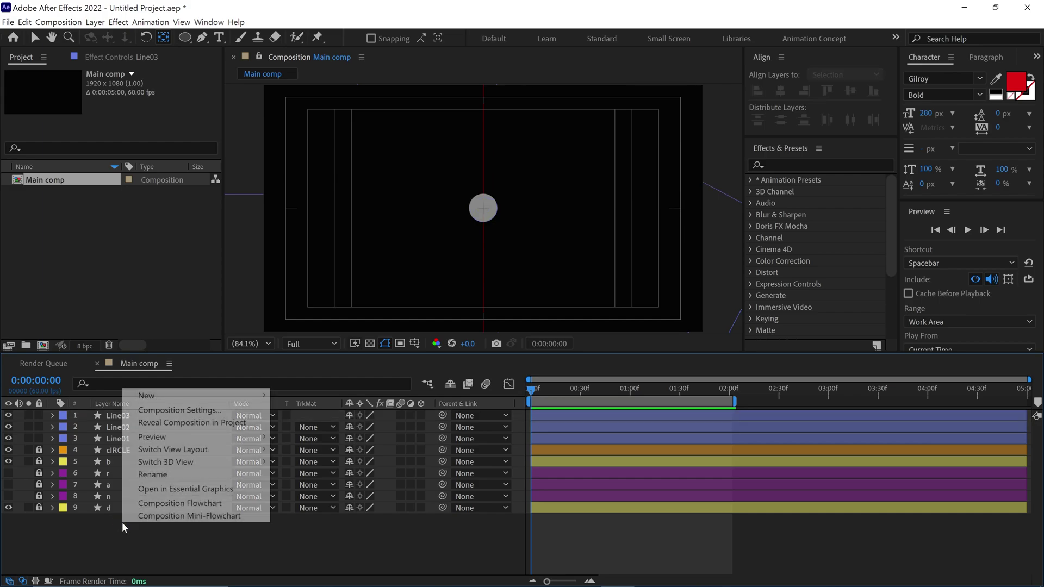
{"action": "mouse_move", "coordinate": [152, 396]}
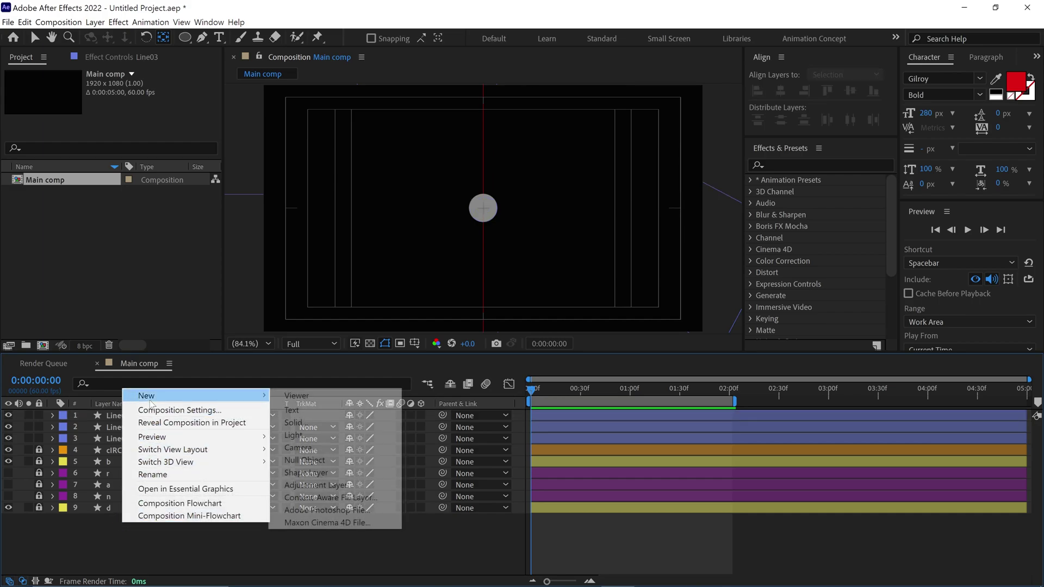
{"action": "left_click", "coordinate": [302, 460]}
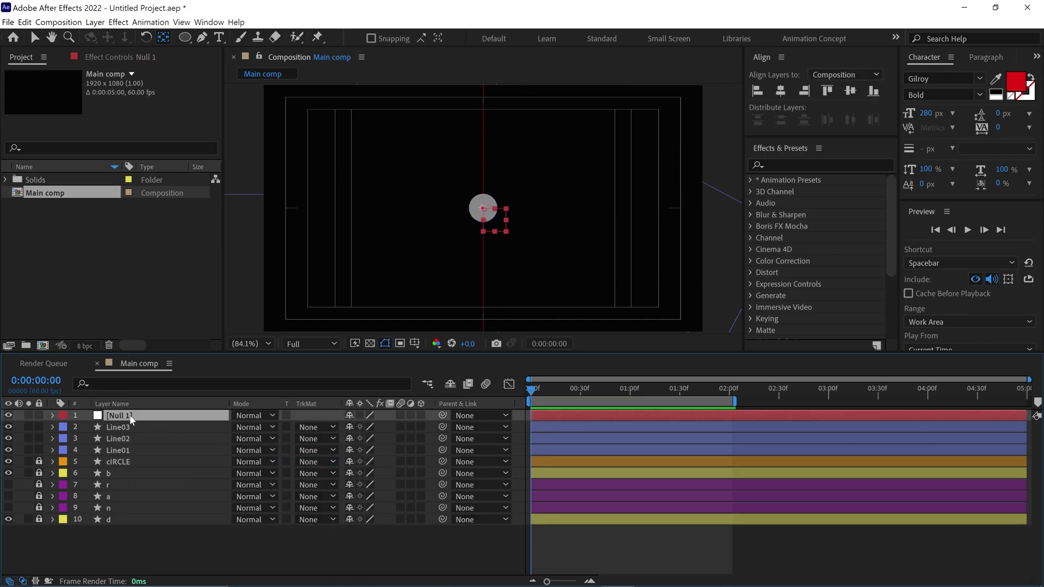
{"action": "key", "text": "Return"}
{"action": "type", "text": "Line Controller"}
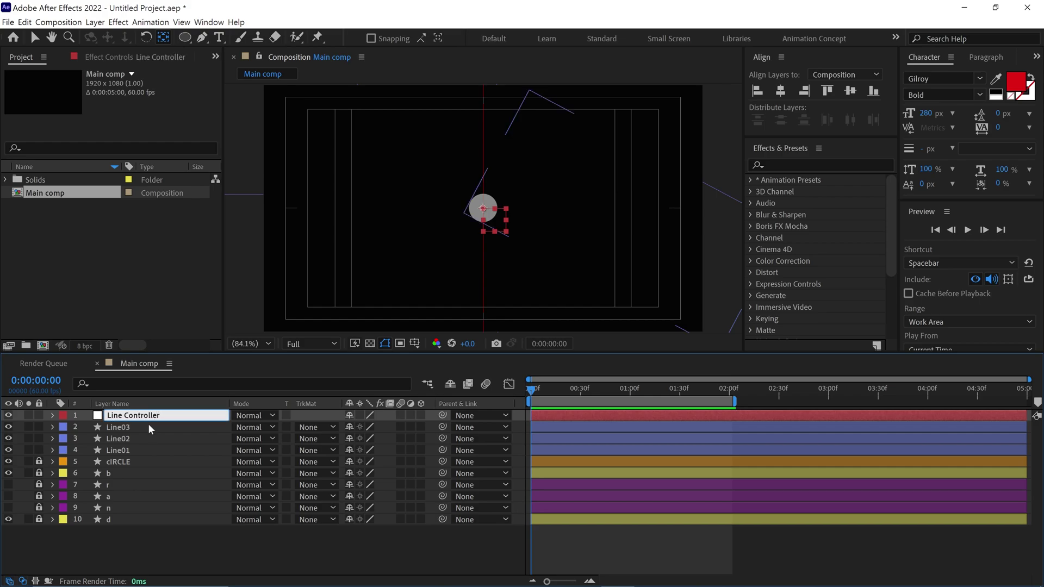
{"action": "key", "text": "Return"}
Parent the Line01, Line02 and Line03 layers to the Line Controller null
{"action": "left_click", "coordinate": [148, 424]}
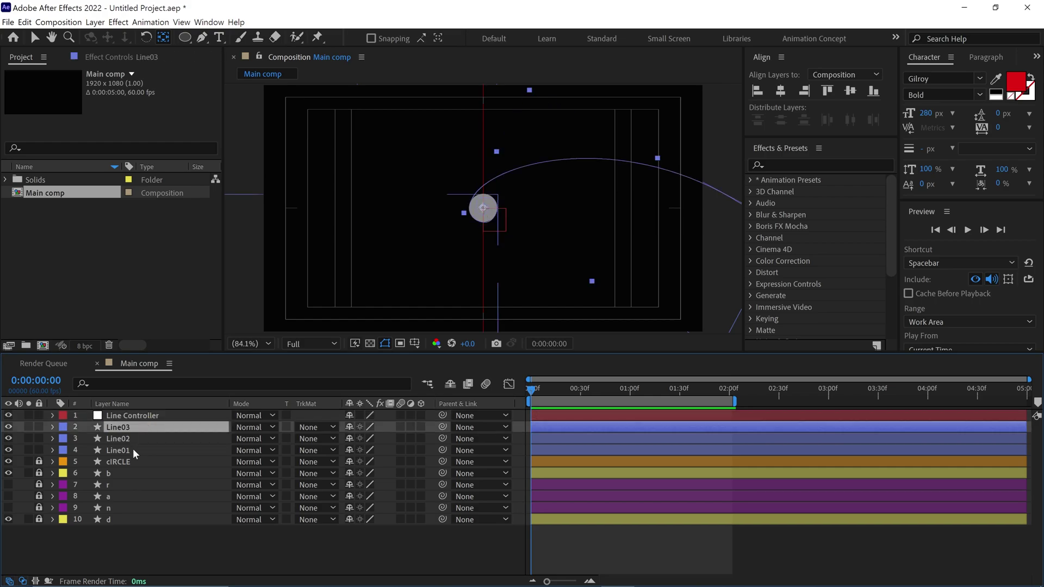
{"action": "left_click", "coordinate": [133, 449], "text": "shift"}
{"action": "left_click_drag", "start_coordinate": [442, 427], "coordinate": [163, 416]}
Animate Line Controller's rotation from 90° at 0:00:00:00 to 0° at 0:00:01:30, and preview the motion
{"action": "left_click", "coordinate": [161, 415]}
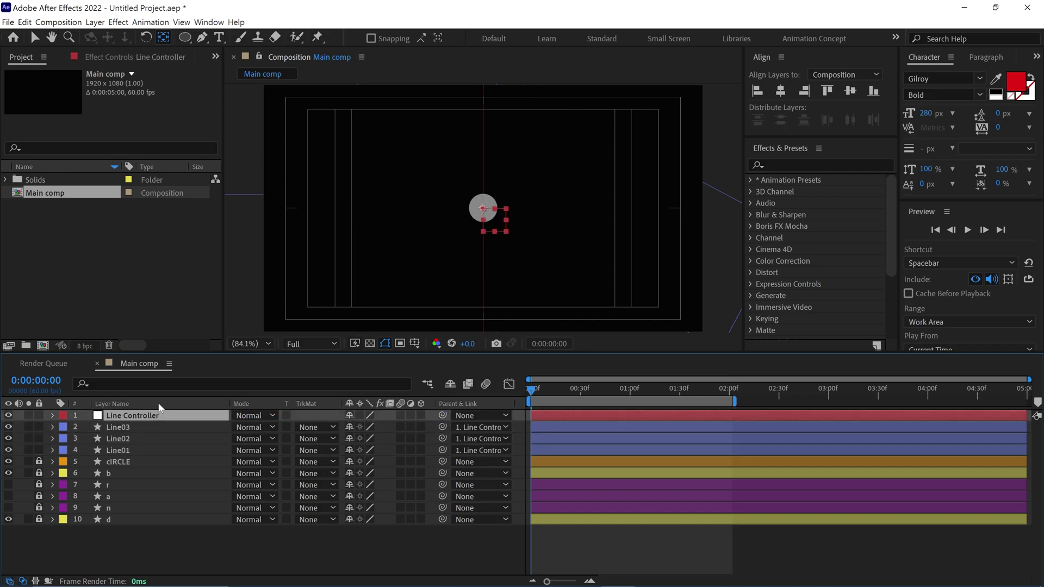
{"action": "key", "text": "r"}
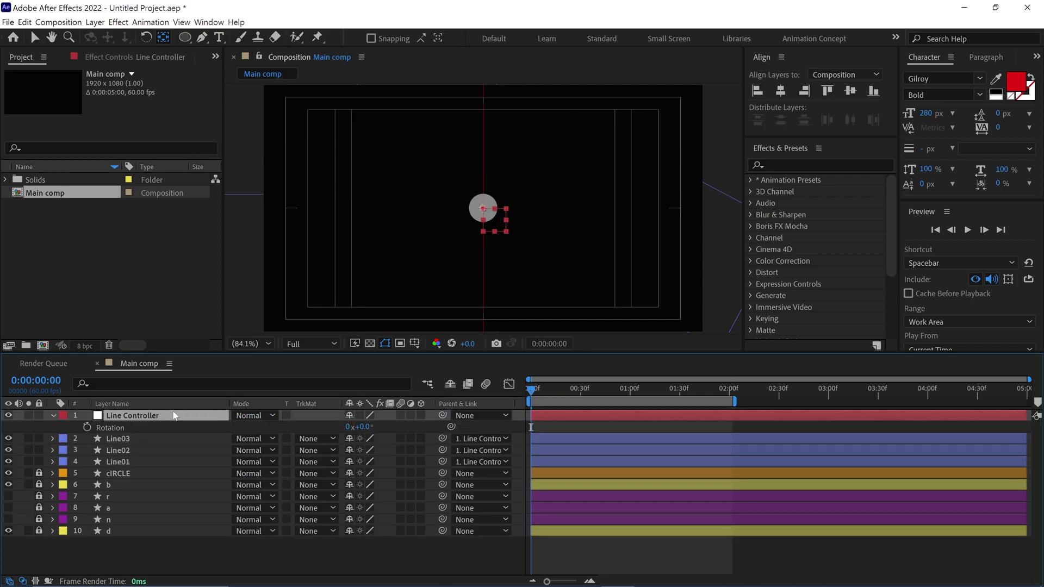
{"action": "left_click", "coordinate": [87, 428]}
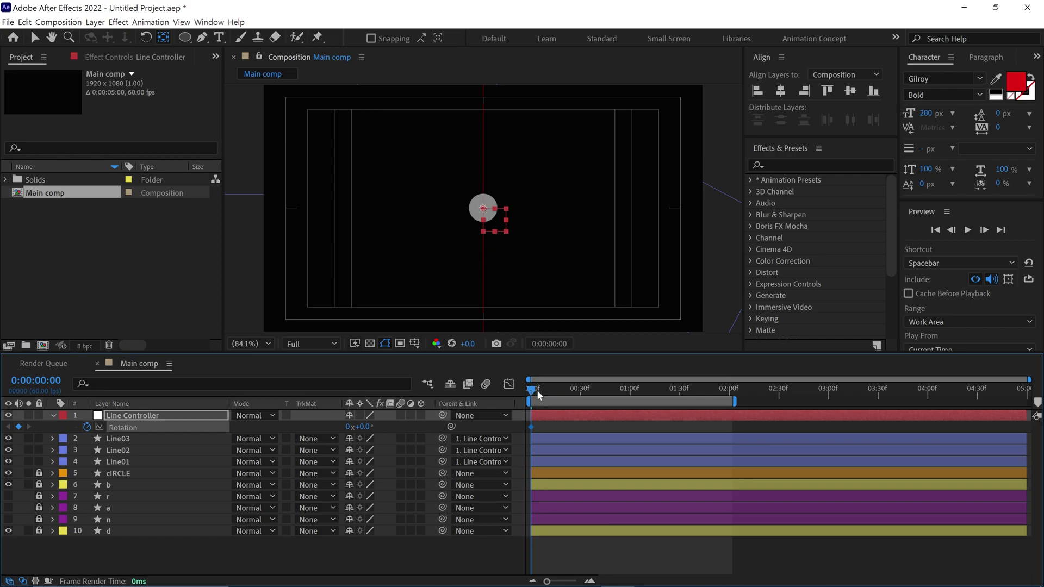
{"action": "left_click_drag", "start_coordinate": [536, 390], "coordinate": [680, 435]}
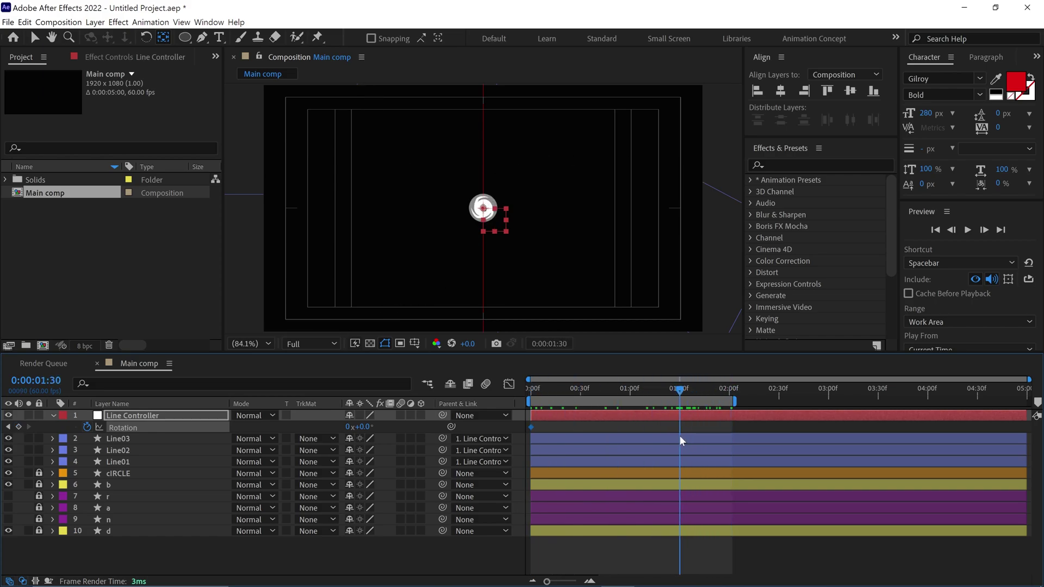
{"action": "left_click", "coordinate": [19, 426]}
{"action": "left_click_drag", "start_coordinate": [681, 390], "coordinate": [517, 394]}
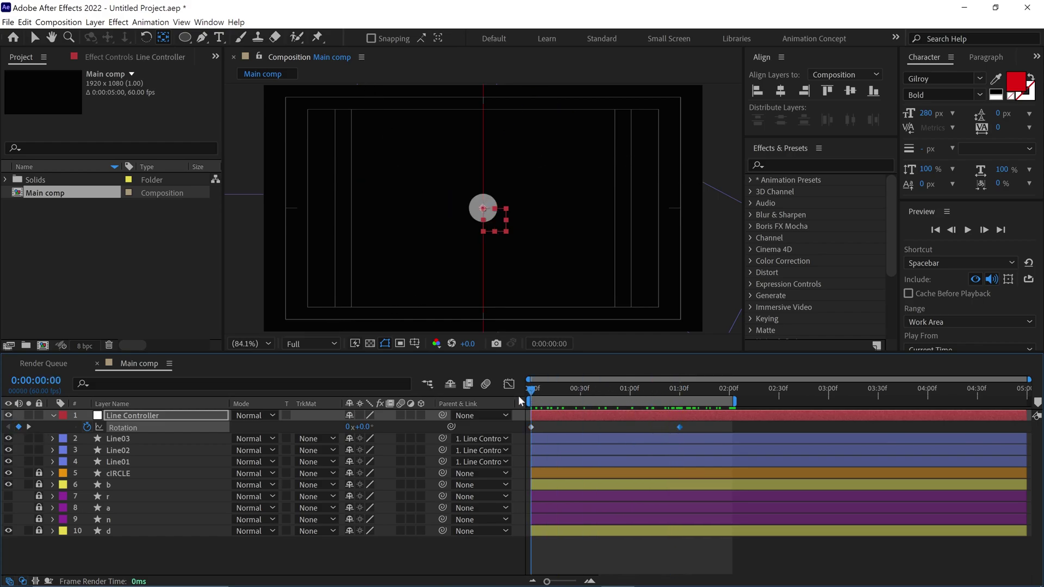
{"action": "left_click", "coordinate": [409, 427]}
{"action": "type", "text": "90"}
{"action": "key", "text": "Return"}
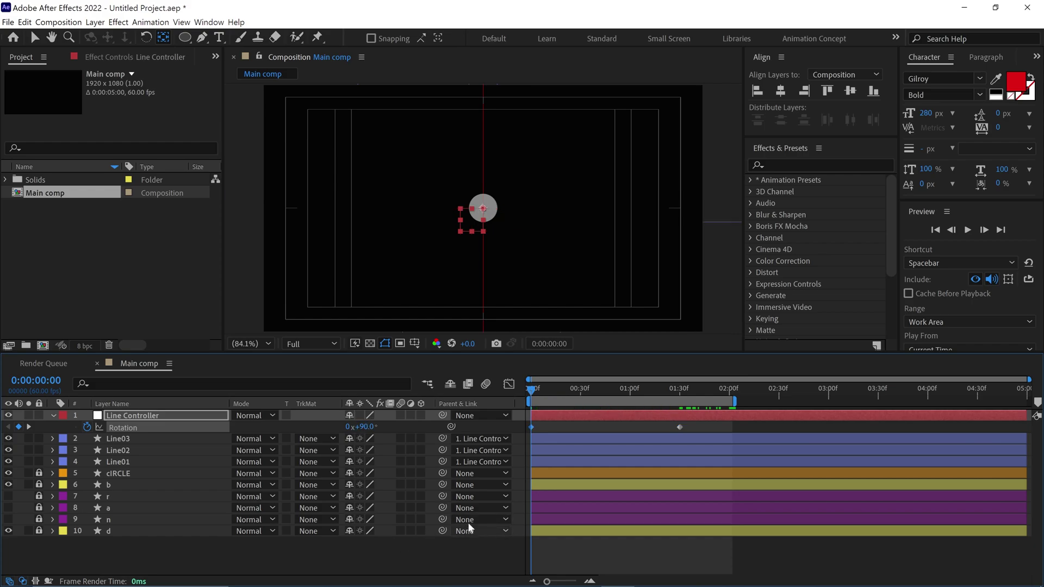
{"action": "key", "text": "space"}
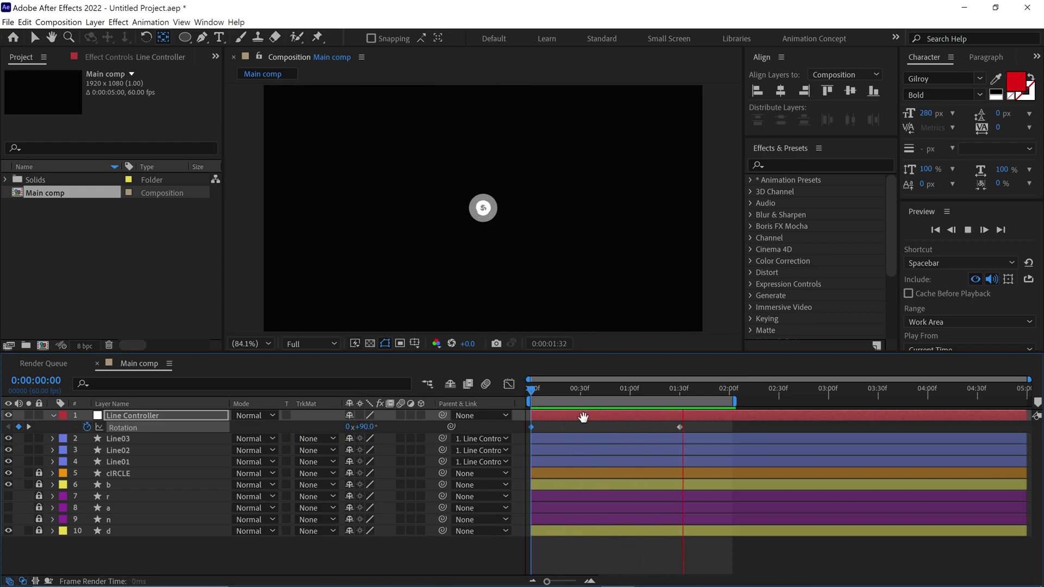
{"action": "key", "text": "space"}
Apply Easy Ease to both Line Controller rotation keyframes and stretch the end keyframe's speed influence back to about 0:00:00:53
{"action": "left_click_drag", "start_coordinate": [535, 393], "coordinate": [612, 393]}
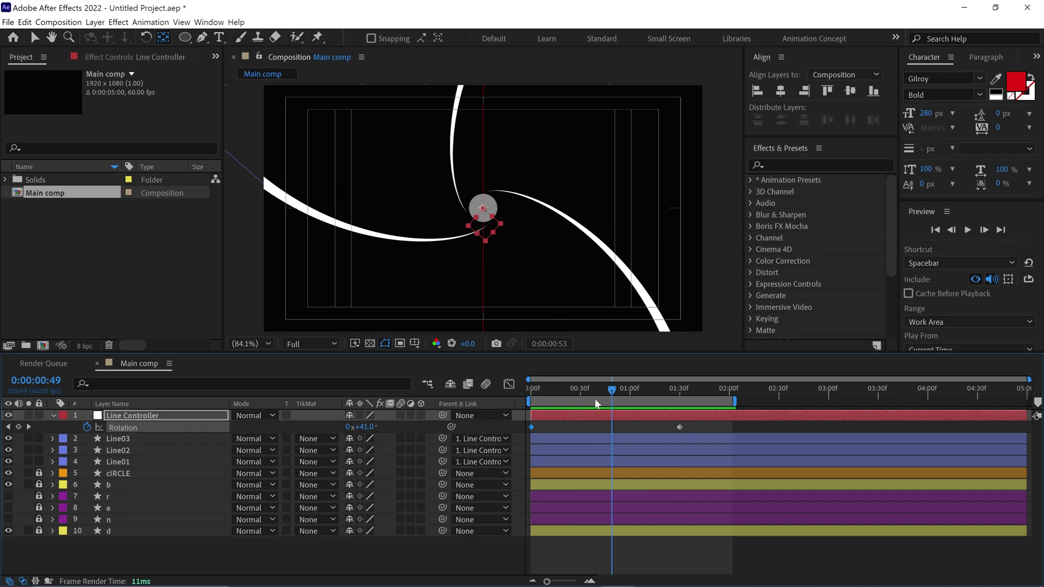
{"action": "left_click_drag", "start_coordinate": [699, 425], "coordinate": [510, 433]}
{"action": "key", "text": "F9"}
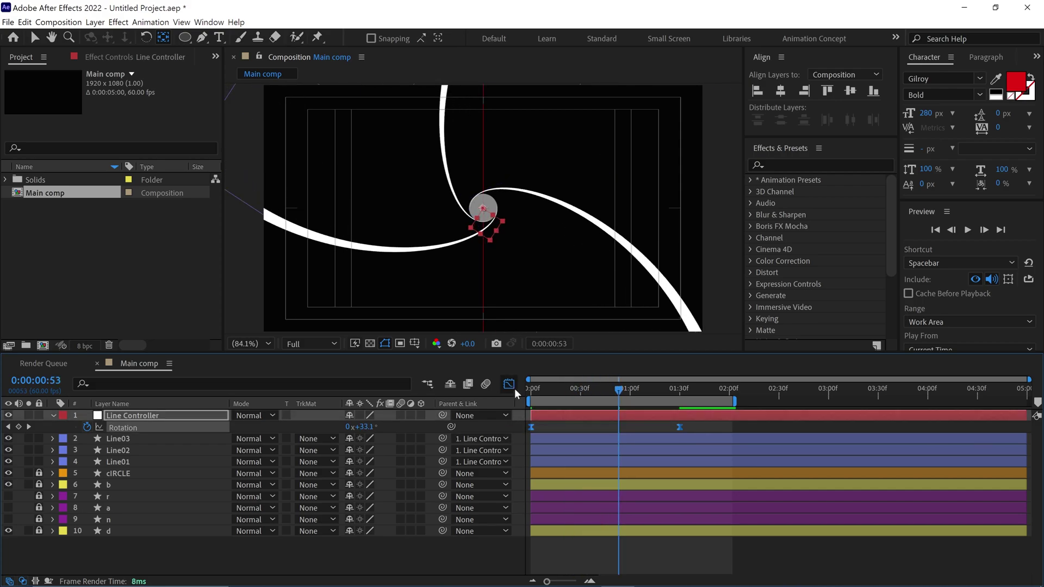
{"action": "left_click", "coordinate": [509, 384]}
{"action": "left_click", "coordinate": [669, 427]}
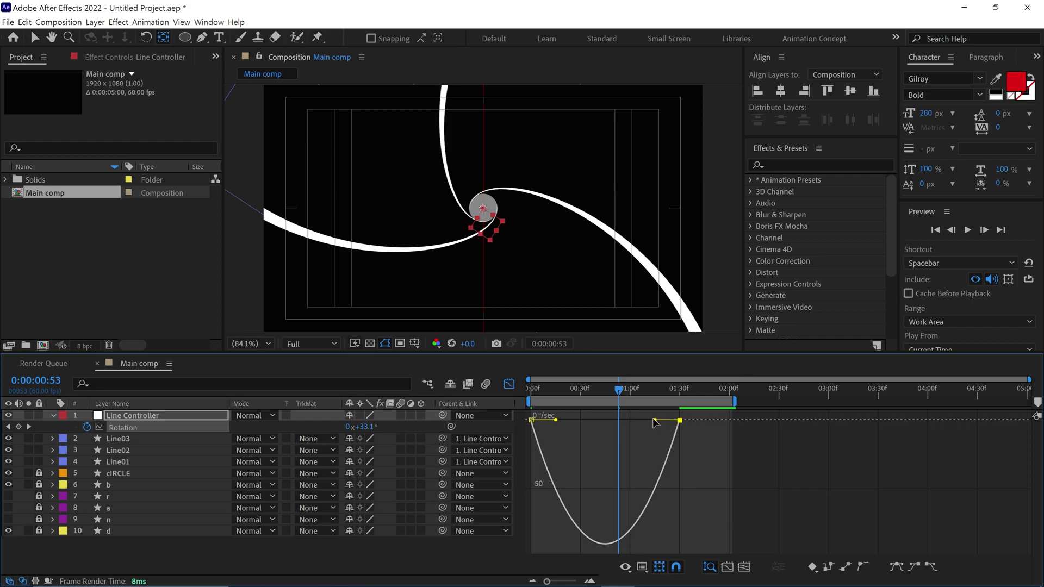
{"action": "left_click_drag", "start_coordinate": [655, 420], "coordinate": [618, 422]}
Preview the eased rotation from the start, set Line Controller's first rotation keyframe to 70°, and scrub to about 0:00:00:53
{"action": "left_click_drag", "start_coordinate": [609, 390], "coordinate": [534, 396]}
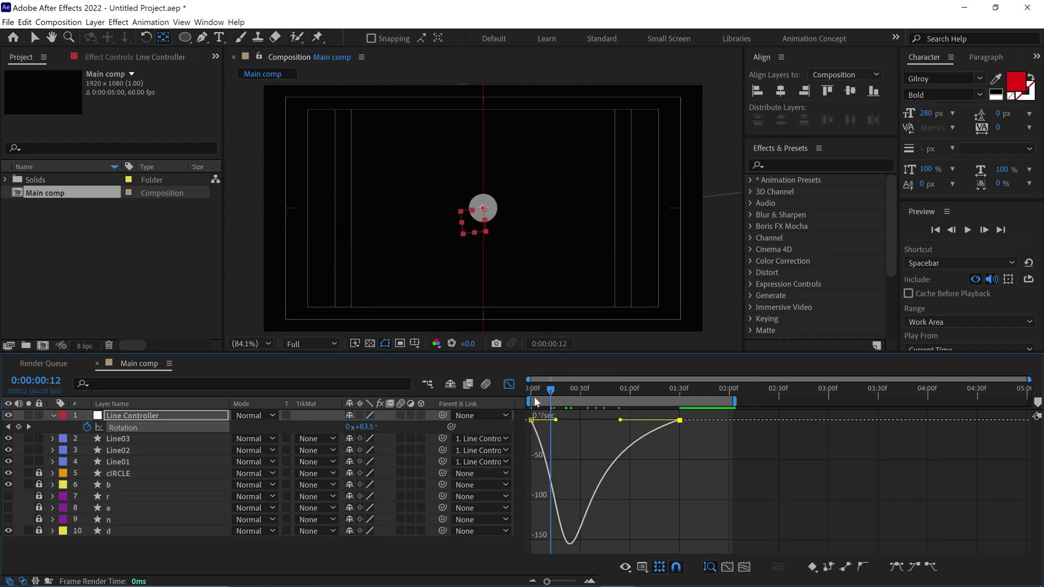
{"action": "key", "text": "space"}
{"action": "key", "text": "space"}
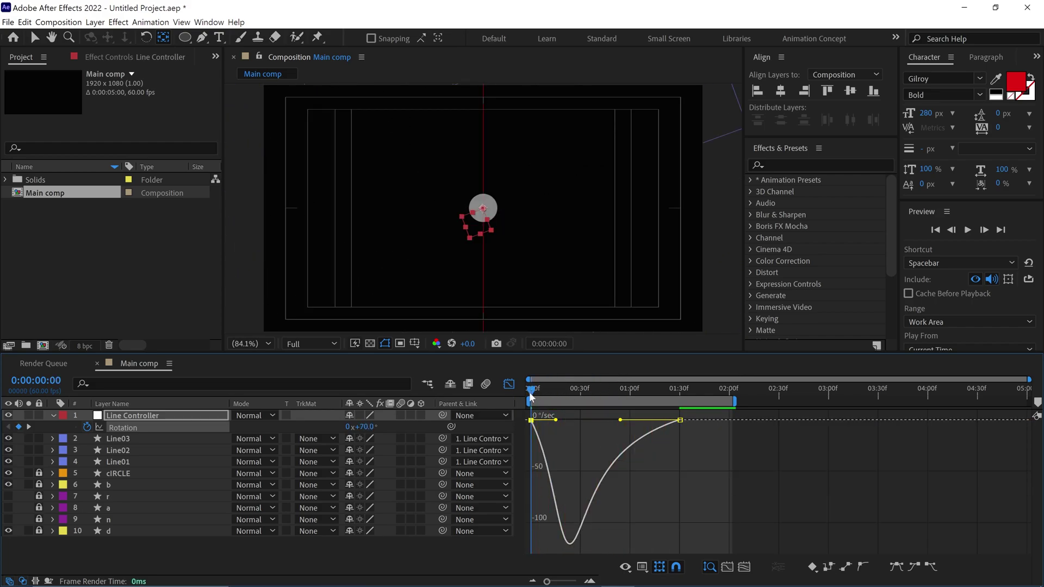
{"action": "left_click_drag", "start_coordinate": [540, 391], "coordinate": [614, 397]}
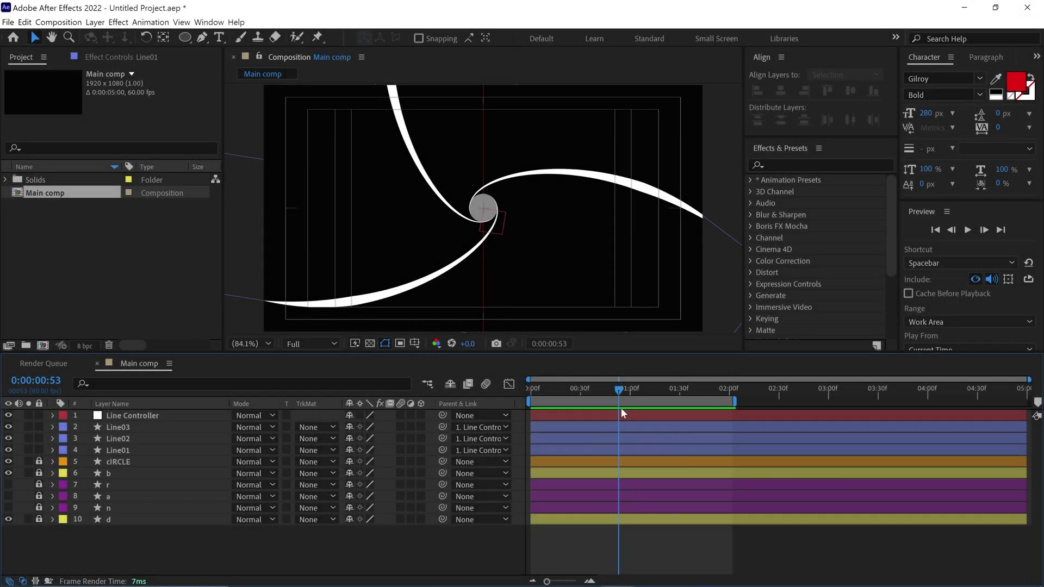
At 0:00:00:58, unlock the cIRCLE layer and draw an elliptical mask on it from the centre, covering the whole circle
{"action": "left_click_drag", "start_coordinate": [620, 390], "coordinate": [628, 392]}
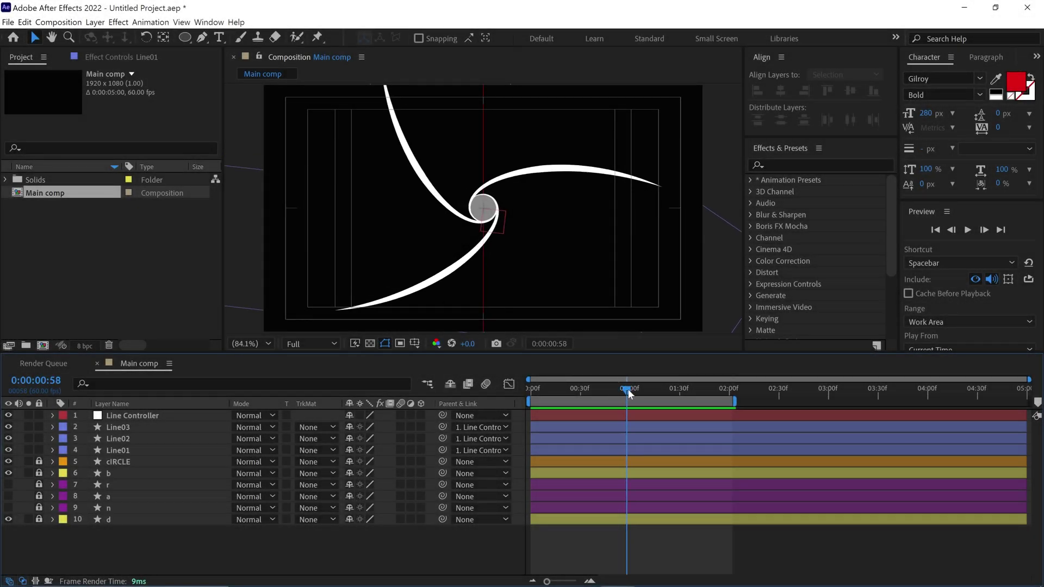
{"action": "left_click", "coordinate": [38, 461]}
{"action": "left_click", "coordinate": [70, 463]}
{"action": "scroll", "coordinate": [483, 208], "scroll_direction": "up", "scroll_amount": 5}
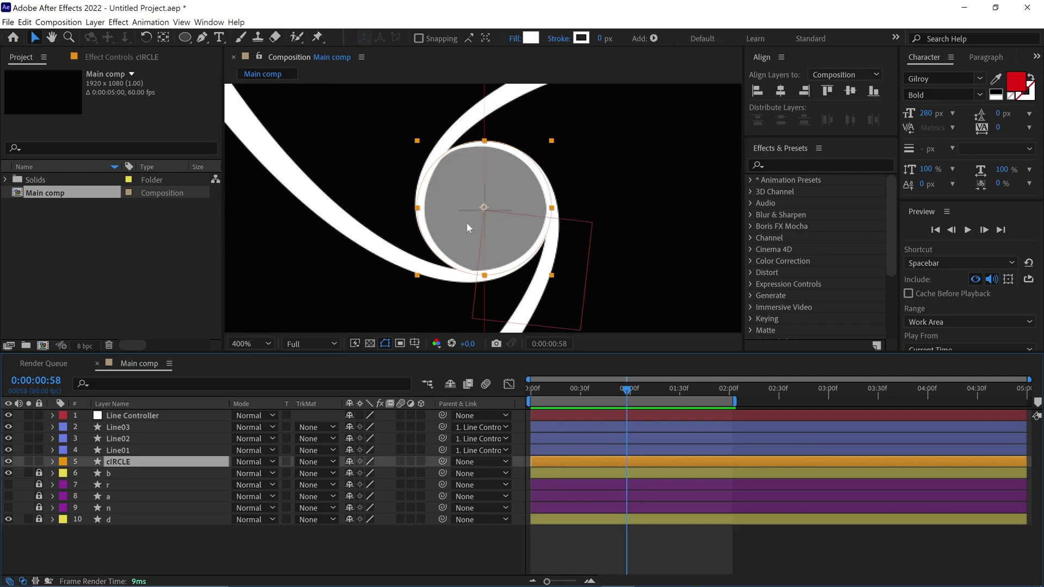
{"action": "left_click", "coordinate": [185, 38]}
{"action": "mouse_move", "coordinate": [184, 39]}
{"action": "left_mouse_down"}
{"action": "mouse_move", "coordinate": [241, 48]}
{"action": "mouse_move", "coordinate": [263, 84]}
{"action": "left_mouse_up"}
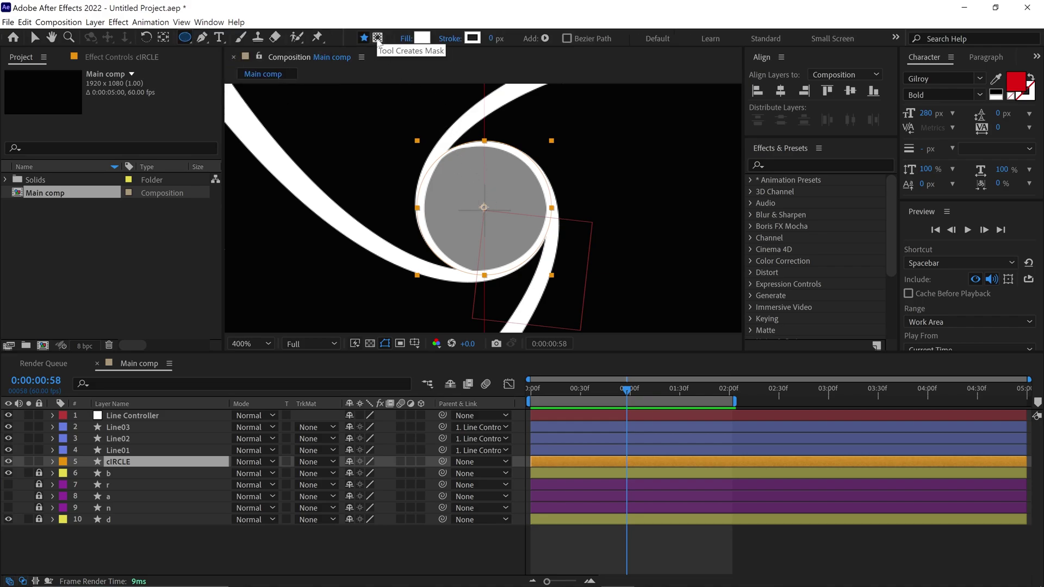
{"action": "left_click", "coordinate": [378, 38]}
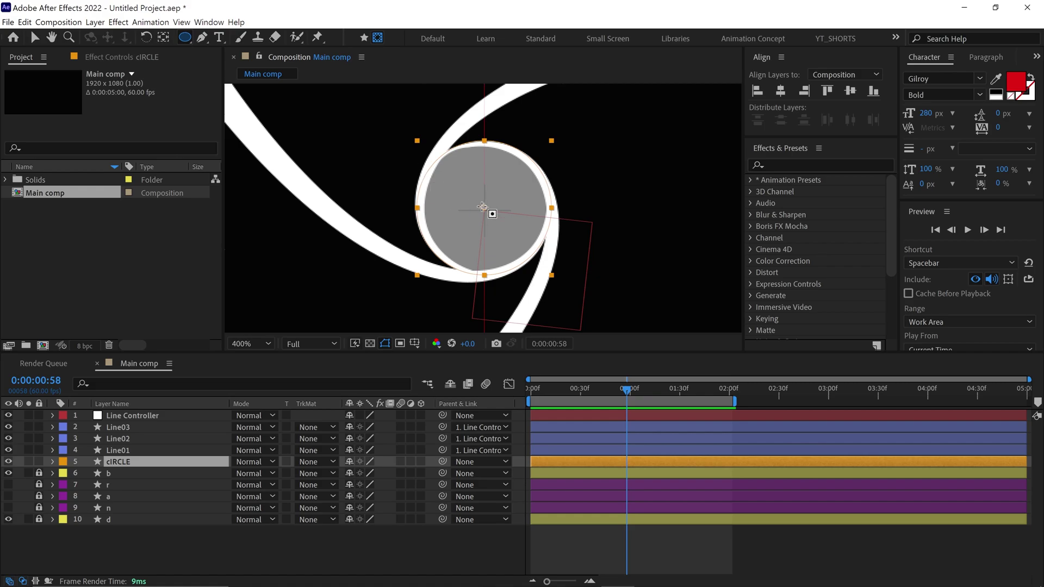
{"action": "left_click_drag", "start_coordinate": [483, 209], "coordinate": [544, 278]}
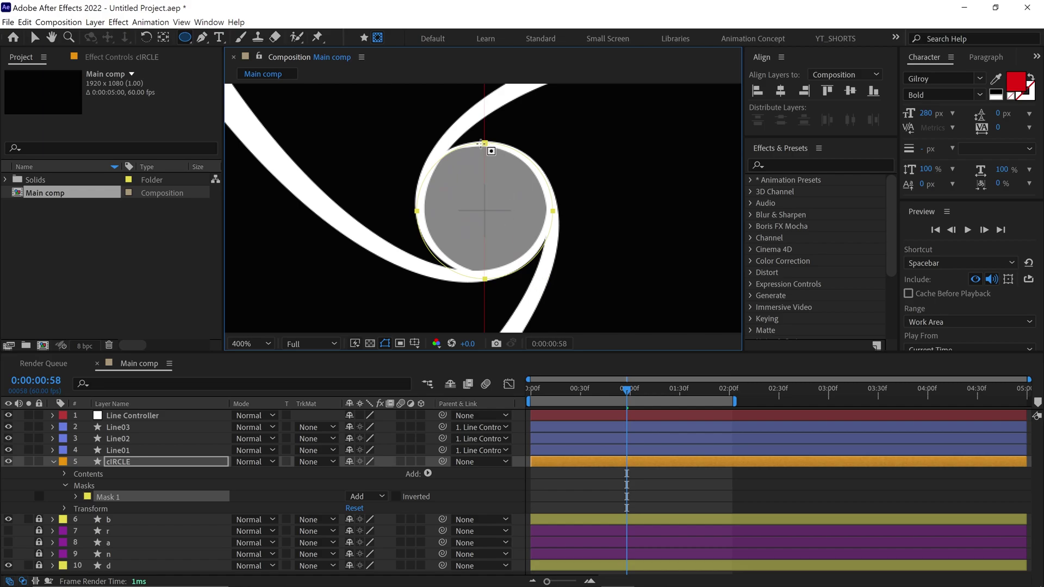
Keyframe the cIRCLE layer's Mask Path at 0:00:00:58, and scale the mask down to a point at its centre at 0:00:01:30
{"action": "left_click", "coordinate": [75, 497]}
{"action": "left_click", "coordinate": [98, 508]}
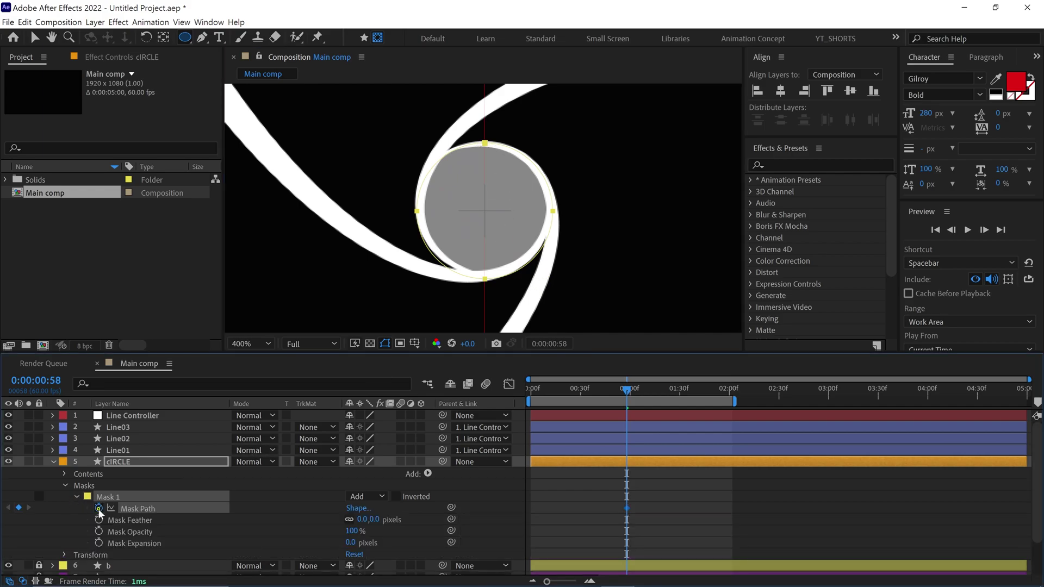
{"action": "key", "text": "u"}
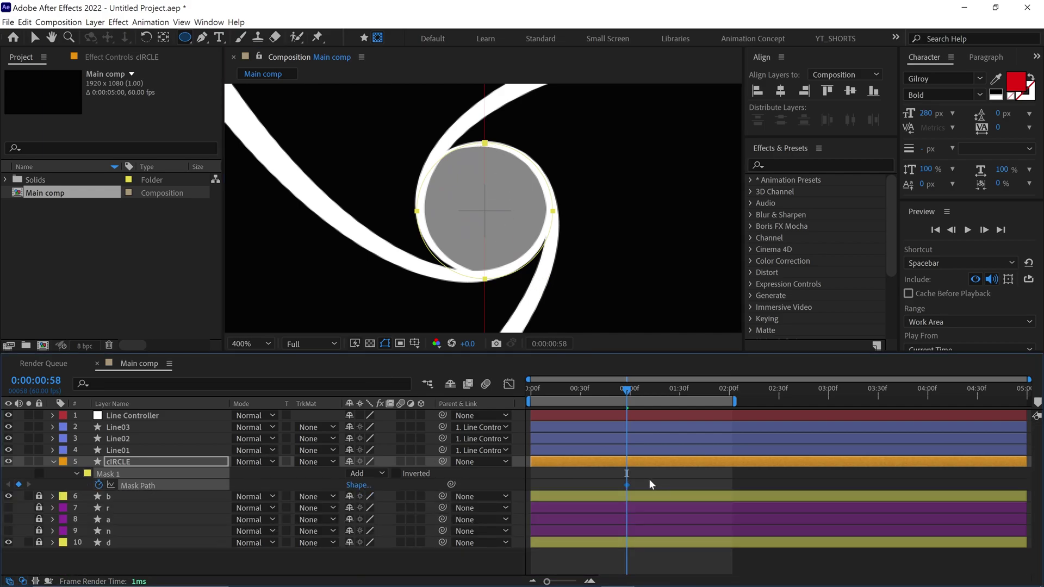
{"action": "key", "text": "v"}
{"action": "left_click_drag", "start_coordinate": [629, 390], "coordinate": [682, 411]}
{"action": "double_click", "coordinate": [554, 214]}
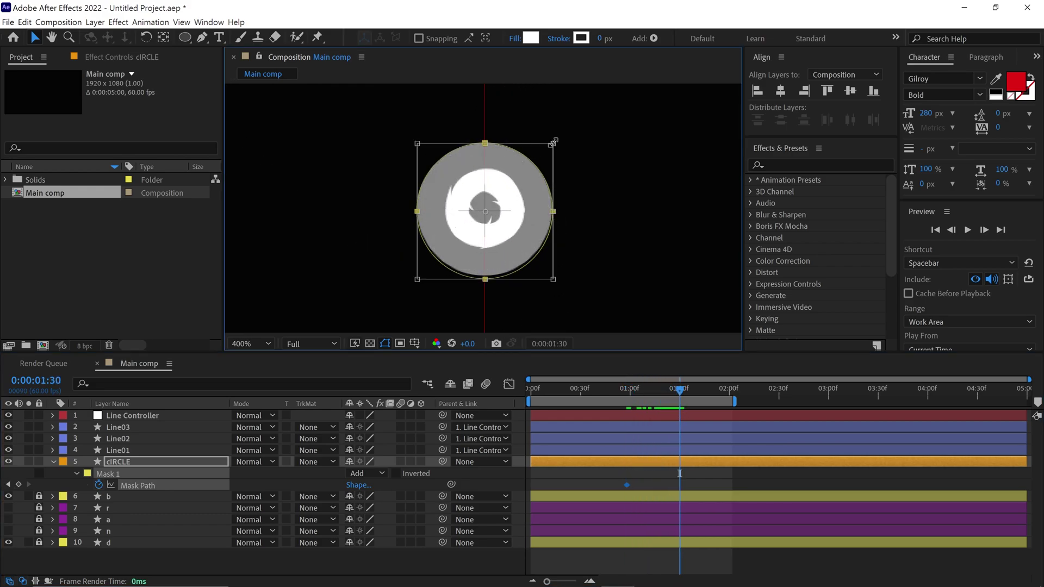
{"action": "left_click_drag", "start_coordinate": [554, 142], "coordinate": [490, 211]}
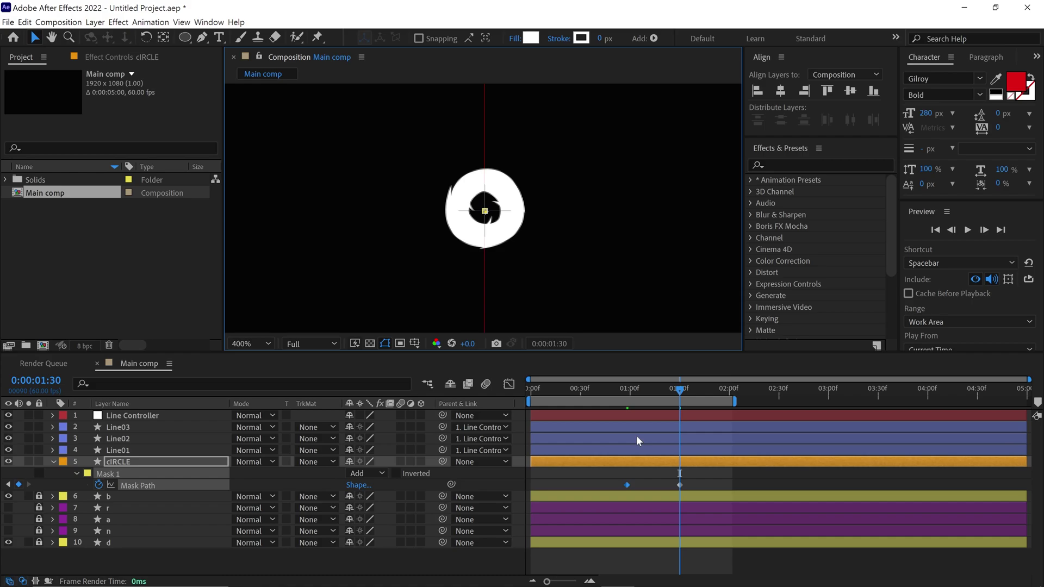
Set the cIRCLE layer's Mask 1 mode to Subtract and scrub through the mask animation to the 0:00:01:30 keyframe
{"action": "mouse_move", "coordinate": [671, 392]}
{"action": "left_mouse_down"}
{"action": "mouse_move", "coordinate": [611, 406]}
{"action": "mouse_move", "coordinate": [618, 414]}
{"action": "left_mouse_up"}
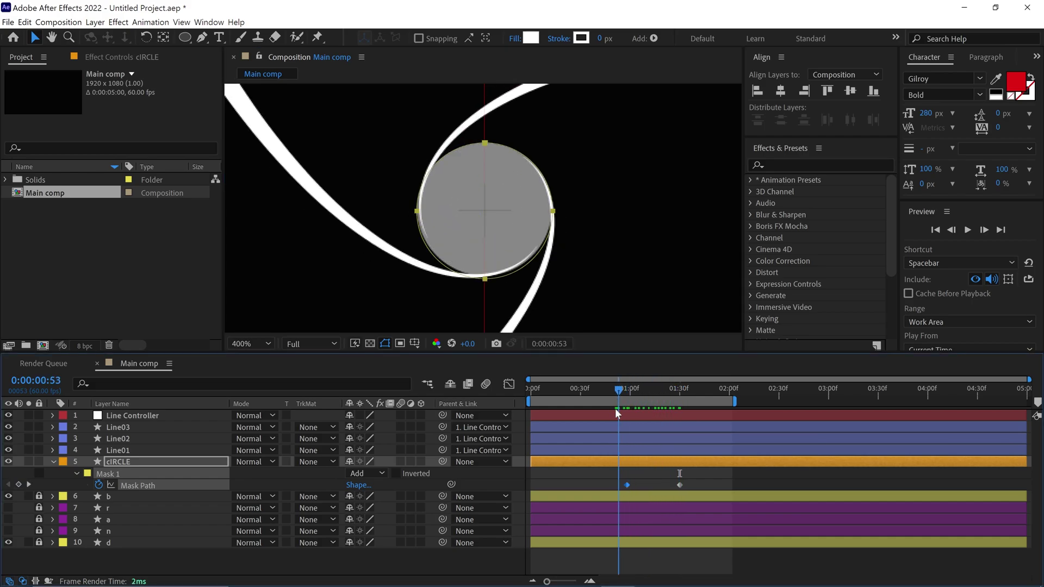
{"action": "left_click", "coordinate": [360, 474]}
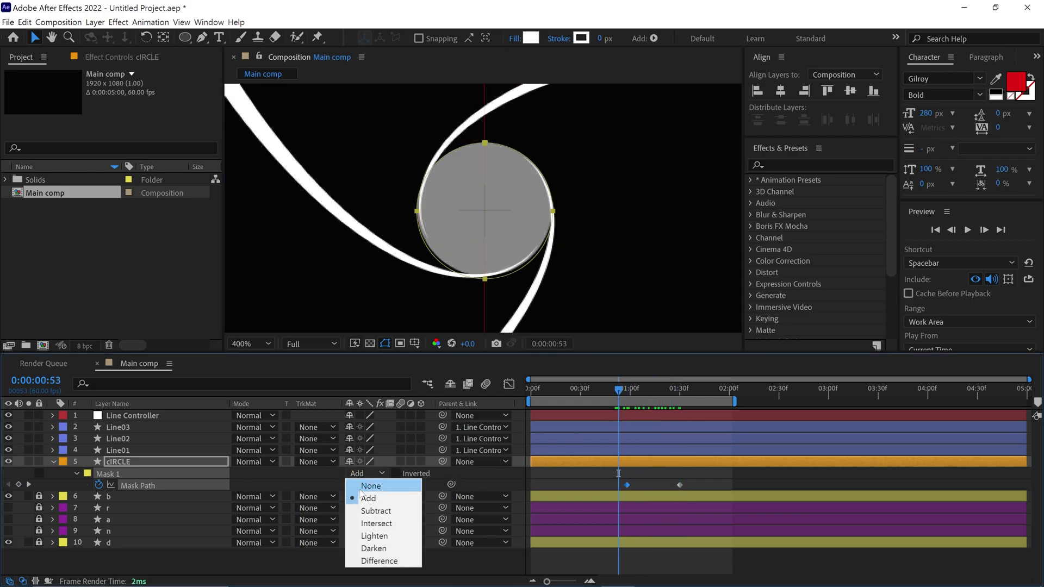
{"action": "left_click", "coordinate": [376, 511]}
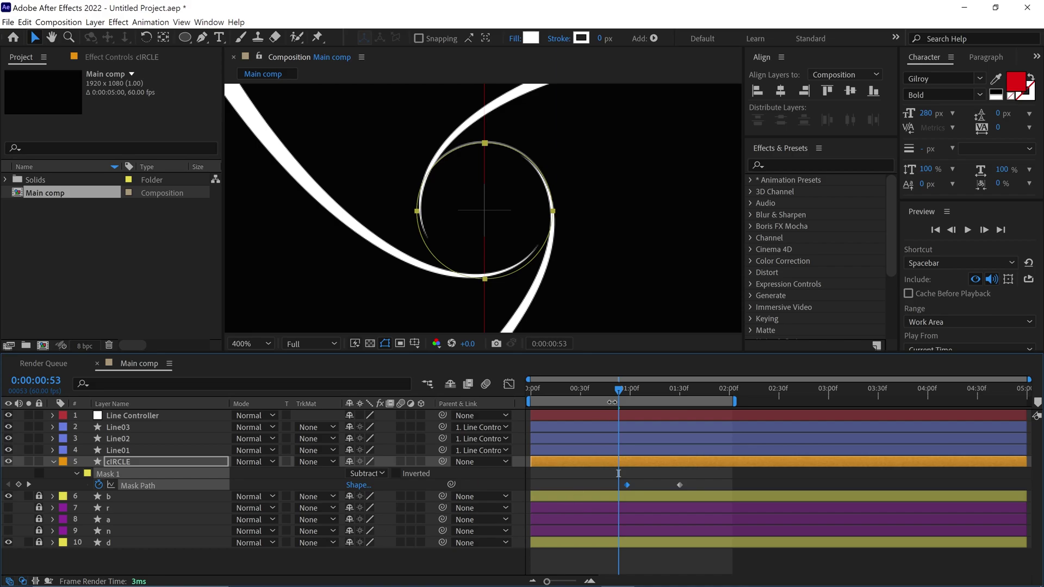
{"action": "left_click_drag", "start_coordinate": [622, 391], "coordinate": [670, 452]}
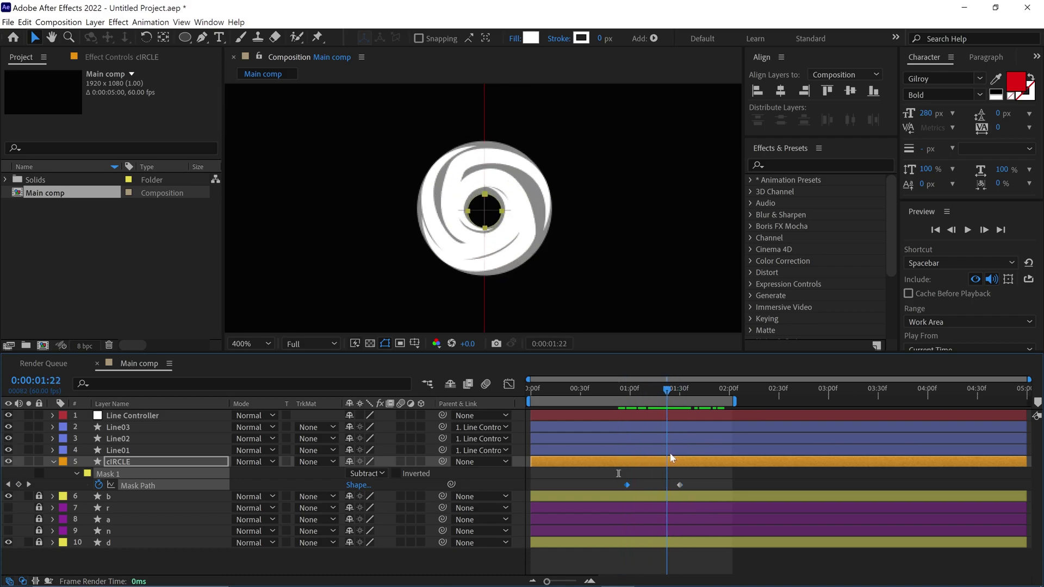
{"action": "key", "text": "k"}
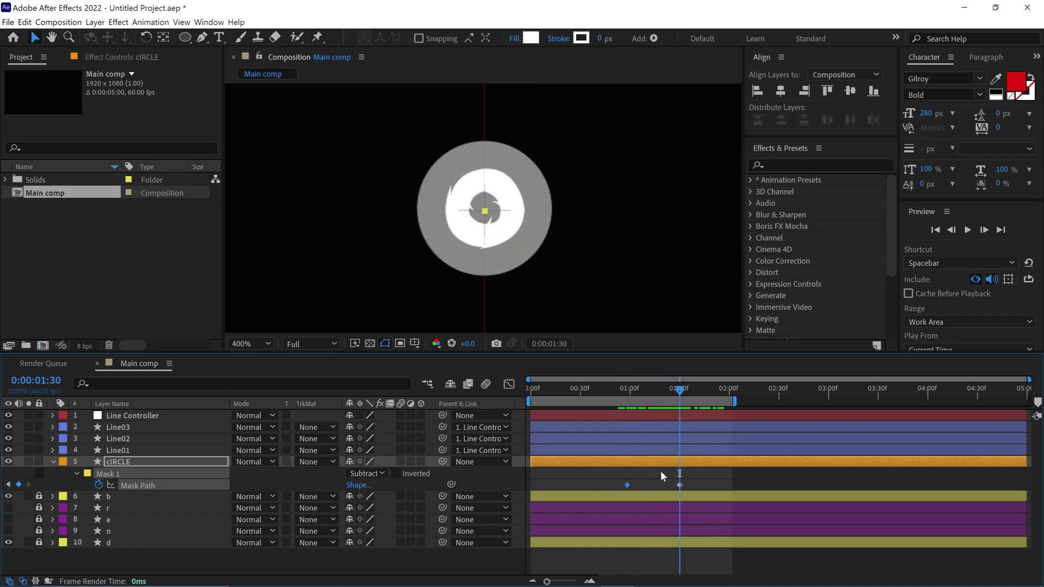
Apply Easy Ease to the cIRCLE layer's Mask Path keyframe at 0:00:00:58, and set the layer's Opacity to 100%
{"action": "right_click", "coordinate": [627, 485]}
{"action": "mouse_move", "coordinate": [675, 479]}
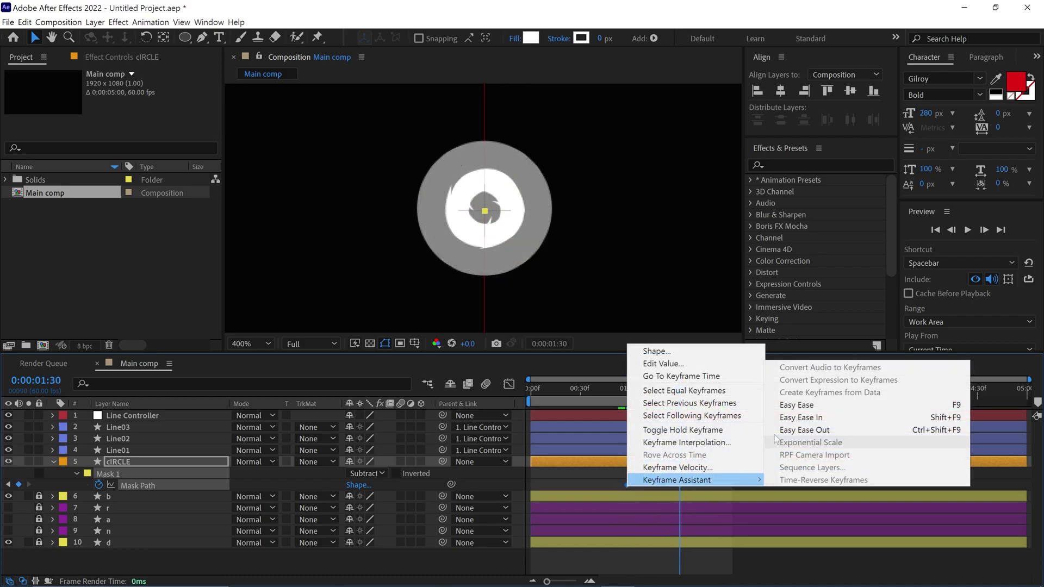
{"action": "left_click", "coordinate": [797, 406]}
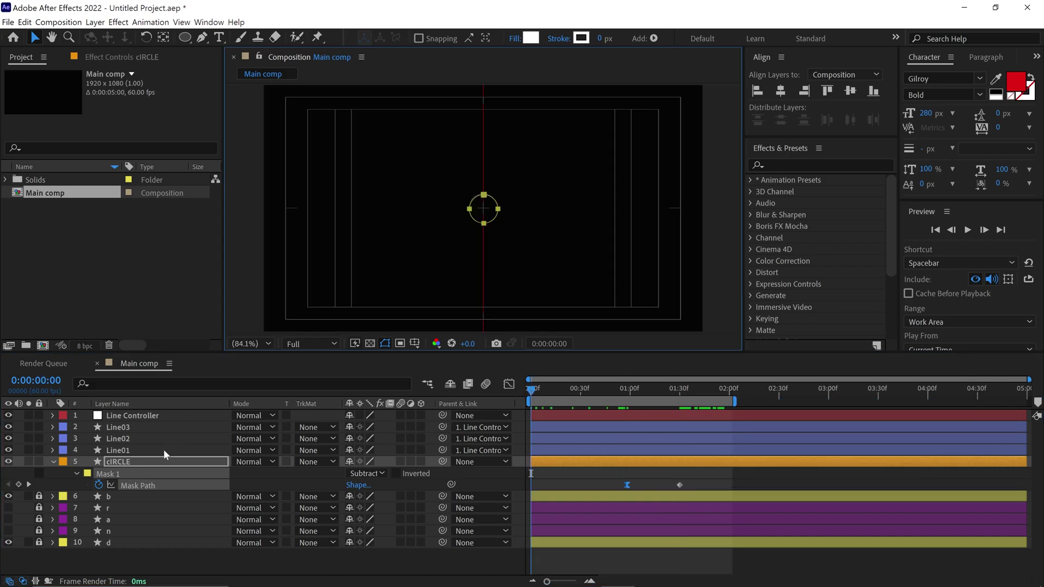
{"action": "key", "text": "t"}
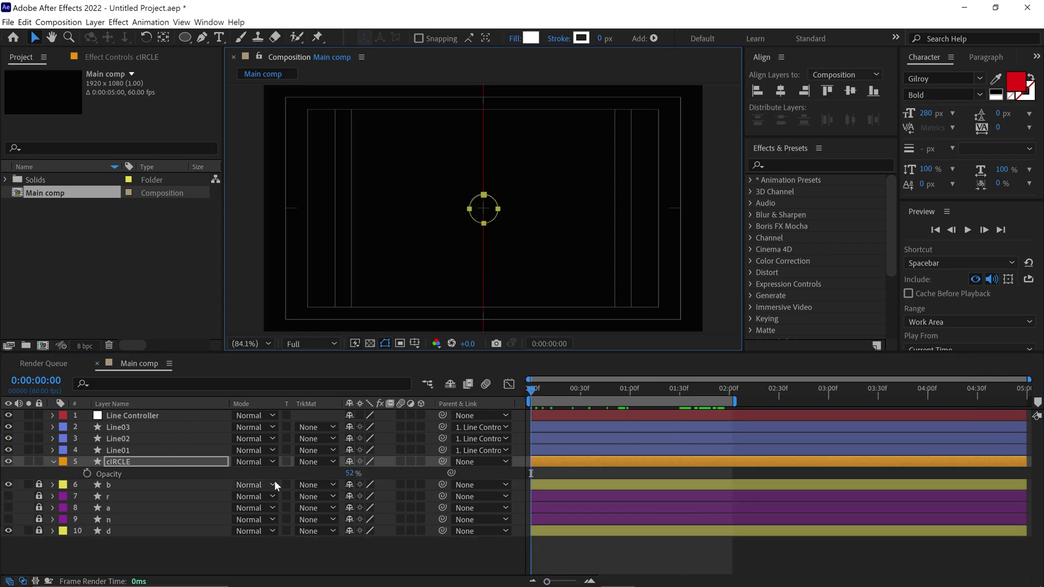
{"action": "left_click_drag", "start_coordinate": [351, 474], "coordinate": [384, 475]}
{"action": "key", "text": "space"}
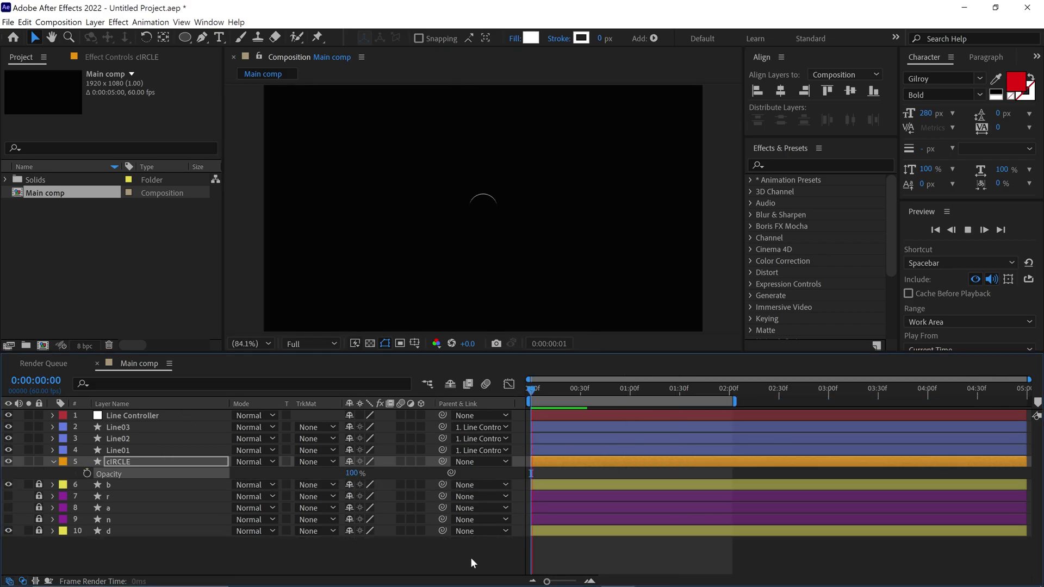
{"action": "key", "text": "space"}
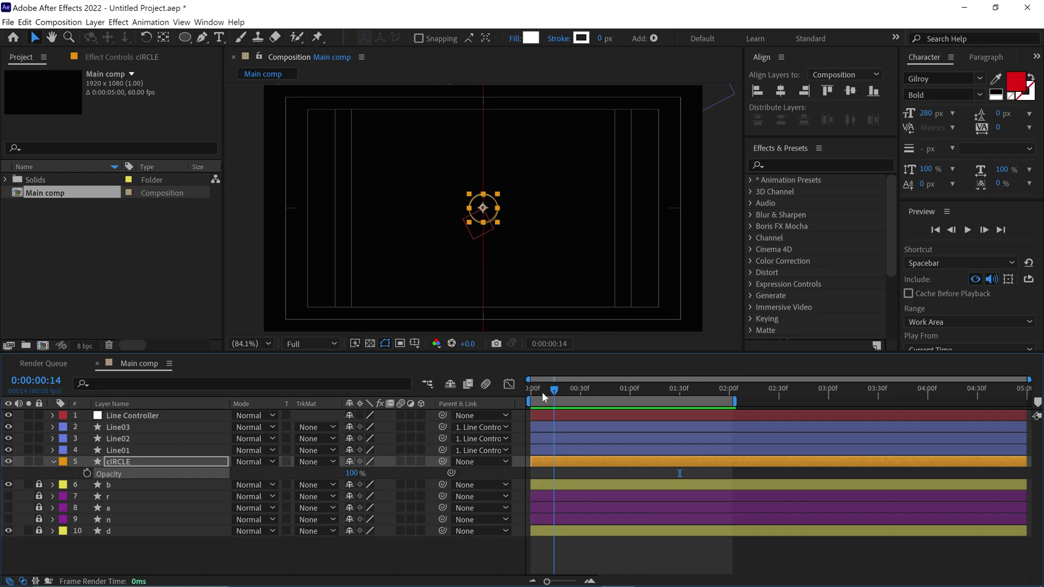
Open the cIRCLE layer's Mask 1 path for free transform at 0:00:00:58, and preview the animation from the start
{"action": "key", "text": "period"}
{"action": "key", "text": "period"}
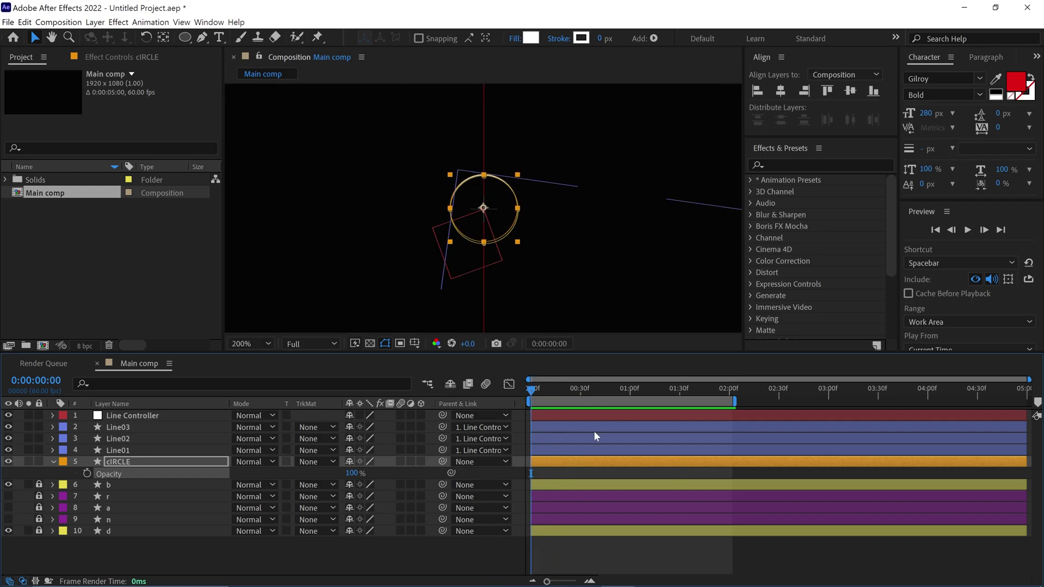
{"action": "key", "text": "m"}
{"action": "key", "text": "k"}
{"action": "key", "text": "period"}
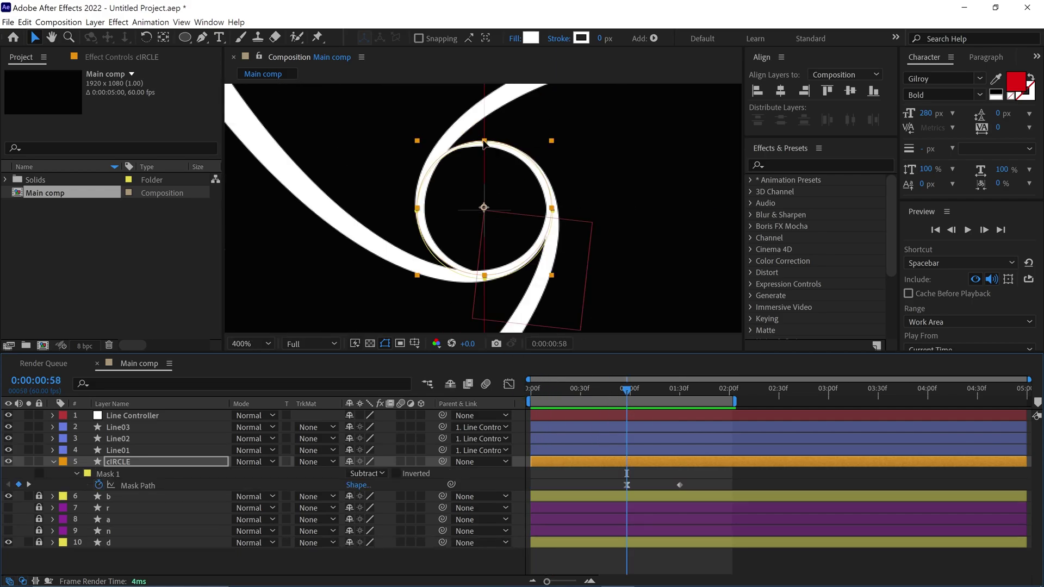
{"action": "left_click", "coordinate": [143, 473]}
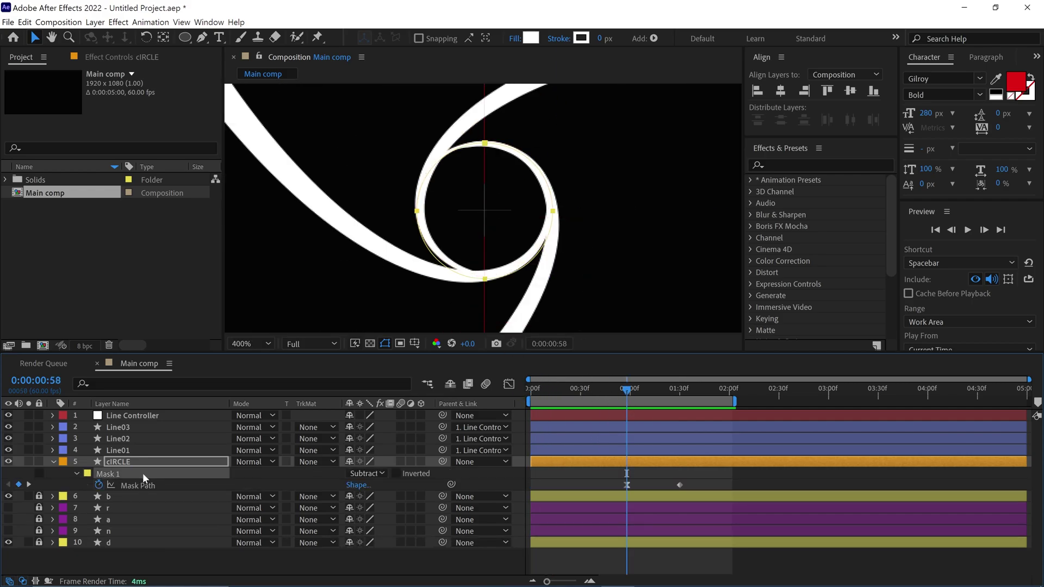
{"action": "double_click", "coordinate": [533, 237]}
{"action": "key", "text": "shift+slash"}
{"action": "key", "text": "Home"}
{"action": "key", "text": "space"}
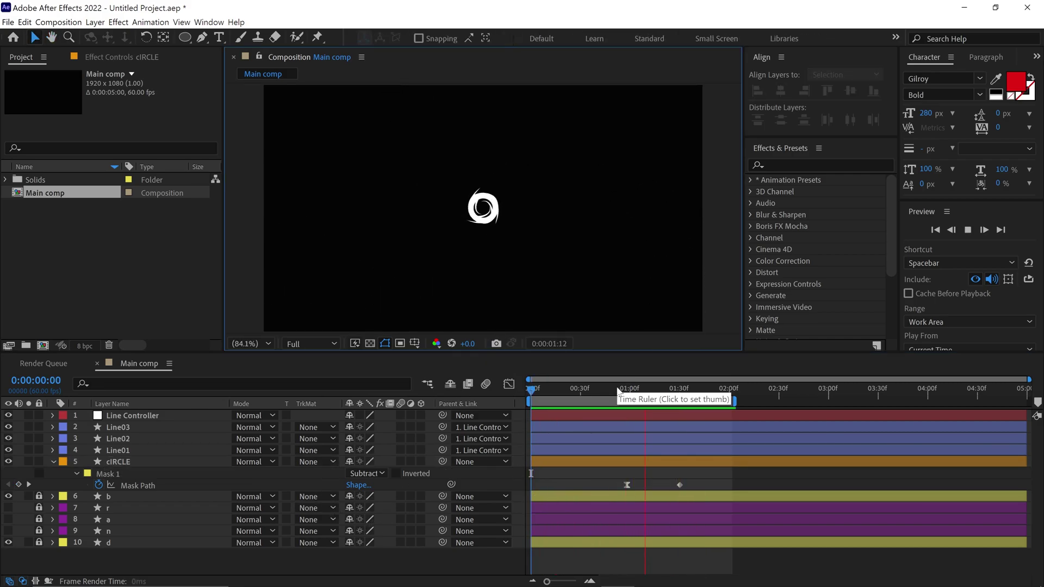
Trim the Line01, Line02 and Line03 layers to end at 0:00:01:30
{"action": "left_click", "coordinate": [643, 391]}
{"action": "left_click_drag", "start_coordinate": [646, 396], "coordinate": [683, 404]}
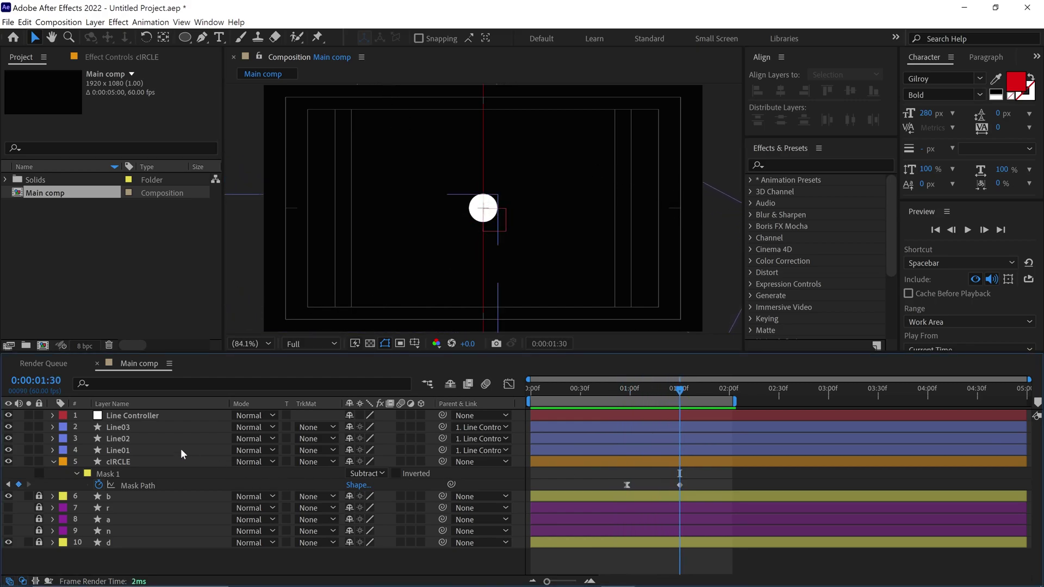
{"action": "left_click", "coordinate": [125, 425]}
{"action": "left_click", "coordinate": [119, 449], "text": "shift"}
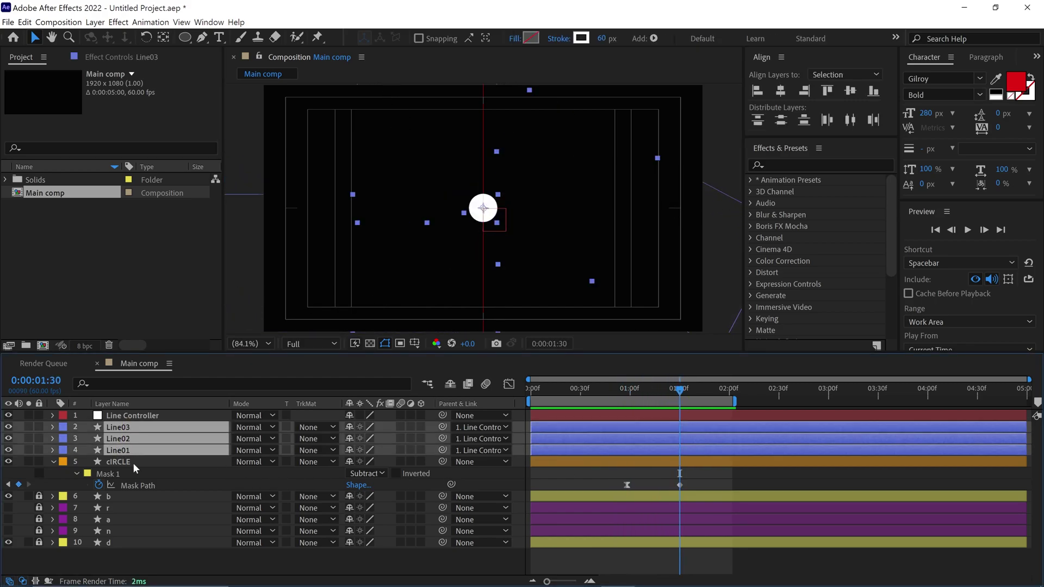
{"action": "key", "text": "alt+bracketright"}
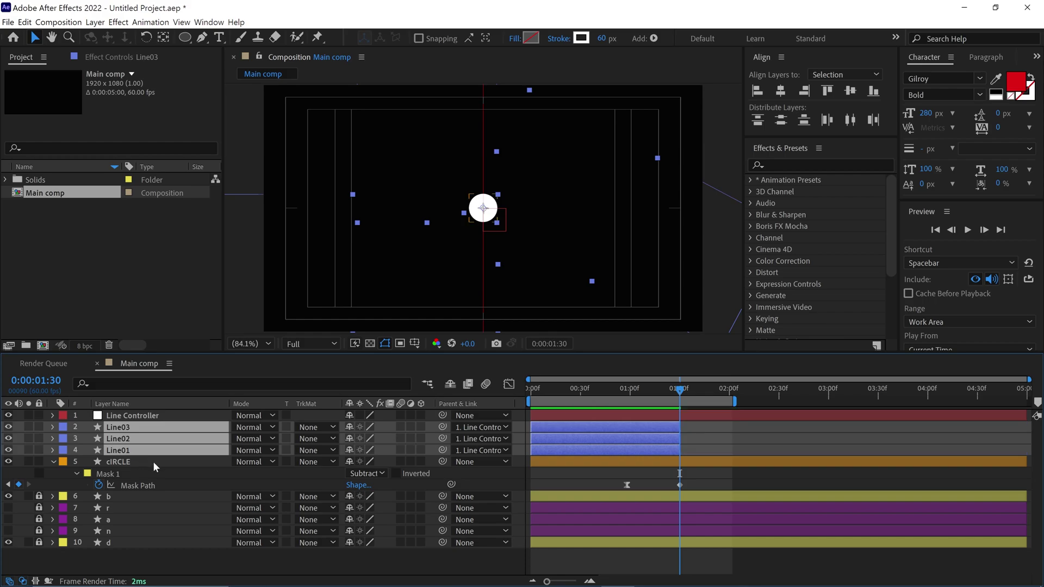
Add Scale and Position keyframes to the cIRCLE layer at 0:00:01:30 and show all its keyframed properties
{"action": "left_click", "coordinate": [689, 461]}
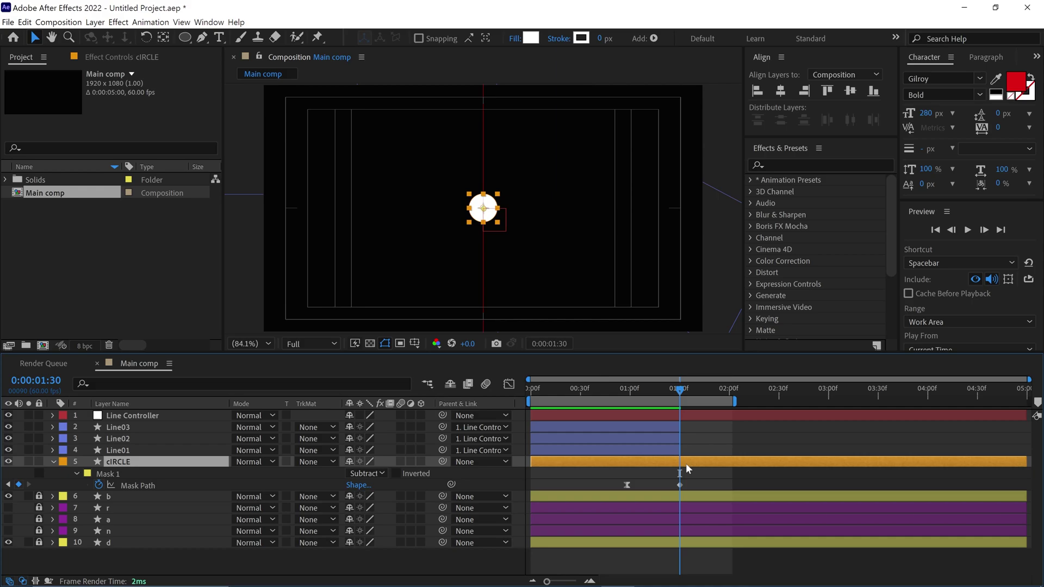
{"action": "key", "text": "s"}
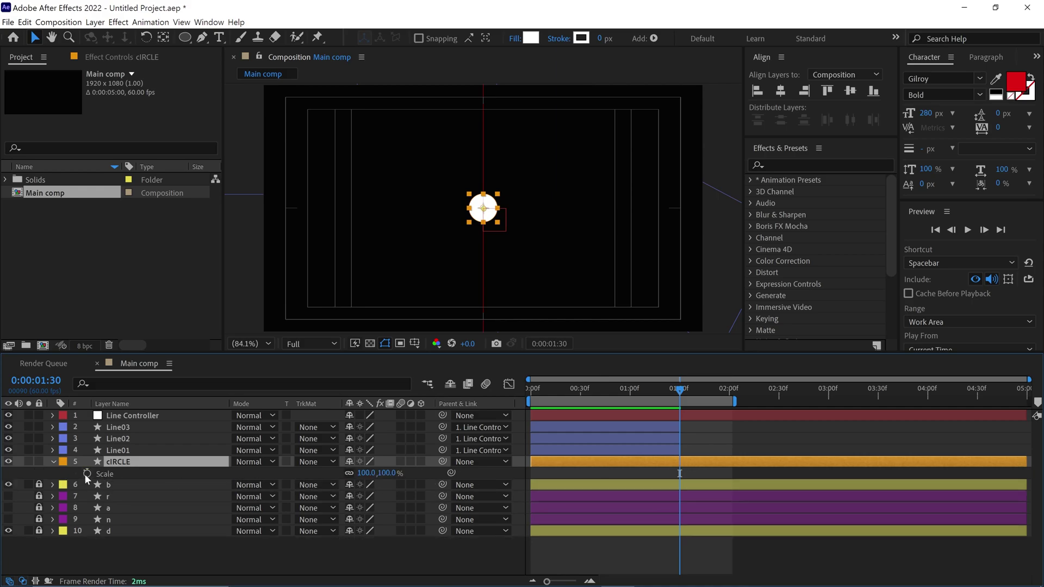
{"action": "left_click", "coordinate": [87, 473]}
{"action": "key", "text": "p"}
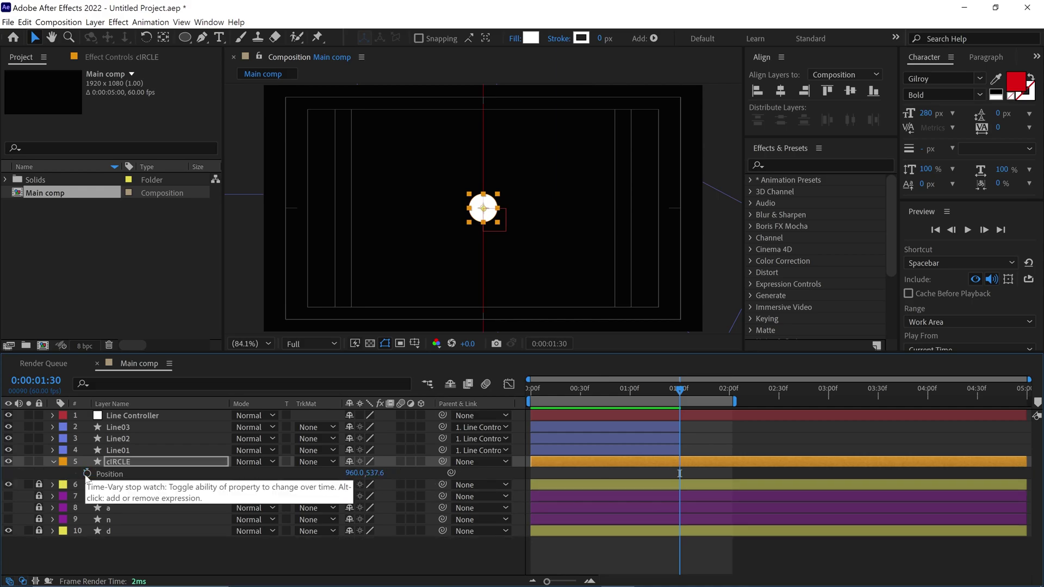
{"action": "left_click", "coordinate": [87, 473]}
{"action": "key", "text": "u"}
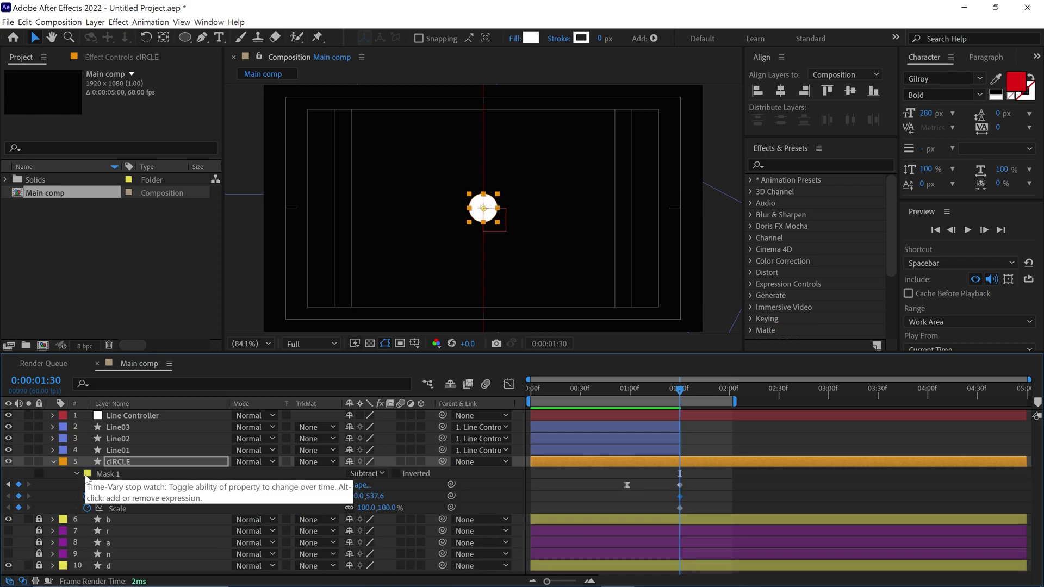
At 0:00:02:01, set the cIRCLE layer's Scale to 50%
{"action": "left_click", "coordinate": [720, 406]}
{"action": "key", "text": "shift+Page_Down"}
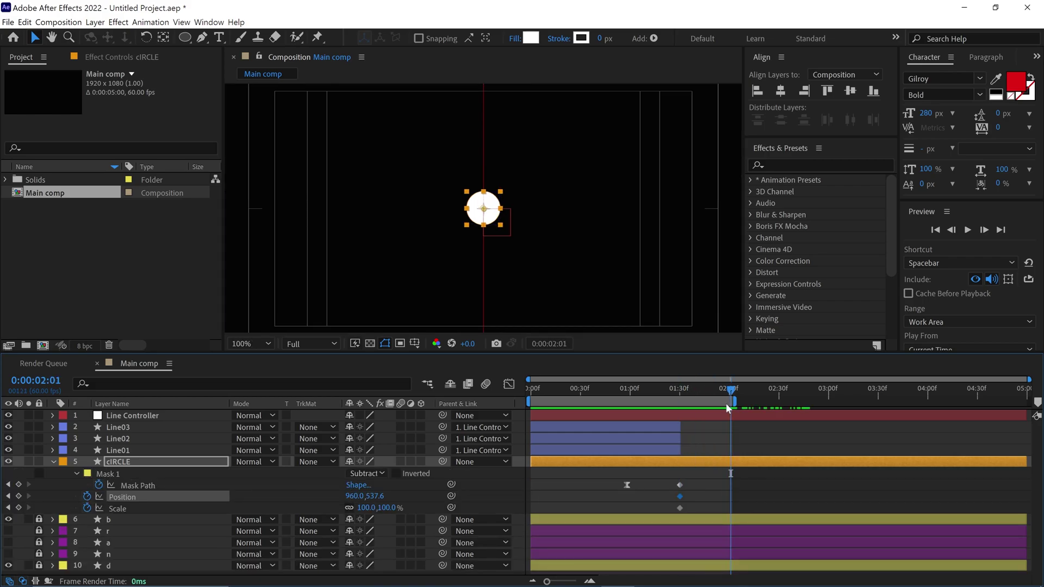
{"action": "left_click", "coordinate": [369, 508]}
{"action": "type", "text": "50"}
{"action": "key", "text": "Return"}
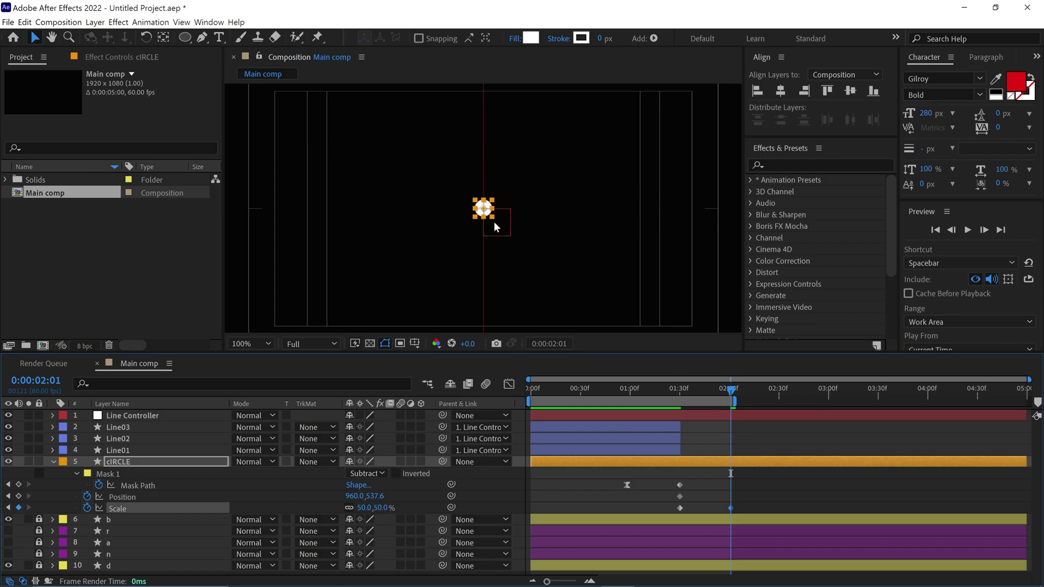
Raise the circle straight up to Position 960, 437.6 at 0:00:02:01
{"action": "key", "text": "shift+Up"}
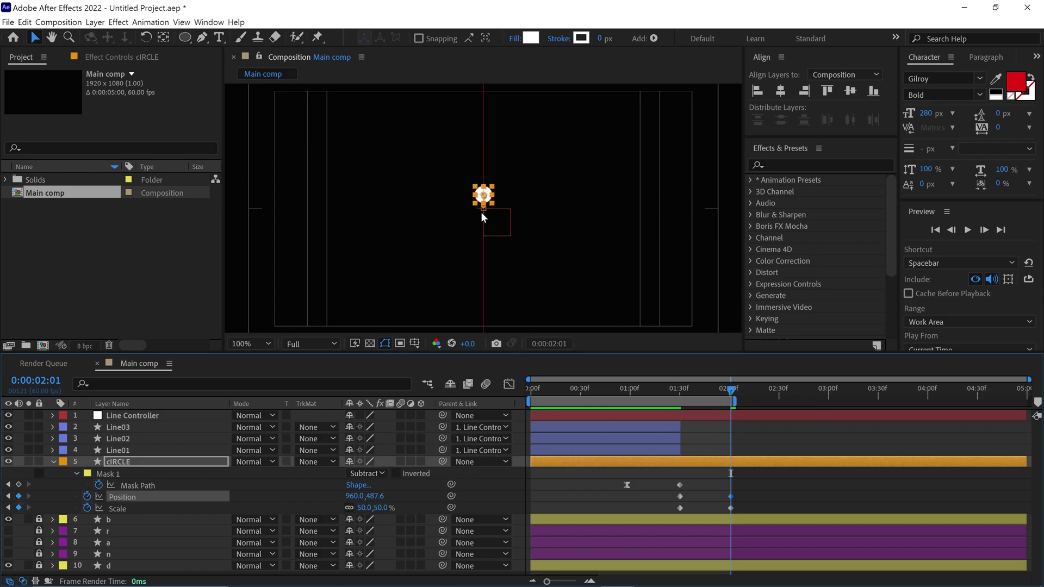
{"action": "key", "text": "shift+Up"}
{"action": "key", "text": "shift+Up"}
{"action": "key", "text": "shift+Up"}
{"action": "key", "text": "shift+Up"}
{"action": "key", "text": "shift+Up"}
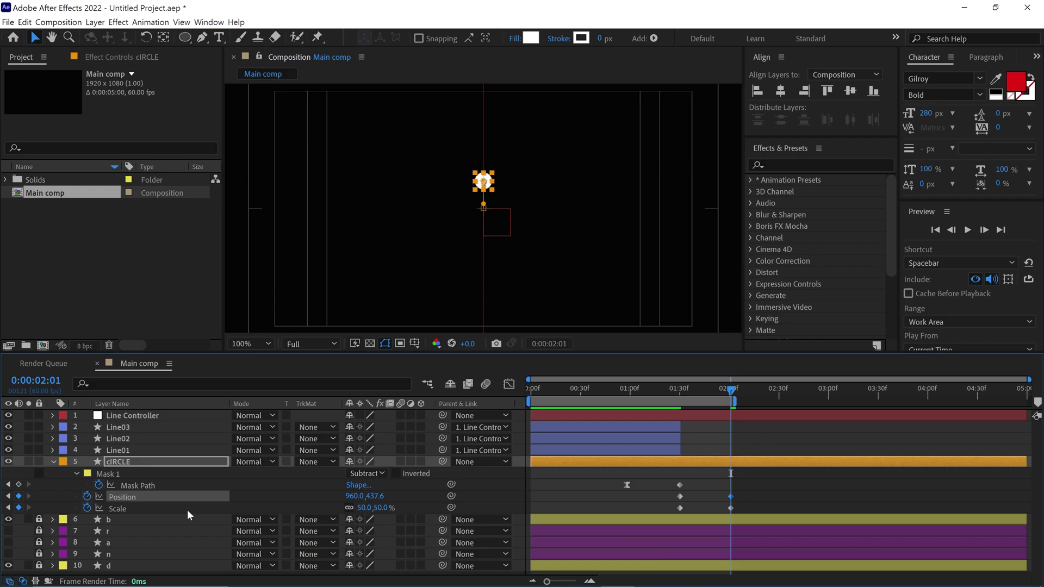
Unlock the d layer and show its keyframed properties
{"action": "left_click", "coordinate": [55, 568]}
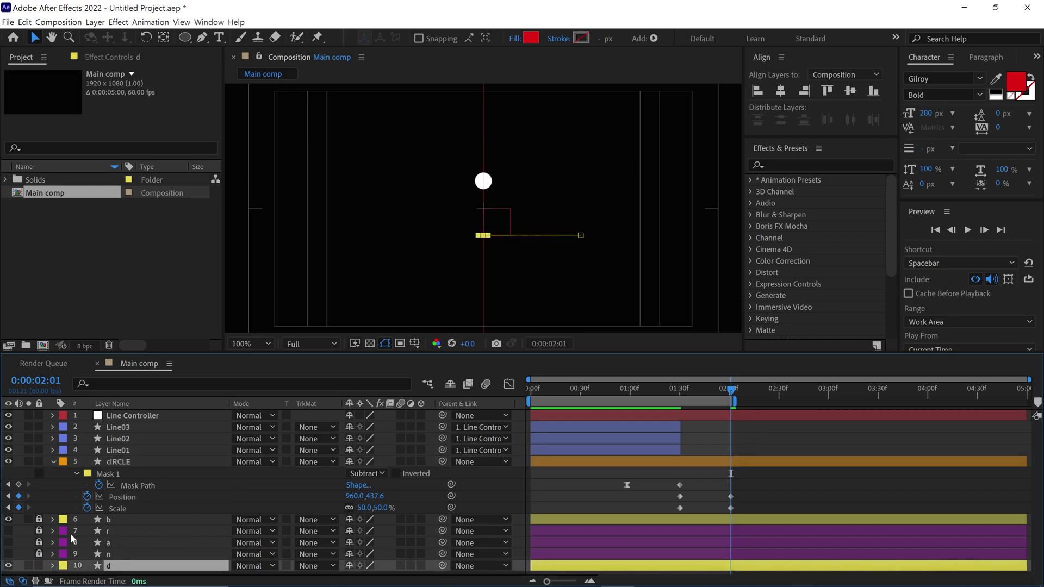
{"action": "key", "text": "u"}
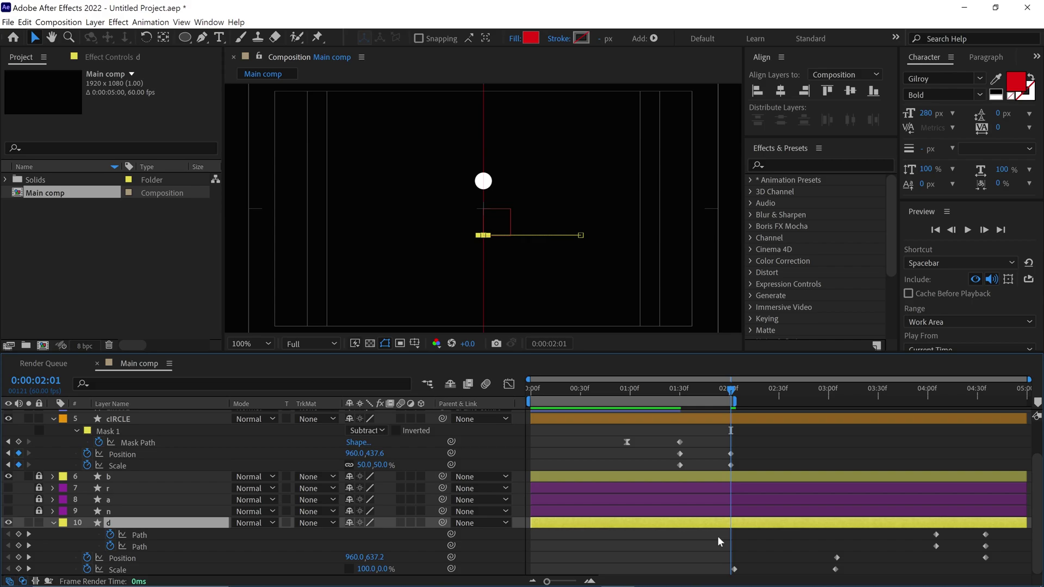
Move the cIRCLE layer's second Position and Scale keyframes to 0:00:01:45, and lower the circle to Position 960, 605.1 at 0:00:02:14
{"action": "left_click_drag", "start_coordinate": [732, 396], "coordinate": [753, 419]}
{"action": "left_click_drag", "start_coordinate": [484, 181], "coordinate": [487, 257]}
{"action": "scroll", "coordinate": [484, 210], "scroll_direction": "up", "scroll_amount": 4}
At 0:00:03:04, raise the circle to the upper end of the red bar, at Position 960, 470.1
{"action": "key", "text": "shift+Page_Down"}
{"action": "key", "text": "shift+Page_Down"}
{"action": "key", "text": "shift+Page_Down"}
{"action": "key", "text": "shift+Page_Down"}
{"action": "key", "text": "shift+Page_Down"}
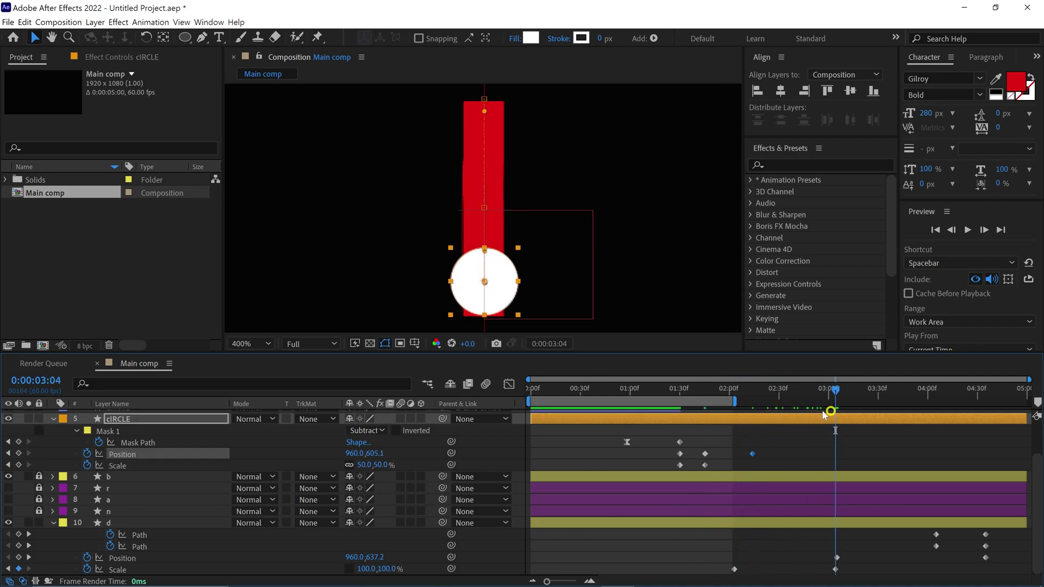
{"action": "key", "text": "shift+Up"}
{"action": "key", "text": "shift+Up"}
{"action": "key", "text": "shift+Up"}
{"action": "key", "text": "shift+Up"}
{"action": "key", "text": "shift+Up"}
{"action": "key", "text": "shift+Up"}
{"action": "key", "text": "shift+Up"}
{"action": "key", "text": "shift+Up"}
{"action": "key", "text": "shift+Up"}
{"action": "key", "text": "shift+Up"}
{"action": "key", "text": "shift+Up"}
{"action": "key", "text": "shift+Up"}
{"action": "key", "text": "shift+Up"}
{"action": "key", "text": "shift+Up"}
{"action": "key", "text": "shift+Up"}
{"action": "key", "text": "Up"}
{"action": "key", "text": "Up"}
{"action": "key", "text": "Up"}
{"action": "key", "text": "Up"}
{"action": "key", "text": "Up"}
{"action": "key", "text": "shift+Down"}
{"action": "key", "text": "Down"}
{"action": "key", "text": "Down"}
{"action": "key", "text": "Down"}
{"action": "key", "text": "Down"}
{"action": "key", "text": "Down"}
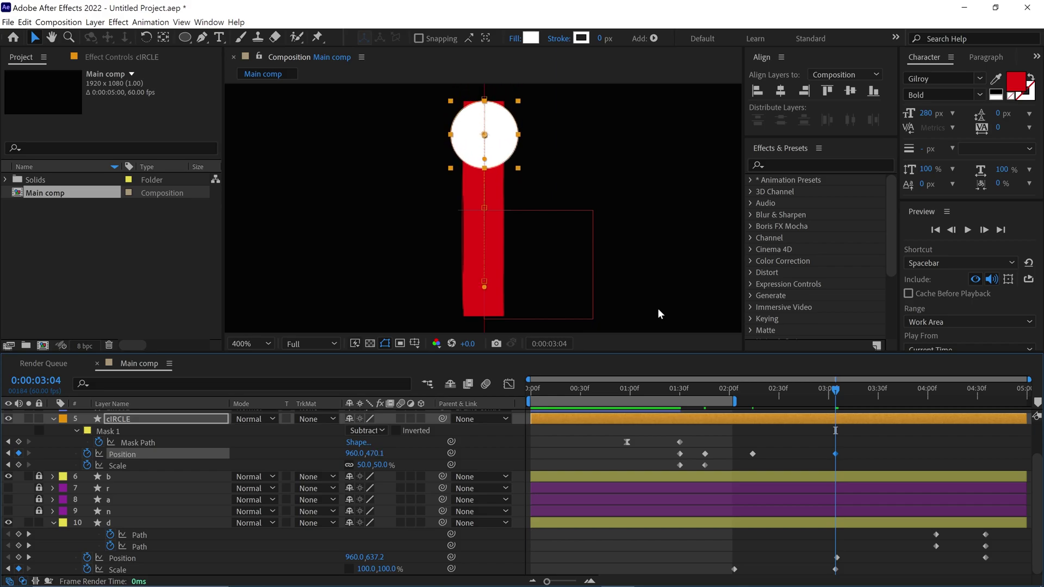
Shrink the circle to the bar's width at 0:00:03:04, with Scale 30.4% and Position 960, 465.1
{"action": "right_click", "coordinate": [730, 455]}
{"action": "key", "text": "Escape"}
{"action": "left_click_drag", "start_coordinate": [363, 466], "coordinate": [239, 468]}
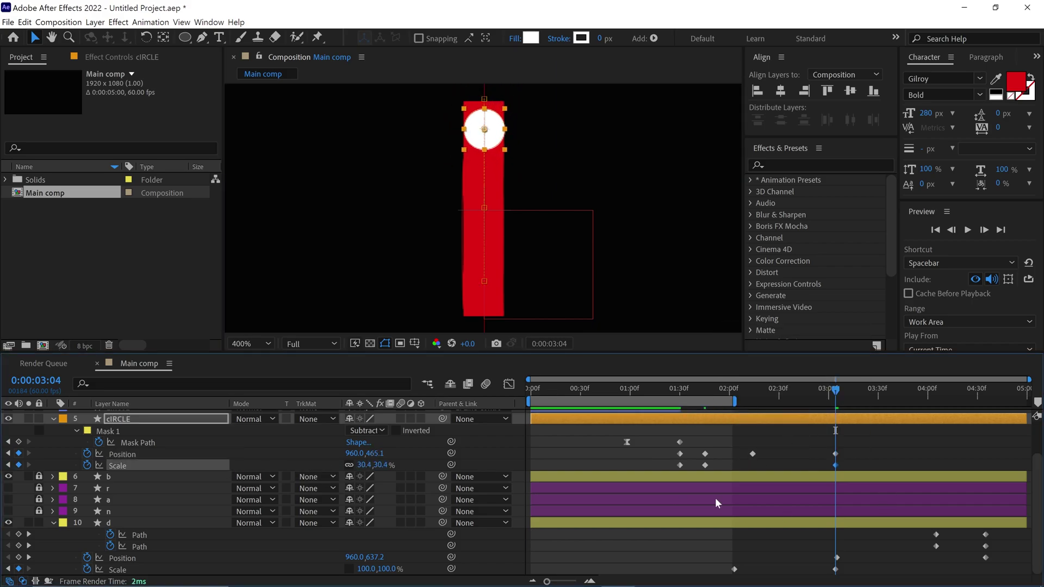
Apply Easy Ease to all four of the cIRCLE layer's Position keyframes and preview the circle's up-and-down movement
{"action": "left_click_drag", "start_coordinate": [830, 397], "coordinate": [705, 397]}
{"action": "left_click", "coordinate": [706, 465]}
{"action": "key", "text": "slash"}
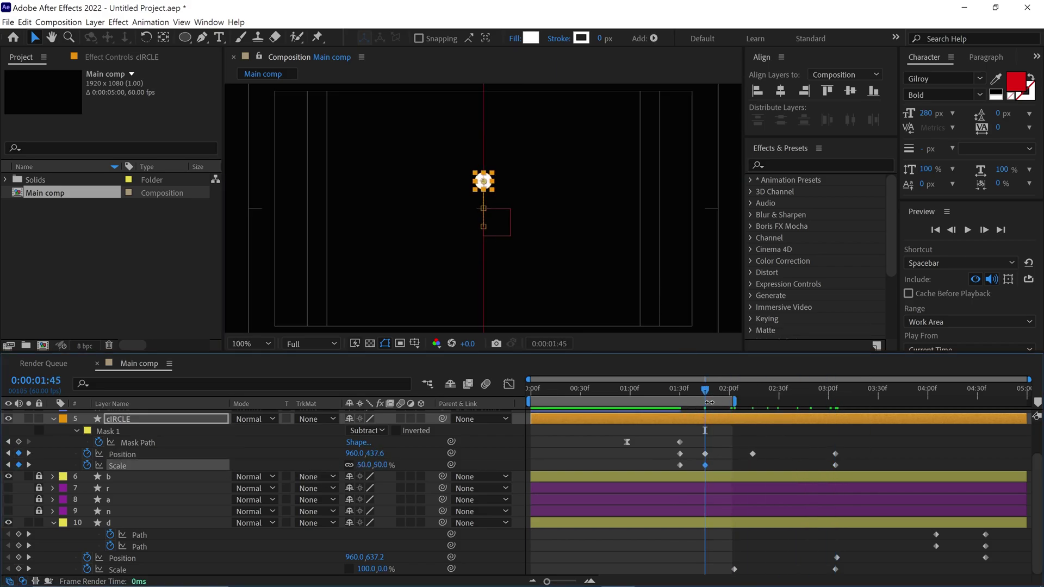
{"action": "key", "text": "space"}
{"action": "left_click", "coordinate": [510, 385]}
{"action": "left_click", "coordinate": [509, 385]}
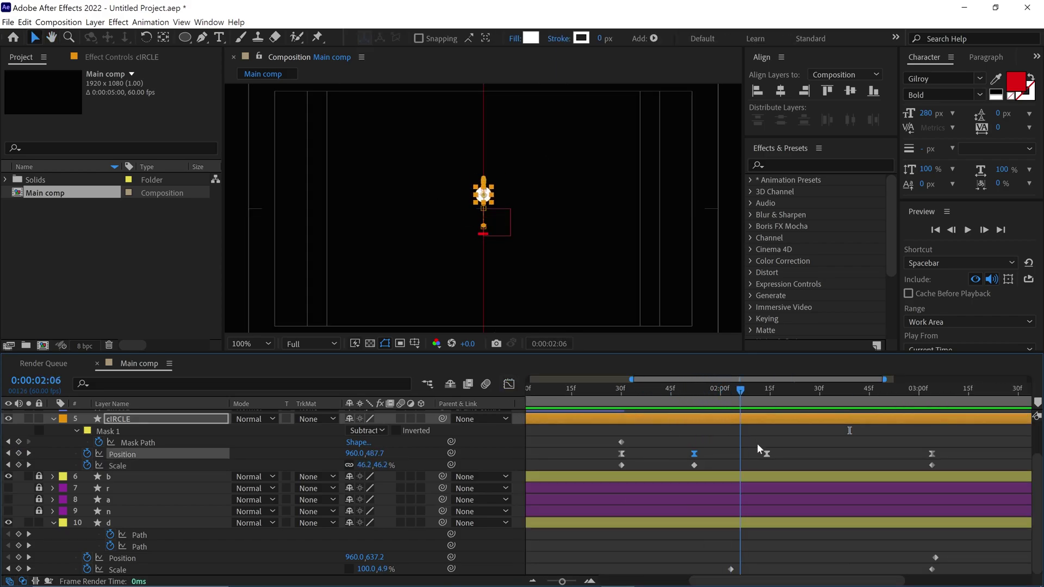
{"action": "key", "text": "space"}
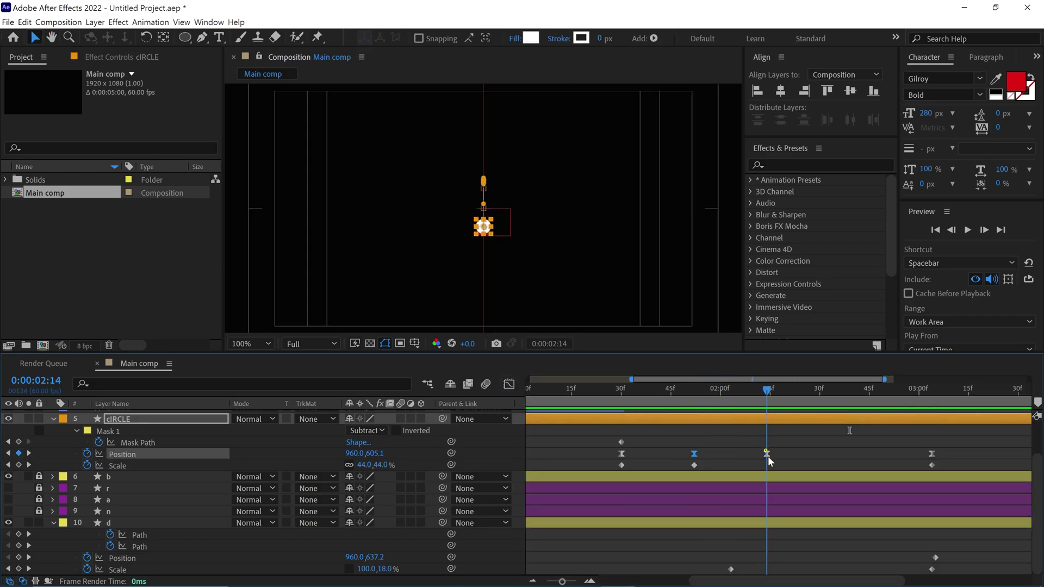
Unlock the b layer, and move the first Scale keyframes of both b and d to 0:00:02:14
{"action": "left_click", "coordinate": [748, 523]}
{"action": "left_click", "coordinate": [39, 477]}
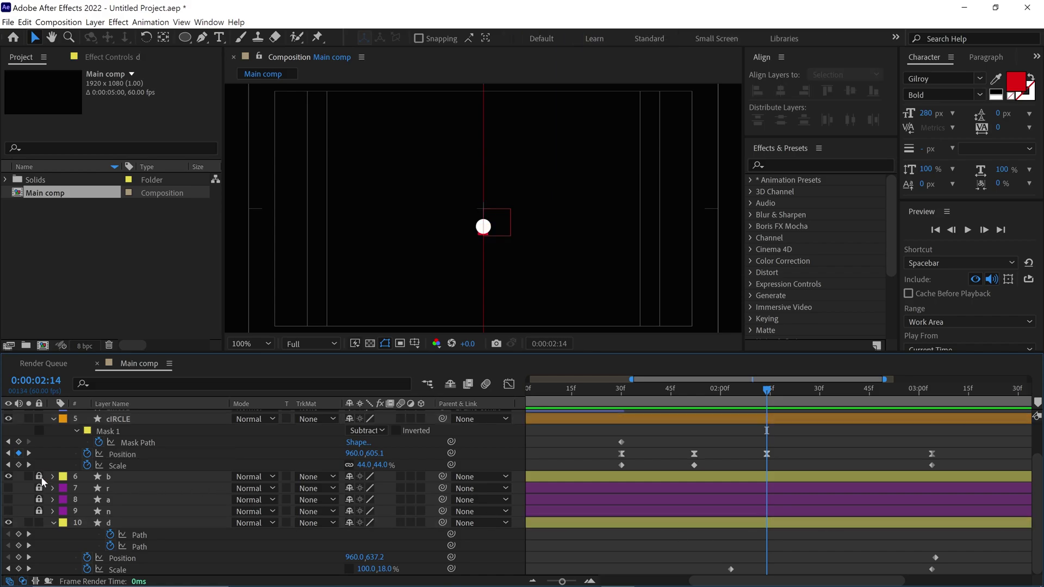
{"action": "left_click", "coordinate": [124, 476]}
{"action": "key", "text": "u"}
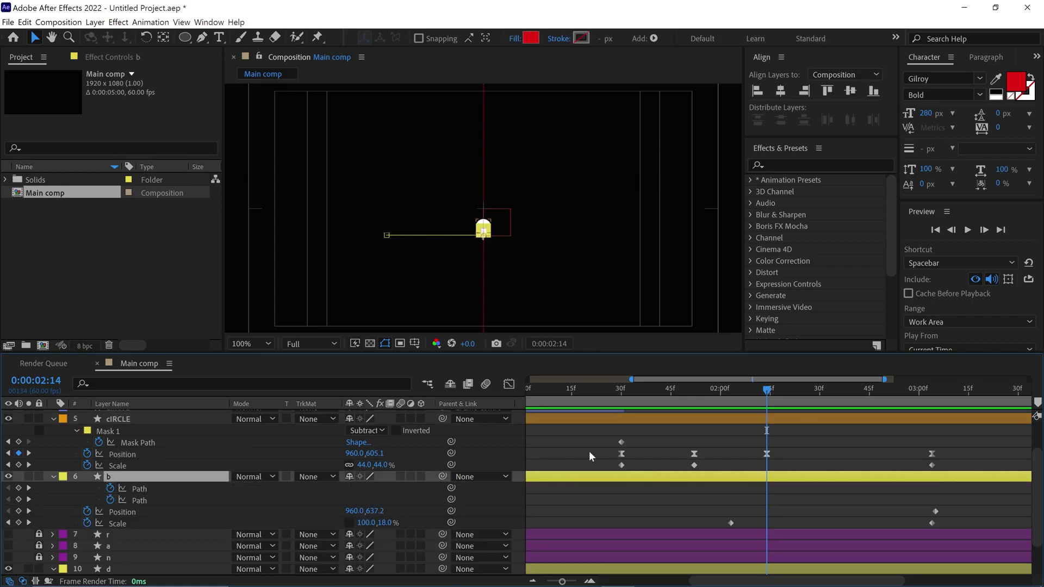
{"action": "scroll", "coordinate": [589, 451], "scroll_direction": "down", "scroll_amount": 2}
{"action": "left_click_drag", "start_coordinate": [759, 469], "coordinate": [706, 576]}
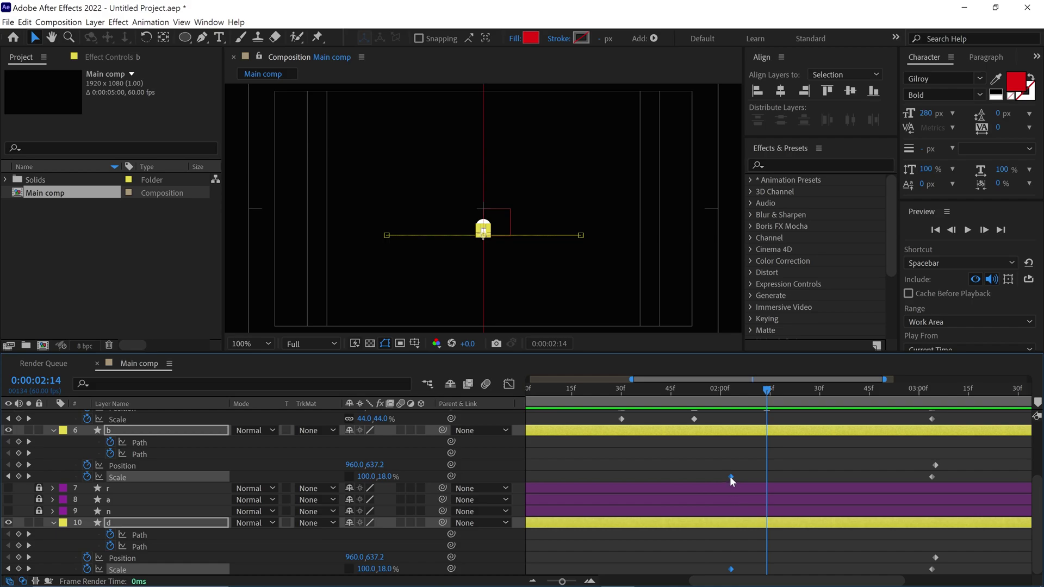
{"action": "left_click_drag", "start_coordinate": [730, 476], "coordinate": [761, 483]}
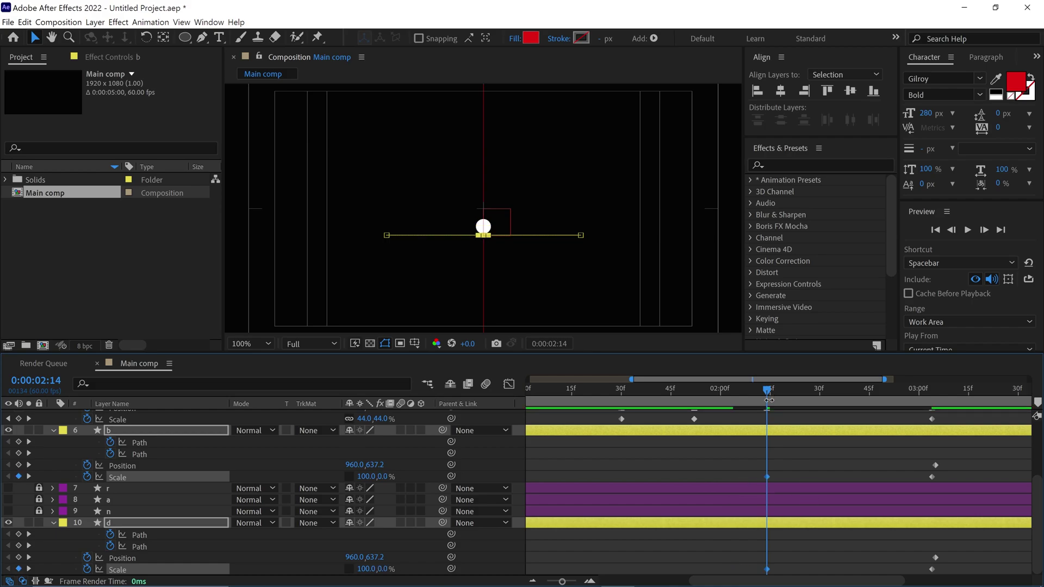
Apply Easy Ease to both Scale keyframes of the b and d layers, and open their speed graph
{"action": "left_click", "coordinate": [932, 477], "text": "shift"}
{"action": "left_click", "coordinate": [931, 570], "text": "shift"}
{"action": "key", "text": "F9"}
{"action": "left_click", "coordinate": [509, 384]}
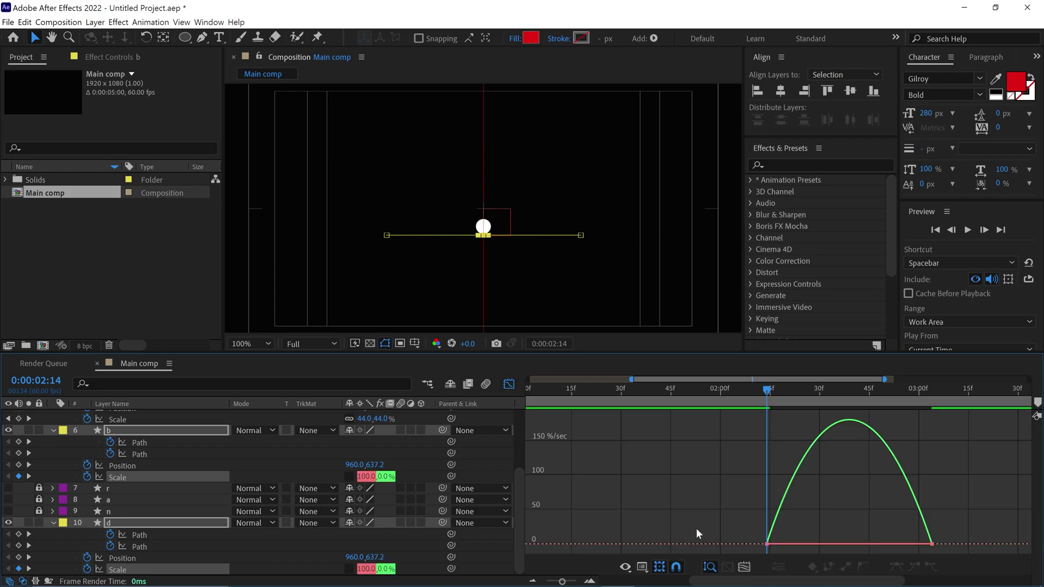
Reshape the b and d Scale speed curve to peak sharply just after 0:00:02:14 and taper off slowly, and preview the bar's growth
{"action": "left_click", "coordinate": [766, 544]}
{"action": "left_click_drag", "start_coordinate": [767, 544], "coordinate": [863, 546]}
{"action": "key", "text": "space"}
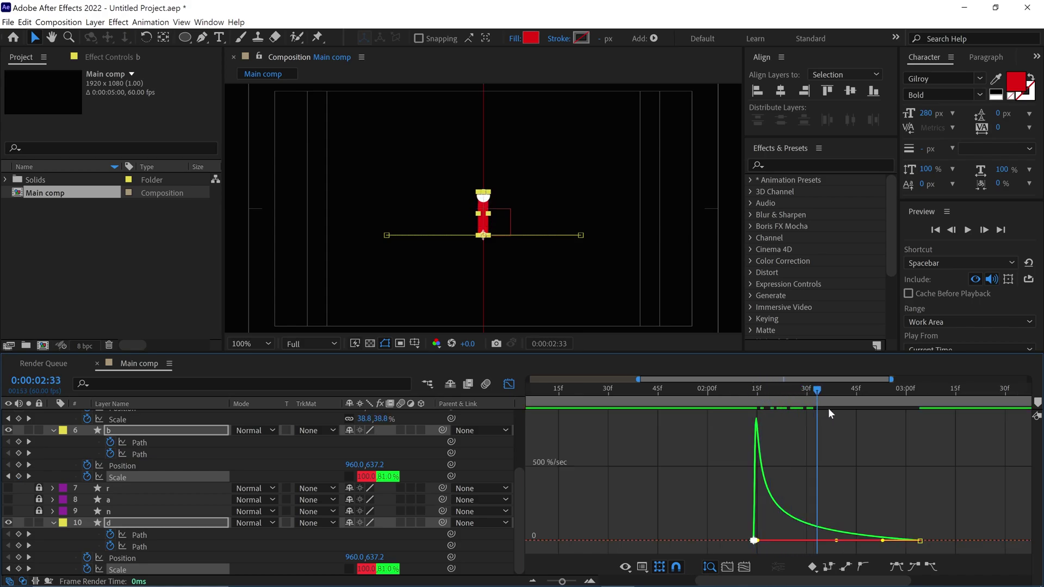
{"action": "key", "text": "space"}
{"action": "key", "text": "space"}
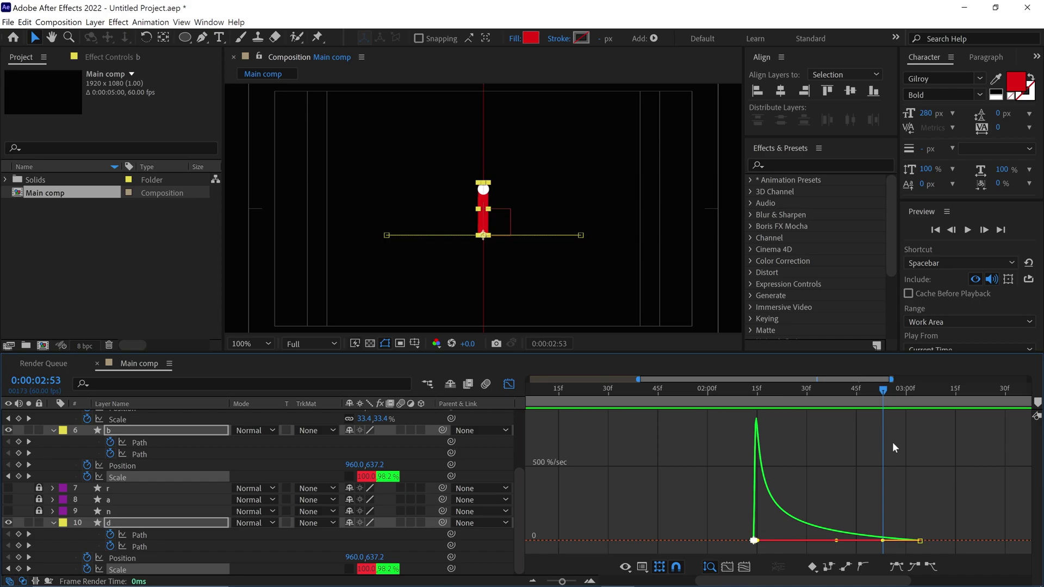
Close the graph editor and preview the whole animation from the start
{"action": "key", "text": "space"}
{"action": "left_click", "coordinate": [509, 384]}
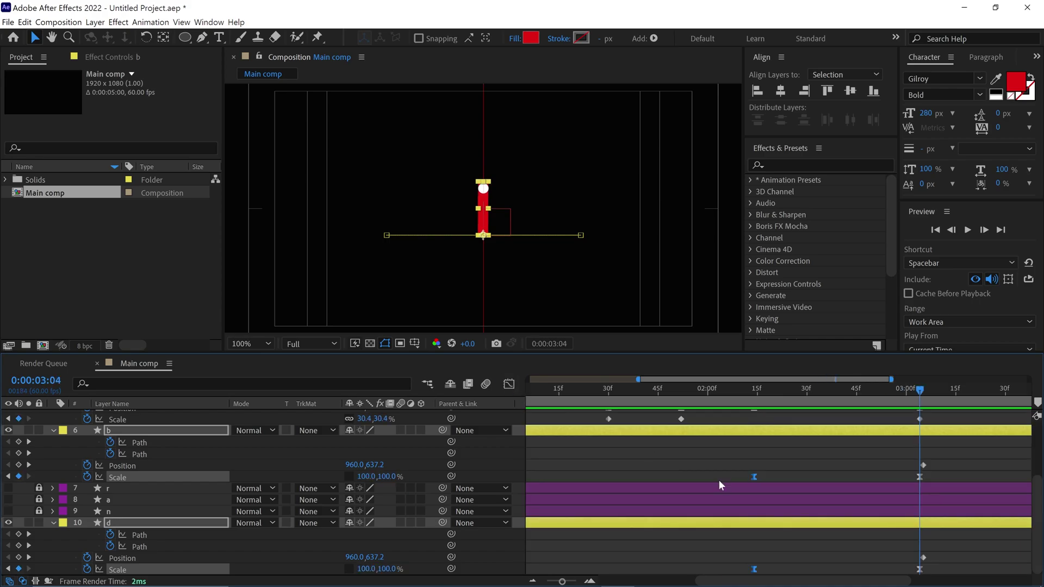
{"action": "scroll", "coordinate": [848, 465], "scroll_direction": "up", "scroll_amount": 3}
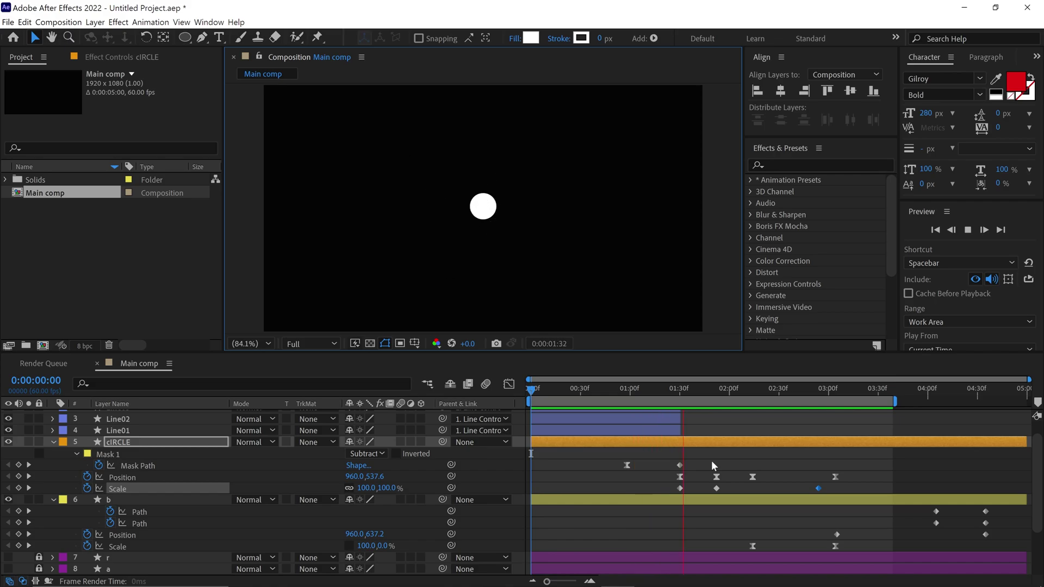
{"action": "key", "text": "space"}
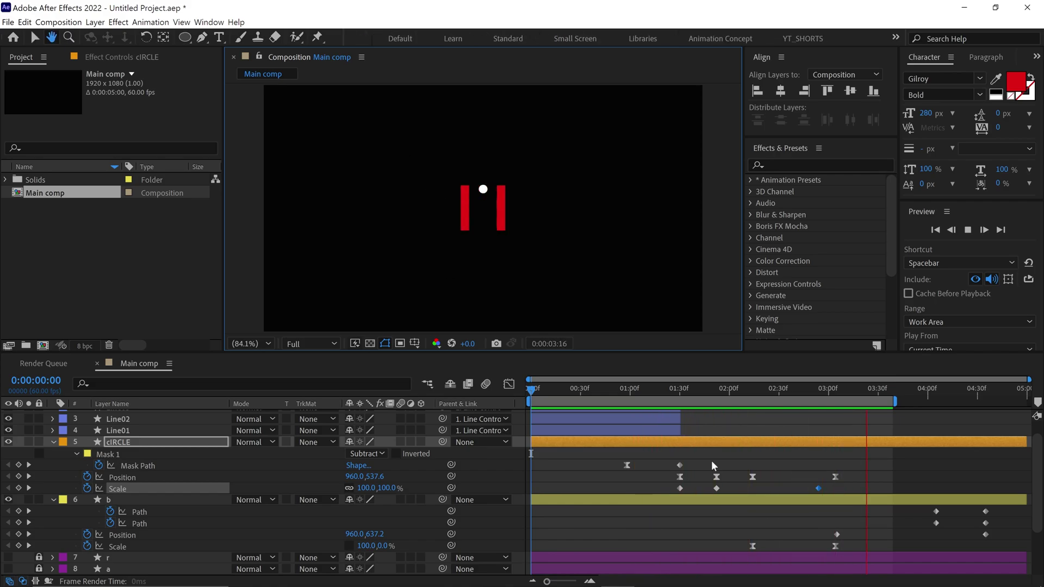
{"action": "key", "text": "space"}
Trim the end of the cIRCLE layer to 0:00:03:04 and preview the result
{"action": "left_click", "coordinate": [834, 403]}
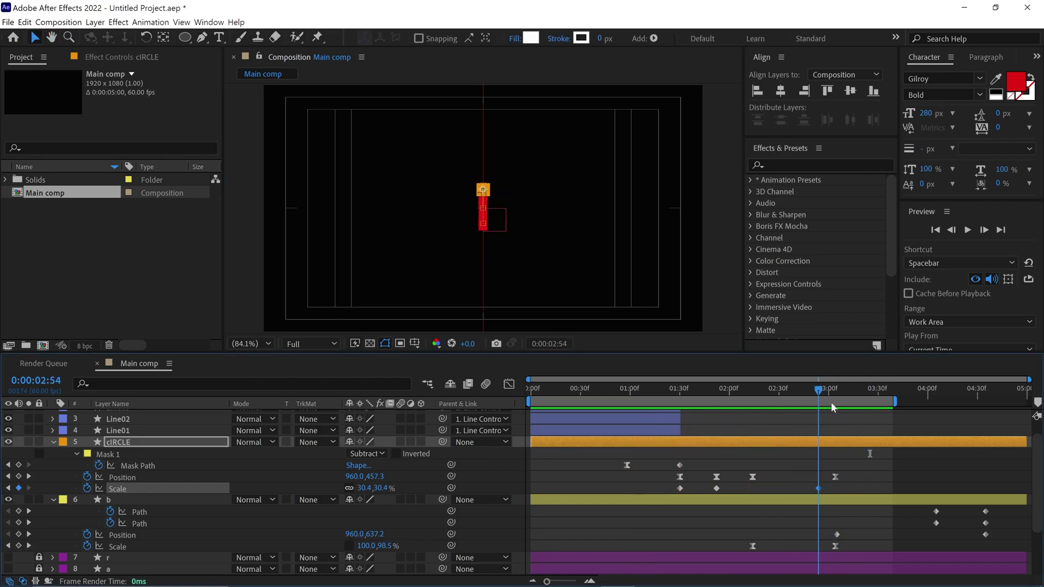
{"action": "left_click", "coordinate": [835, 443]}
{"action": "key", "text": "alt+bracketright"}
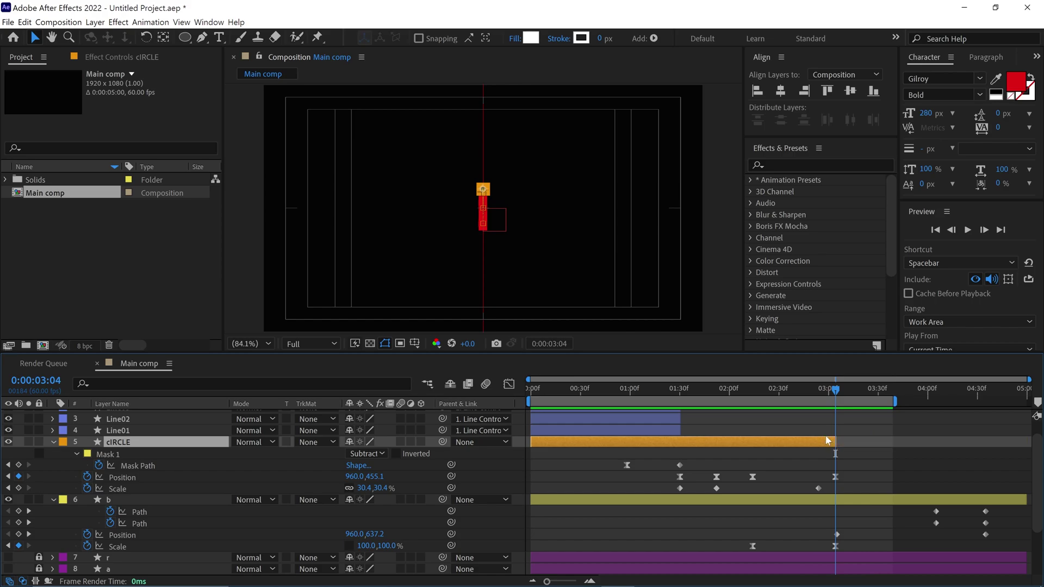
{"action": "key", "text": "space"}
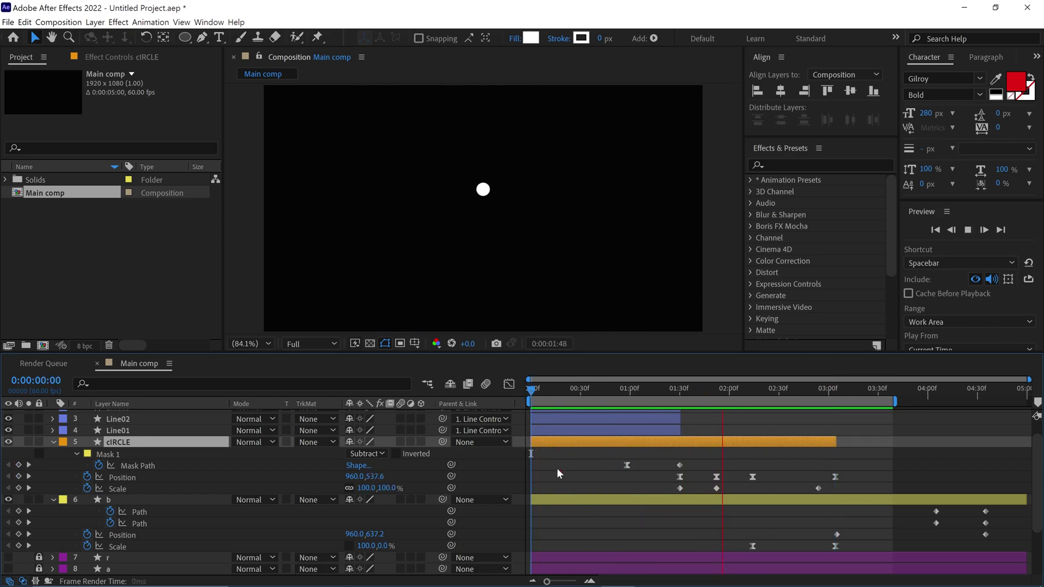
{"action": "key", "text": "space"}
Collapse all layers, set the fill of the letter layers b, r, a, n and d to white (FFFFFF), and preview the animation
{"action": "scroll", "coordinate": [145, 477], "scroll_direction": "up", "scroll_amount": 2}
{"action": "left_click", "coordinate": [56, 539]}
{"action": "key", "text": "u"}
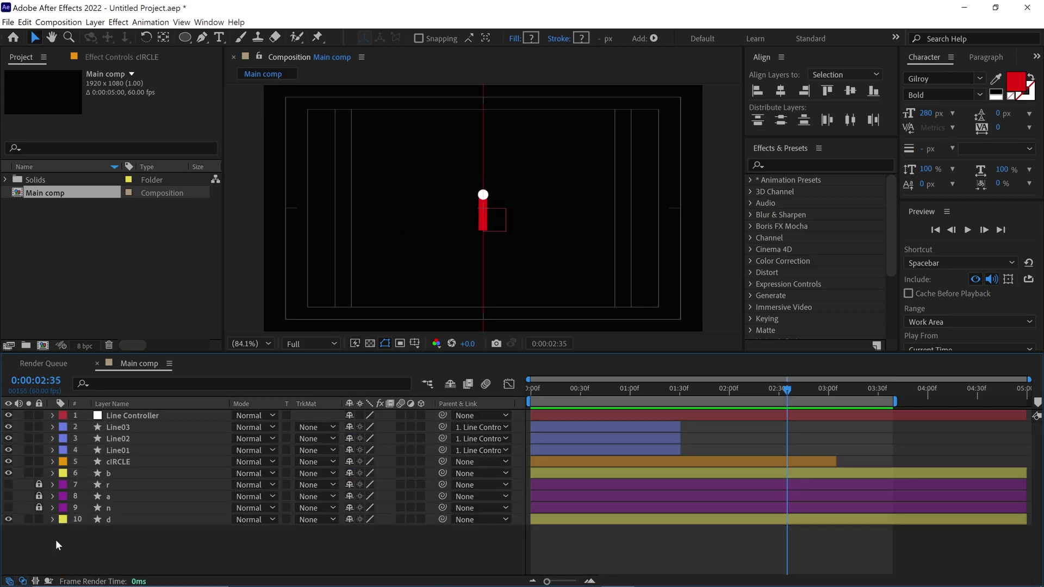
{"action": "left_click", "coordinate": [112, 474]}
{"action": "left_click", "coordinate": [108, 519], "text": "shift"}
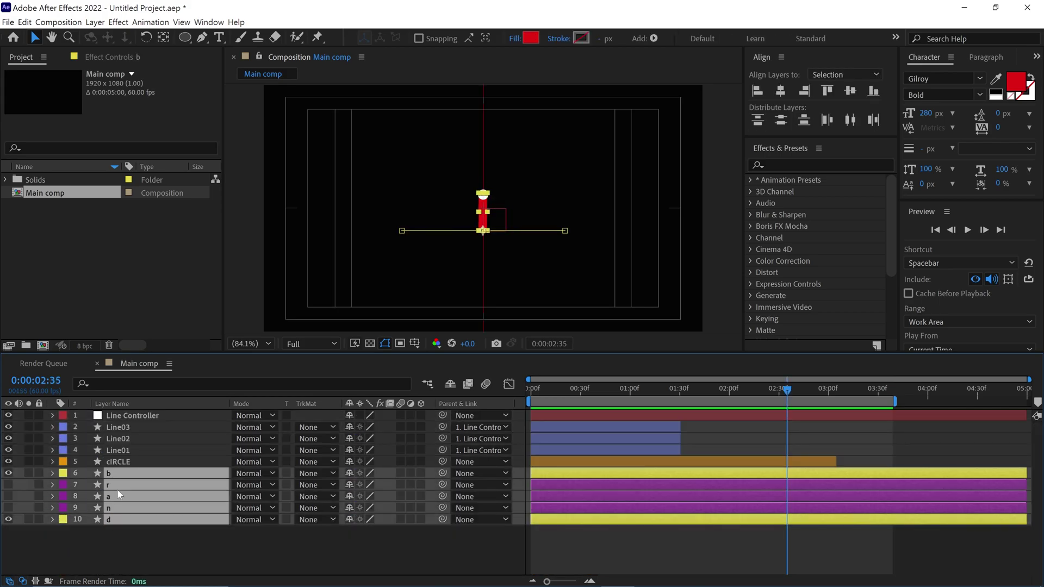
{"action": "left_click", "coordinate": [531, 38]}
{"action": "left_click_drag", "start_coordinate": [201, 215], "coordinate": [40, 151]}
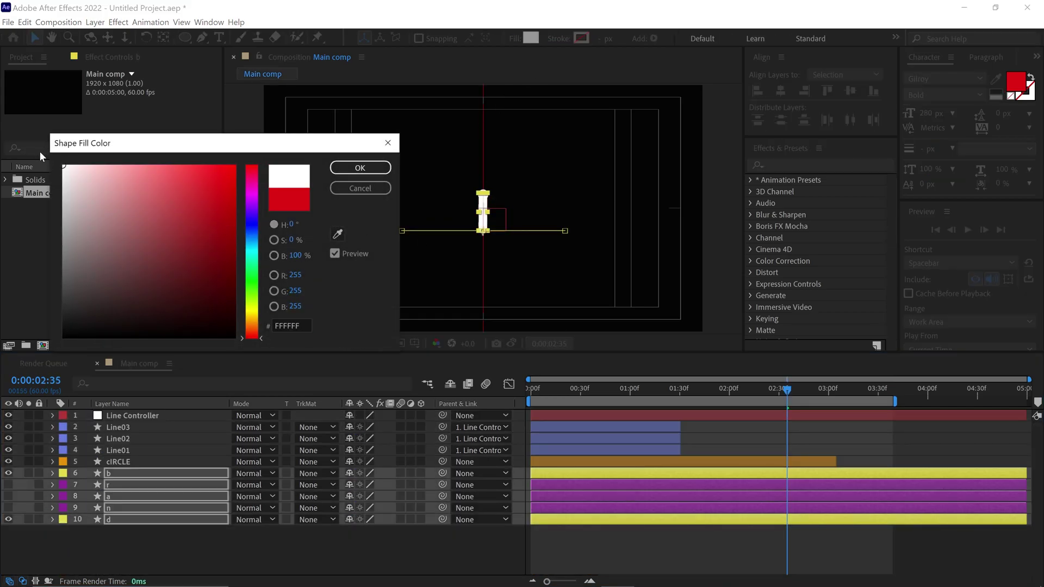
{"action": "left_click", "coordinate": [338, 170]}
{"action": "left_click_drag", "start_coordinate": [785, 390], "coordinate": [607, 401]}
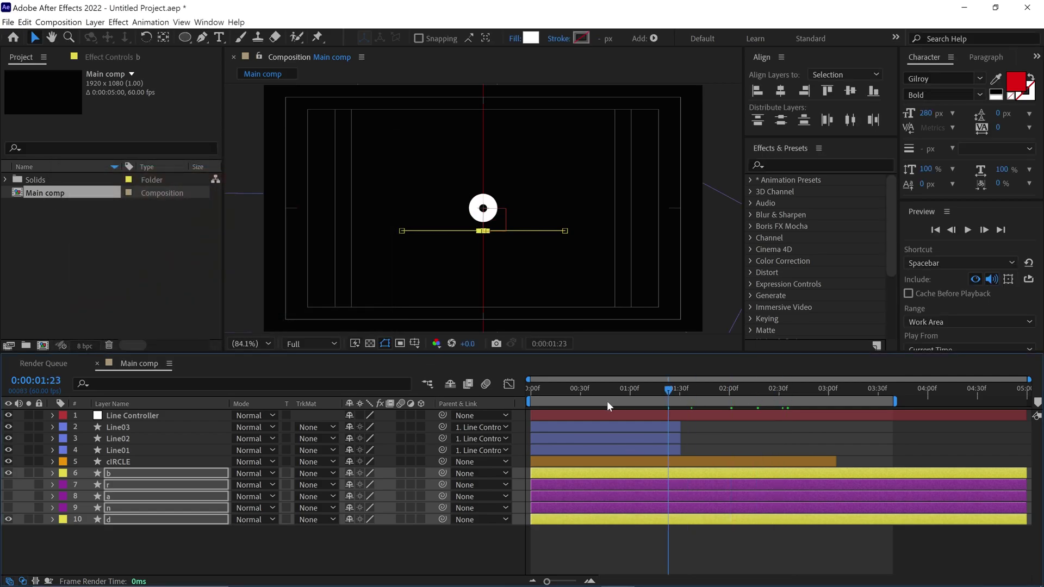
{"action": "key", "text": "Home"}
{"action": "key", "text": "space"}
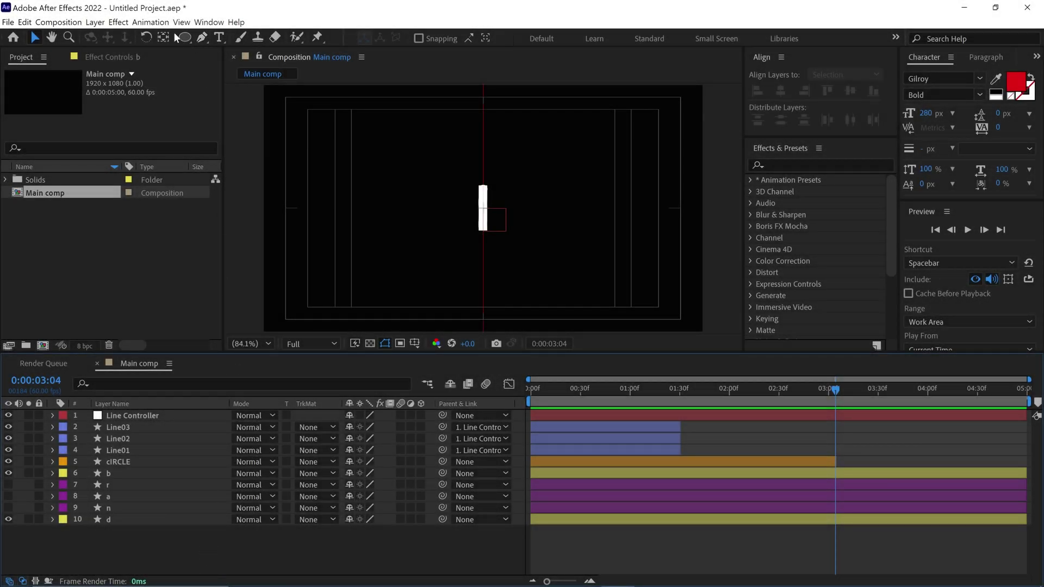
Activate the Rectangle tool and set the fill for new shapes to red
{"action": "left_click_drag", "start_coordinate": [185, 37], "coordinate": [234, 38]}
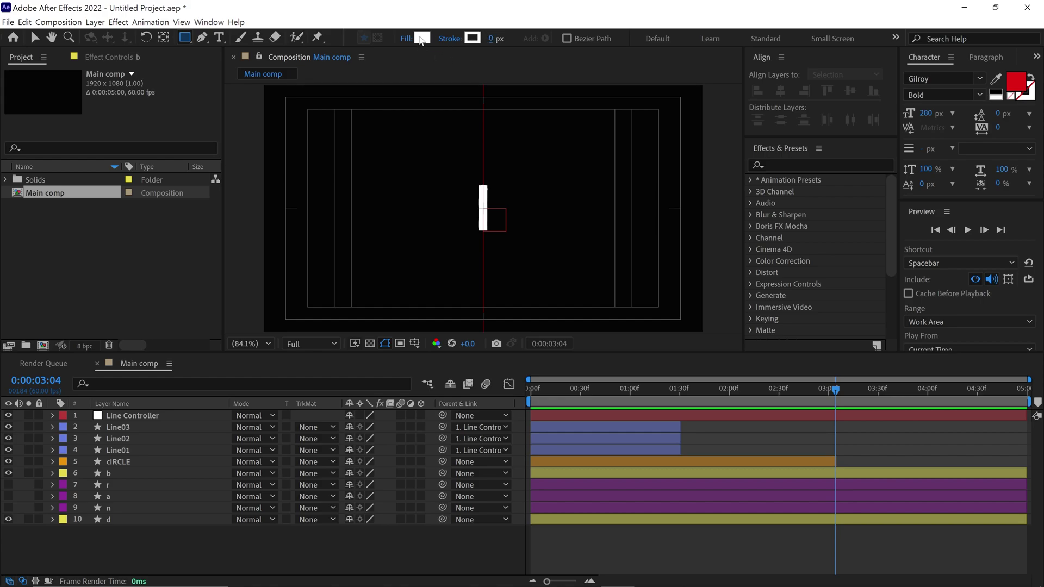
{"action": "left_click", "coordinate": [423, 37]}
{"action": "type", "text": "ED1B1B"}
{"action": "left_click", "coordinate": [357, 169]}
At 0:00:04:50, show the rulers and place vertical guides on the inner edges of the b and d stems
{"action": "key", "text": "slash"}
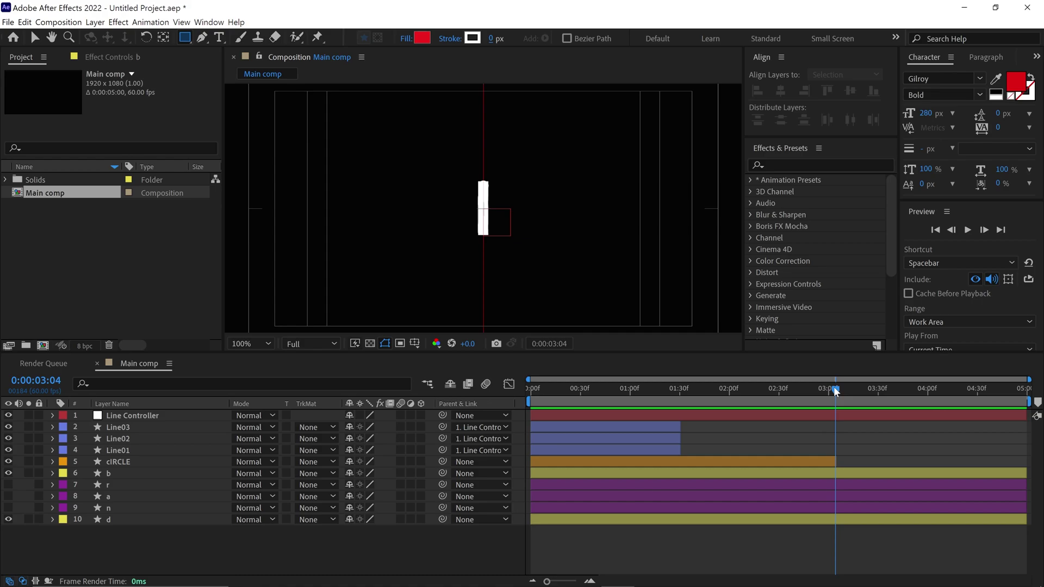
{"action": "left_click_drag", "start_coordinate": [835, 389], "coordinate": [1009, 419]}
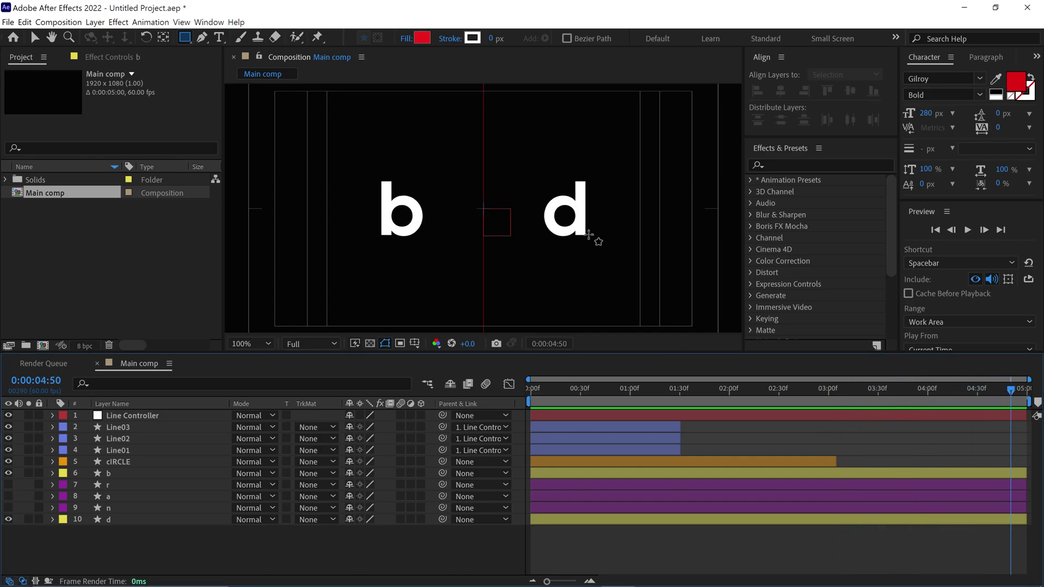
{"action": "key", "text": "period"}
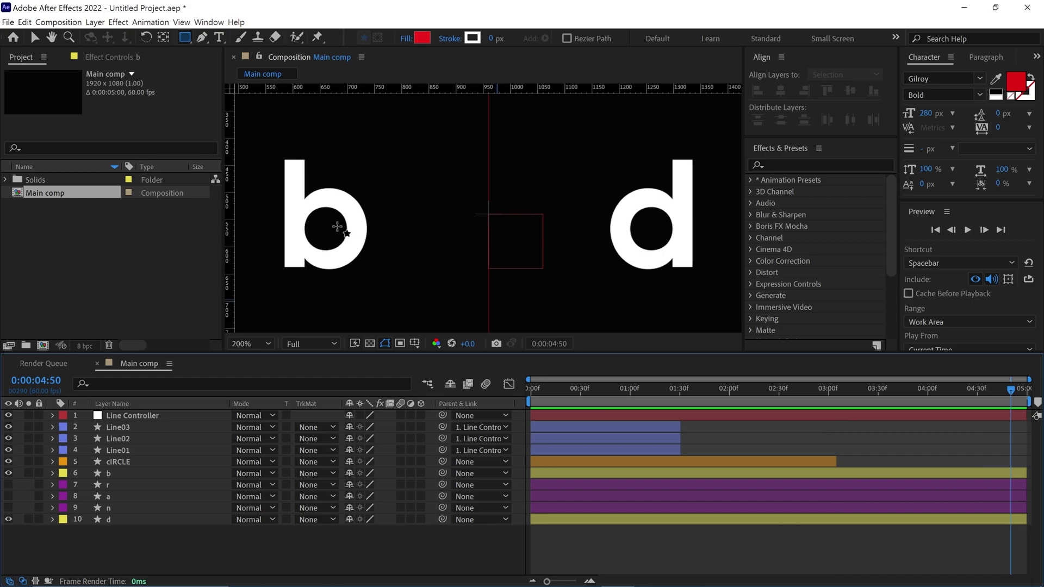
{"action": "key", "text": "grave"}
{"action": "key", "text": "period"}
{"action": "key", "text": "ctrl+r"}
{"action": "left_click_drag", "start_coordinate": [29, 331], "coordinate": [160, 328]}
{"action": "left_click_drag", "start_coordinate": [8, 343], "coordinate": [897, 400]}
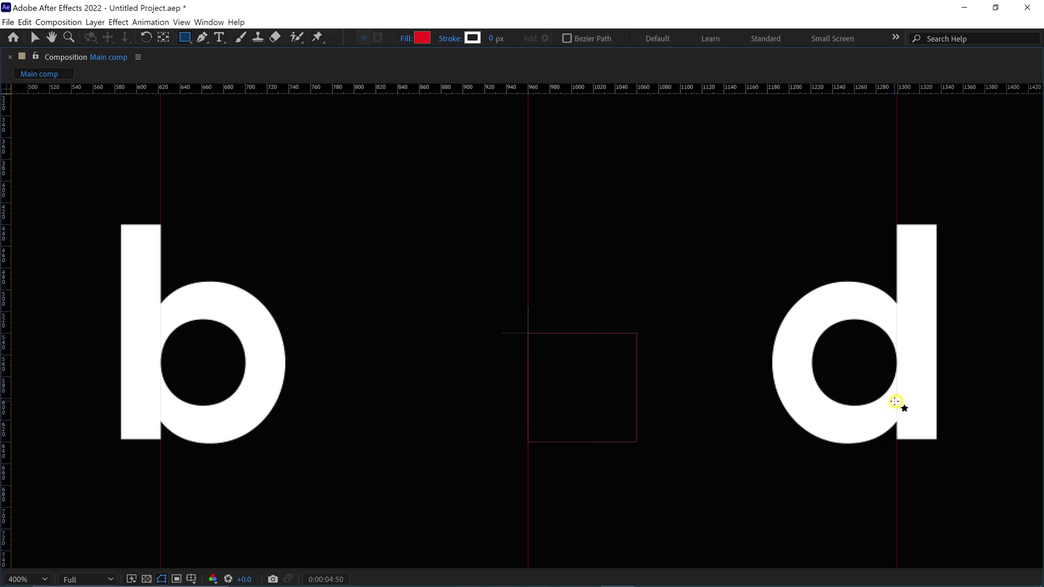
Draw a red rectangle between the two stem guides, covering the full letter height, and name its layer Text Reveal
{"action": "left_click_drag", "start_coordinate": [160, 186], "coordinate": [897, 443]}
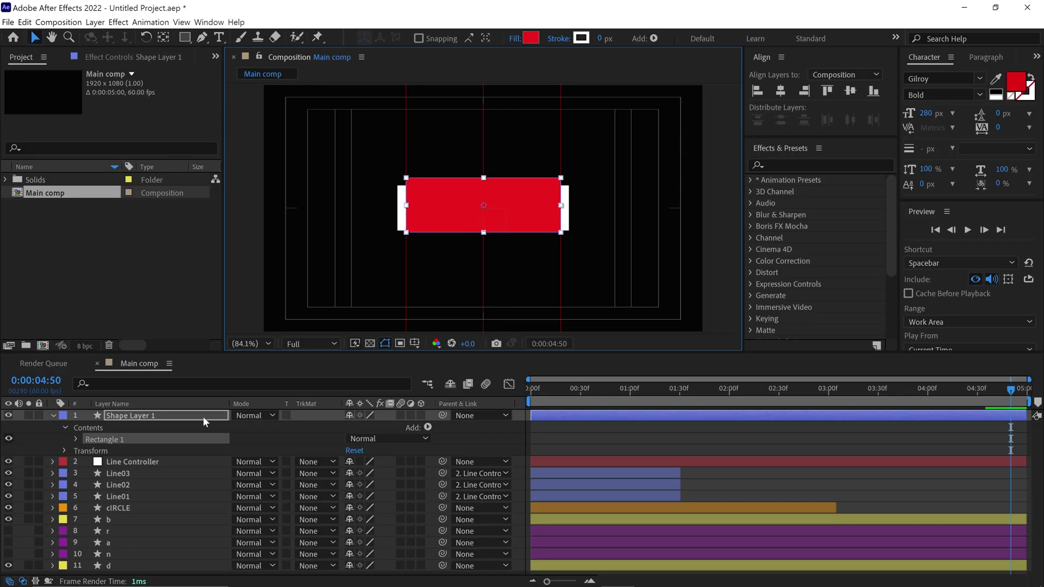
{"action": "key", "text": "Return"}
{"action": "type", "text": "Text Re"}
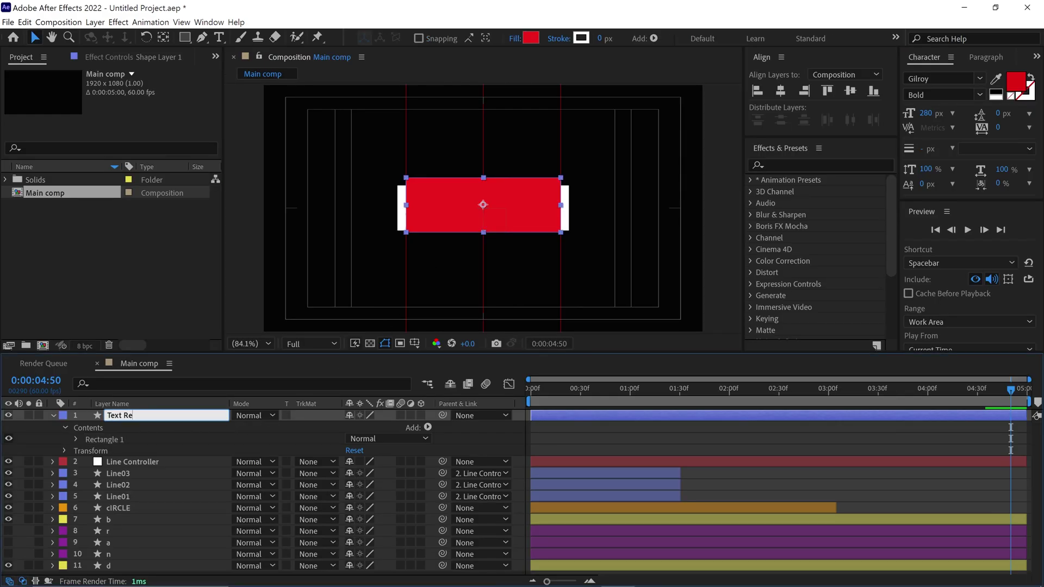
{"action": "type", "text": "veal"}
{"action": "key", "text": "Return"}
Lower the Text Reveal layer's opacity to 50% and centre the rectangle vertically in the composition
{"action": "key", "text": "t"}
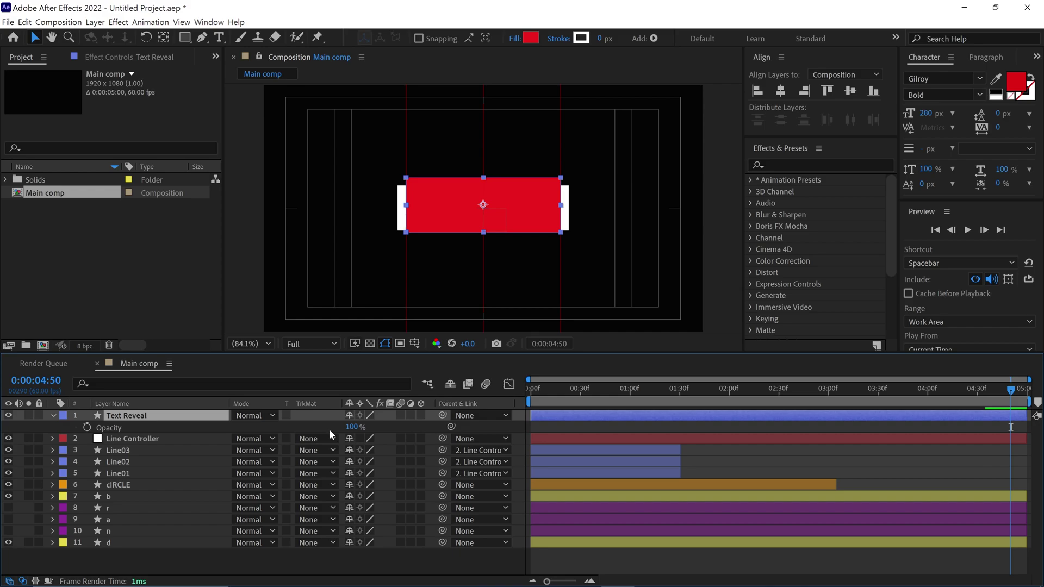
{"action": "left_click_drag", "start_coordinate": [351, 428], "coordinate": [321, 428]}
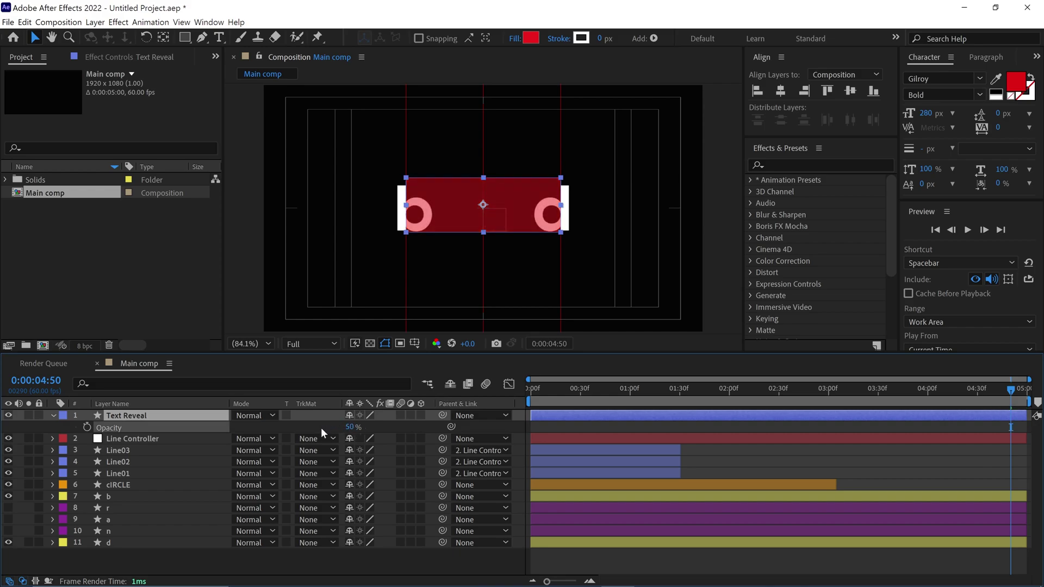
{"action": "left_click", "coordinate": [501, 211]}
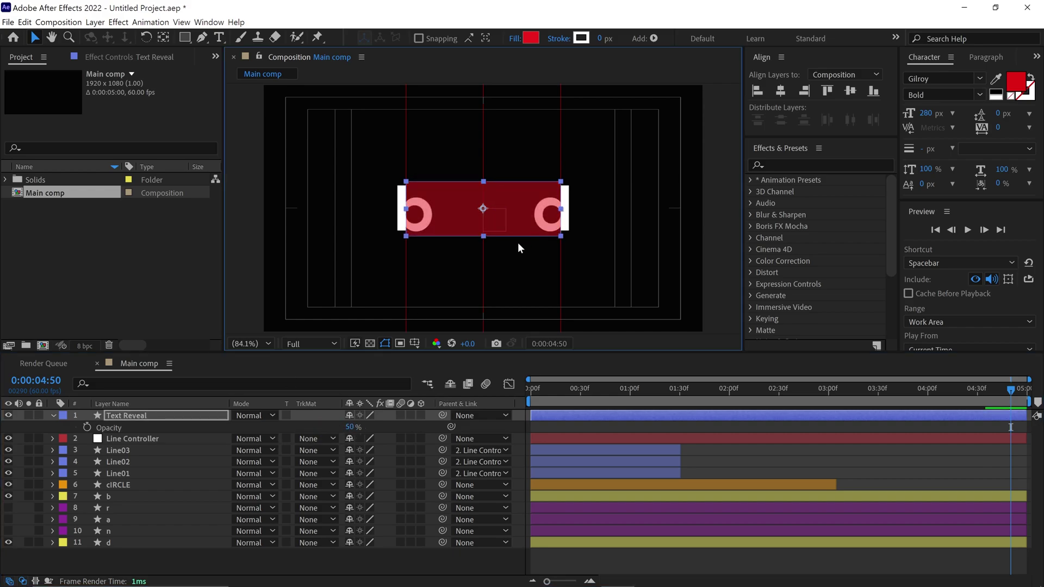
{"action": "key", "text": "/"}
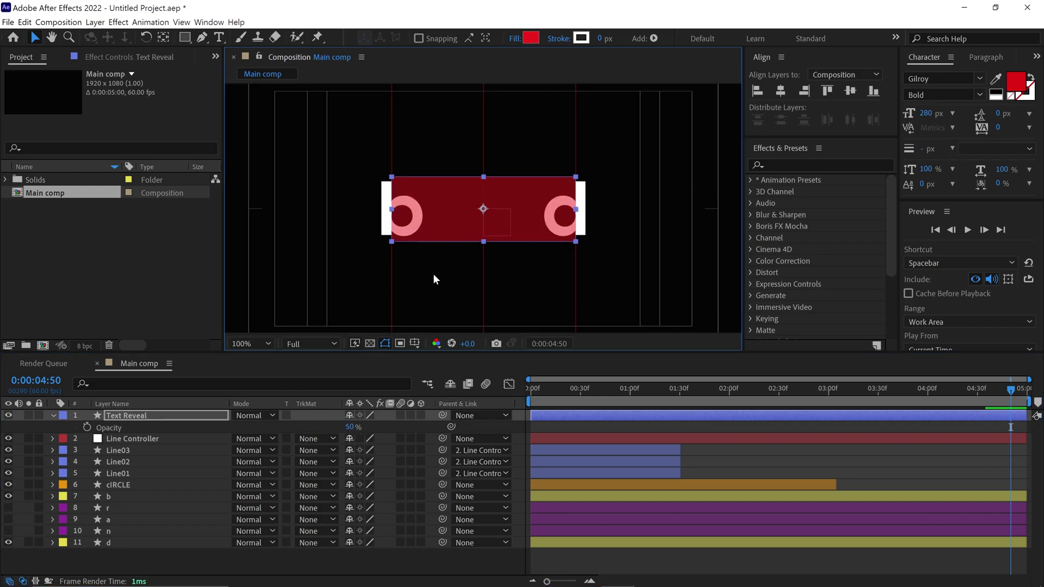
Add a Scale expression to Text Reveal that drives its width from the distance between layers b and d, and scrub through to check it
{"action": "left_click", "coordinate": [52, 416]}
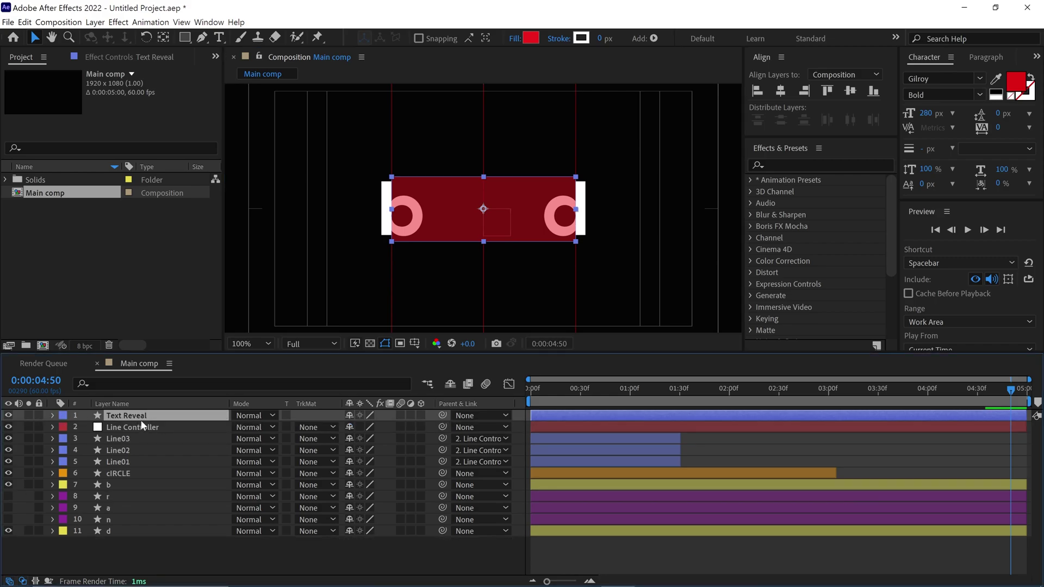
{"action": "key", "text": "s"}
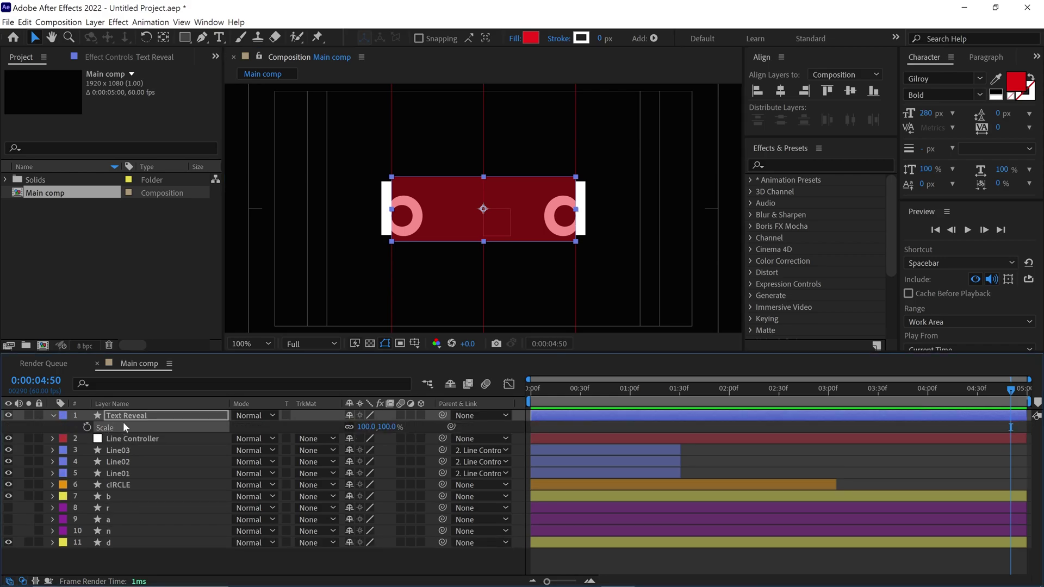
{"action": "left_click", "coordinate": [88, 428], "text": "alt"}
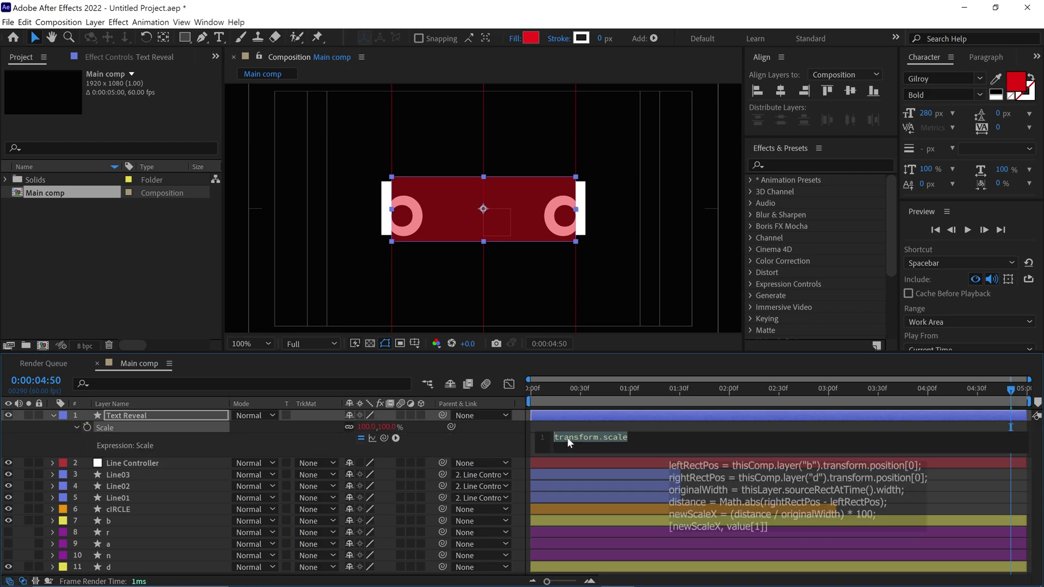
{"action": "type", "text": "leftRectPos = thisComp.layer(\"b\").transform.position[0]; rightRectPos = thisComp.layer(\"d\").transform.position[0]; originalWidth = thisLayer.sourceRectAtTime().width; distance = Math.abs(rightRectPos - leftRectPos); newScaleX = (distance / originalWidth) * 100; [newScaleX, value[1]]"}
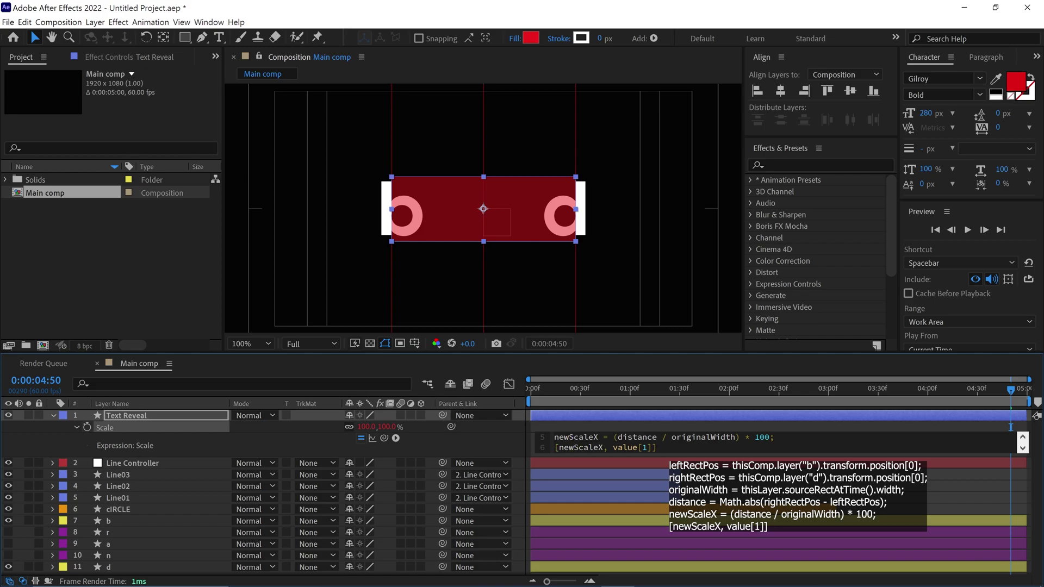
{"action": "left_click", "coordinate": [618, 426]}
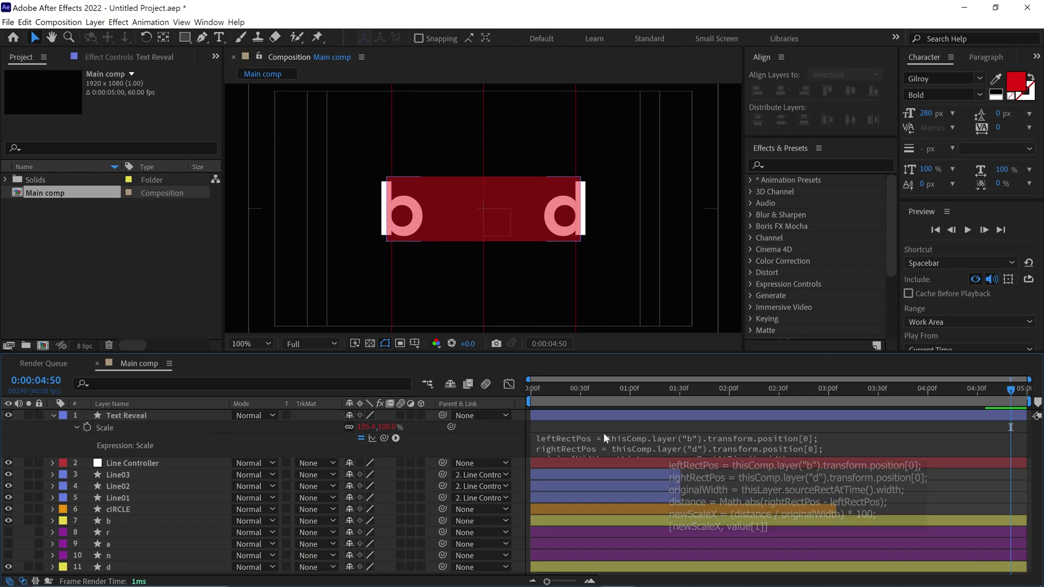
{"action": "left_click", "coordinate": [588, 444]}
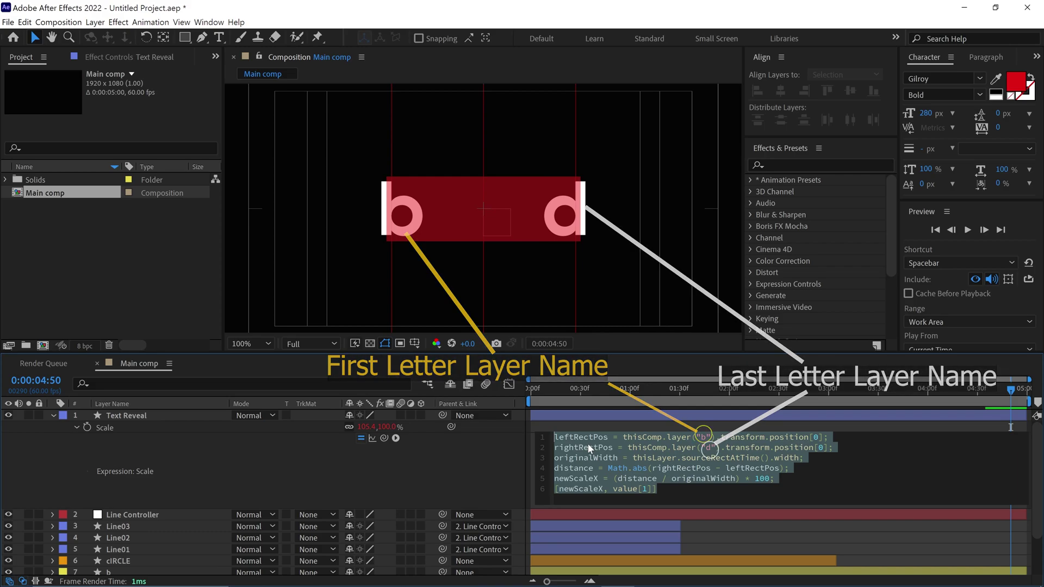
{"action": "left_click_drag", "start_coordinate": [541, 393], "coordinate": [877, 419]}
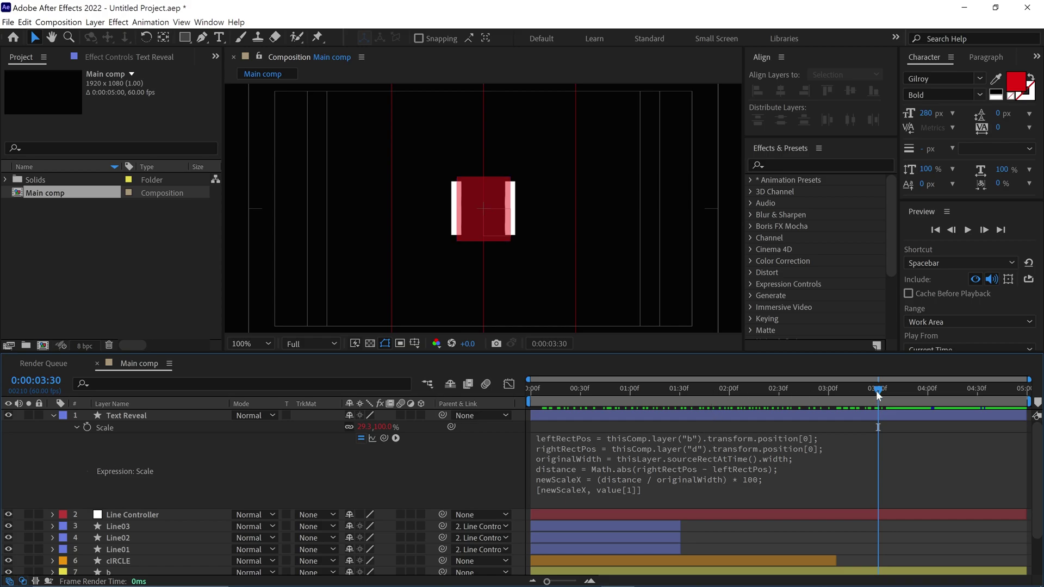
{"action": "left_click_drag", "start_coordinate": [878, 394], "coordinate": [776, 409]}
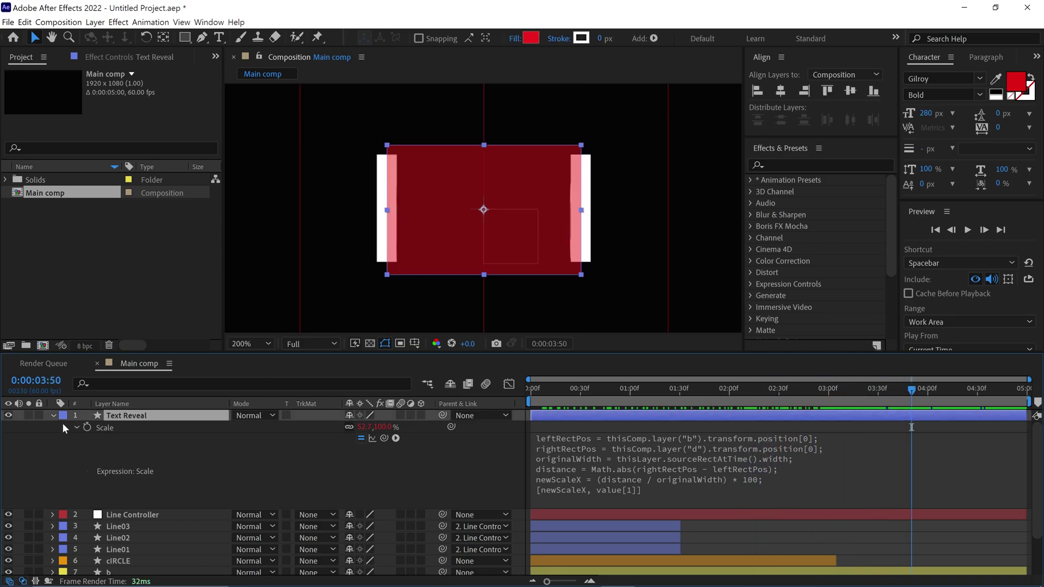
Bring the Text Reveal layer back to full opacity, and hide and lock the layer
{"action": "key", "text": "t"}
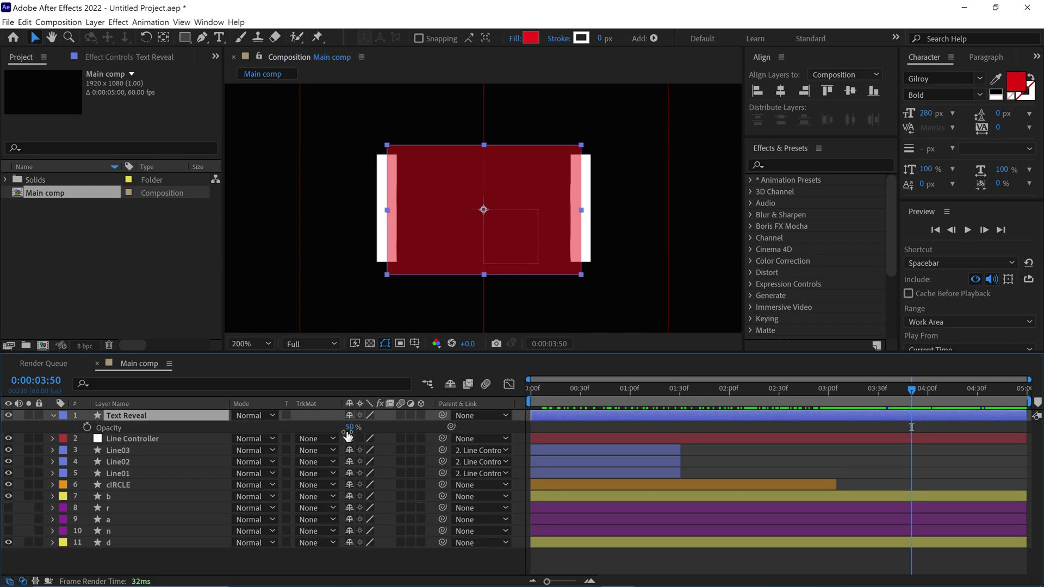
{"action": "left_click_drag", "start_coordinate": [348, 435], "coordinate": [401, 432]}
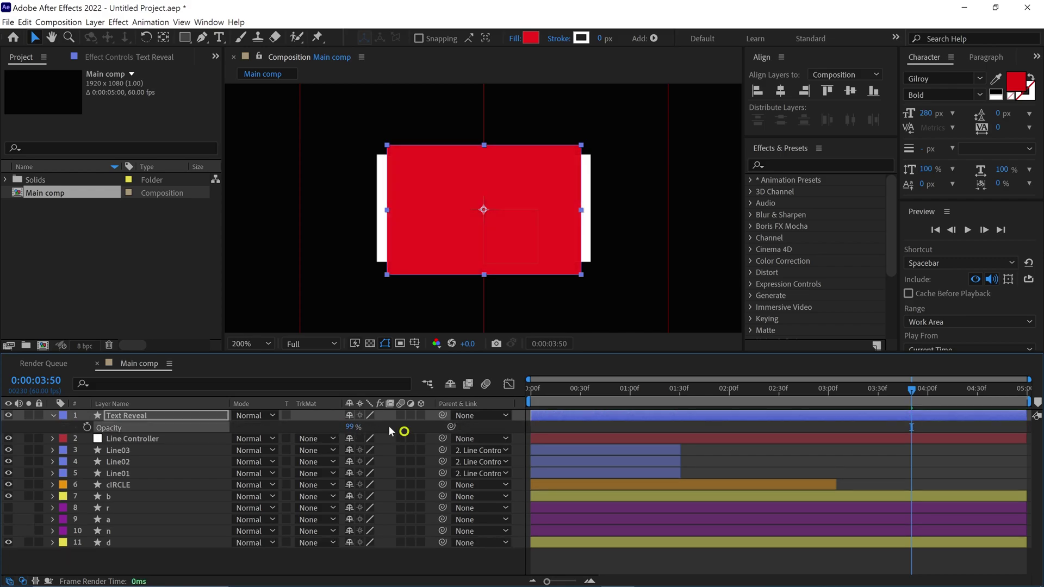
{"action": "left_click", "coordinate": [8, 416]}
{"action": "left_click", "coordinate": [53, 416]}
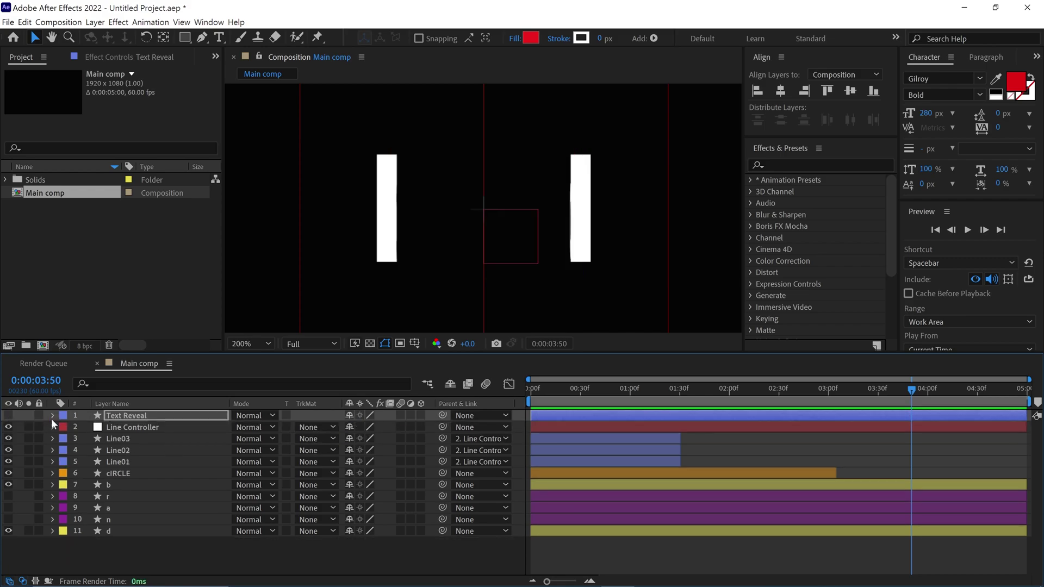
{"action": "left_click", "coordinate": [39, 415]}
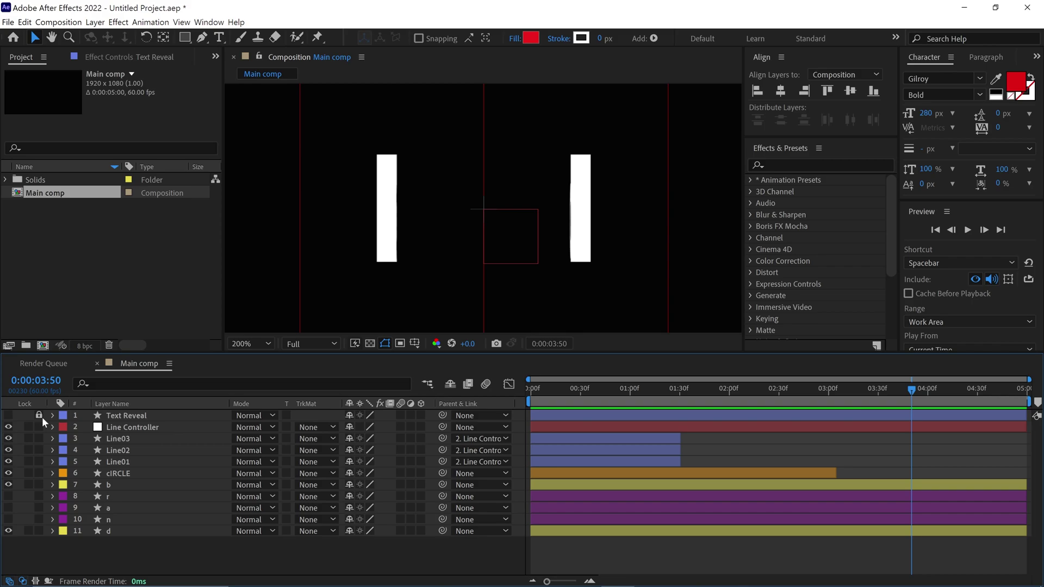
Make the r, a and n letter layers visible and move the playhead to 0:00:03:41
{"action": "left_click", "coordinate": [118, 497]}
{"action": "left_click", "coordinate": [119, 519], "text": "shift"}
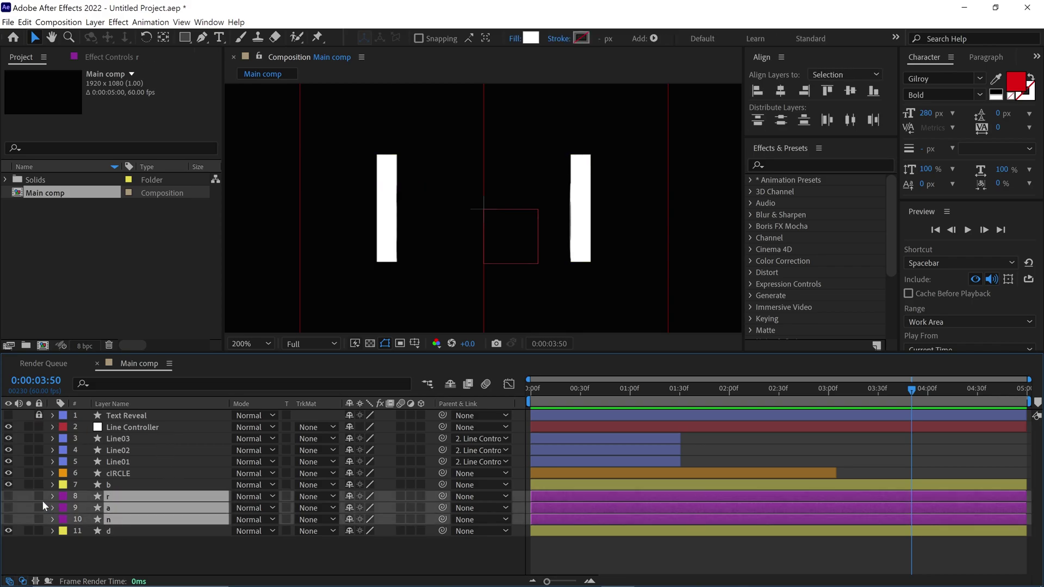
{"action": "left_click_drag", "start_coordinate": [9, 497], "coordinate": [8, 519]}
{"action": "left_click_drag", "start_coordinate": [911, 390], "coordinate": [882, 424]}
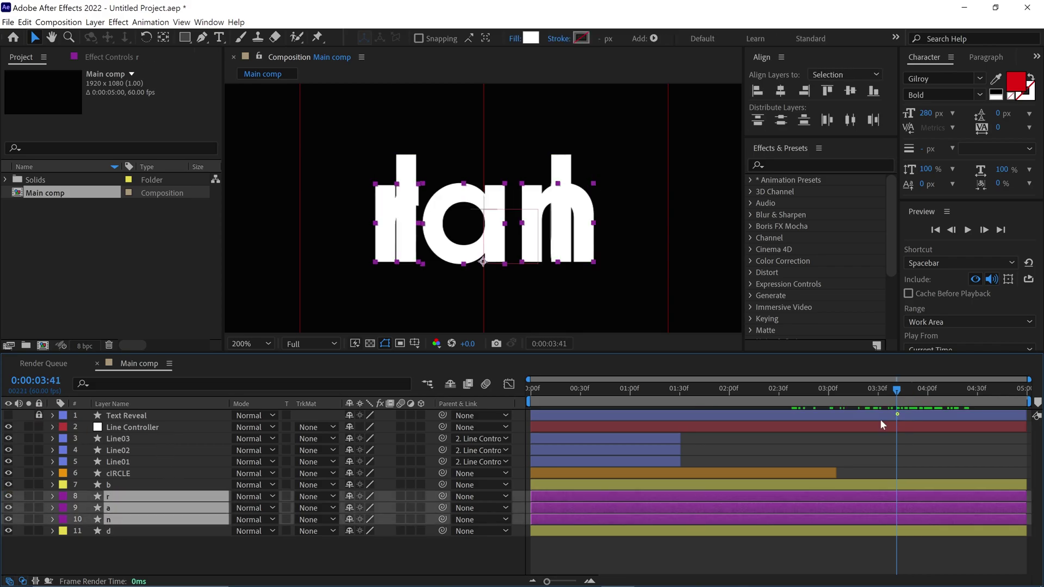
Apply the Set Matte effect to layer r and take its matte from the Text Reveal layer
{"action": "left_click", "coordinate": [113, 532]}
{"action": "left_click", "coordinate": [111, 497]}
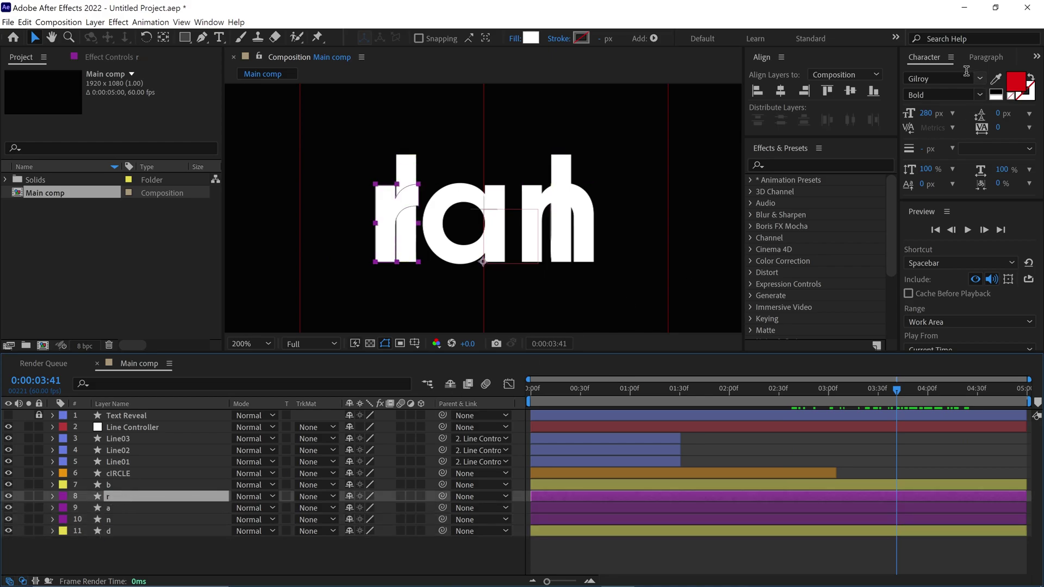
{"action": "left_click", "coordinate": [810, 165]}
{"action": "type", "text": "set"}
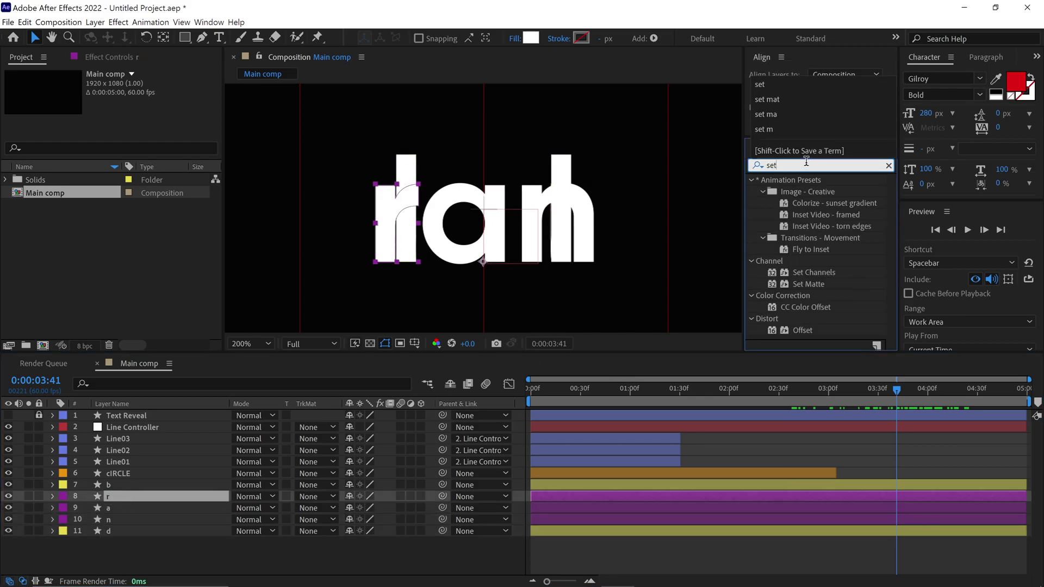
{"action": "left_click_drag", "start_coordinate": [802, 281], "coordinate": [108, 497]}
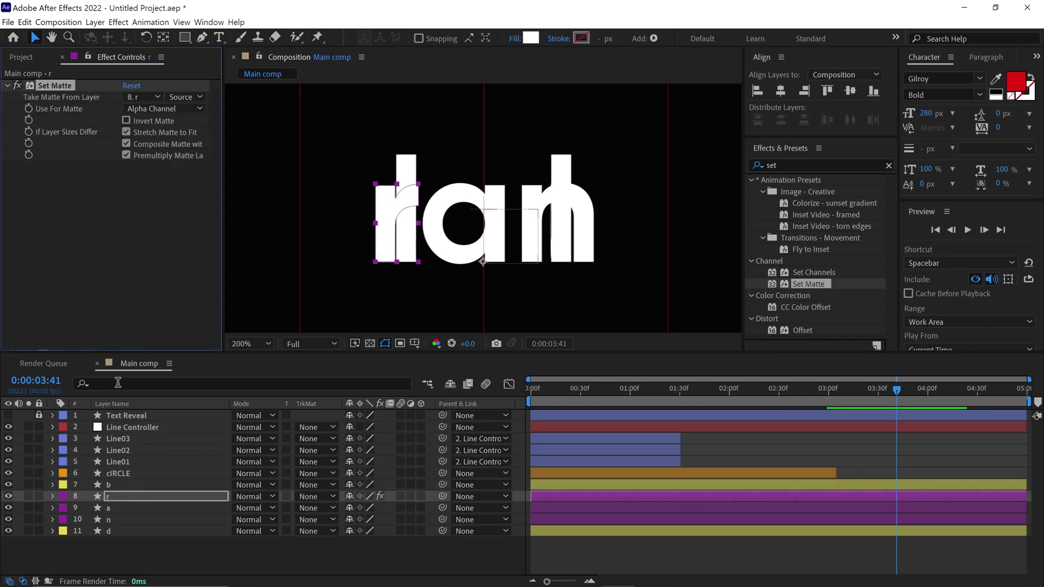
{"action": "left_click", "coordinate": [140, 101]}
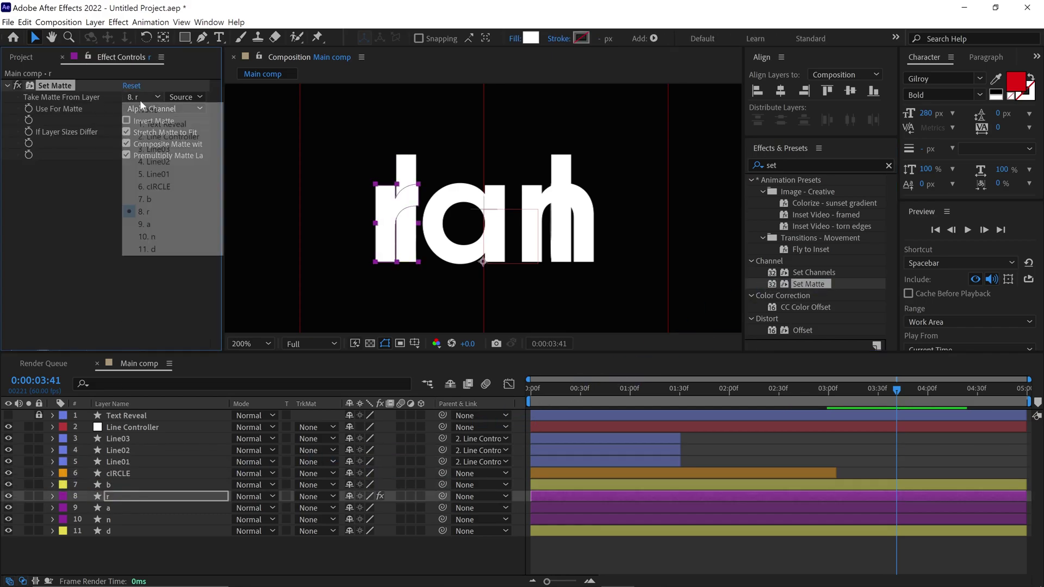
{"action": "left_click", "coordinate": [190, 125]}
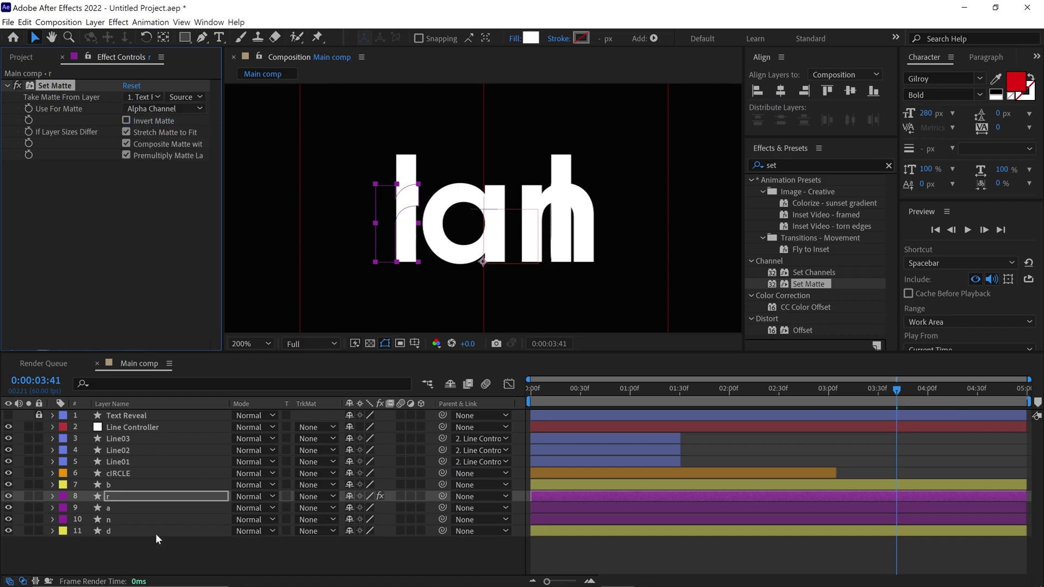
Apply the same Set Matte effect to layers a and n, and scrub to 0:00:04:39 to check the reveal
{"action": "left_click", "coordinate": [121, 508]}
{"action": "left_click", "coordinate": [120, 520], "text": "shift"}
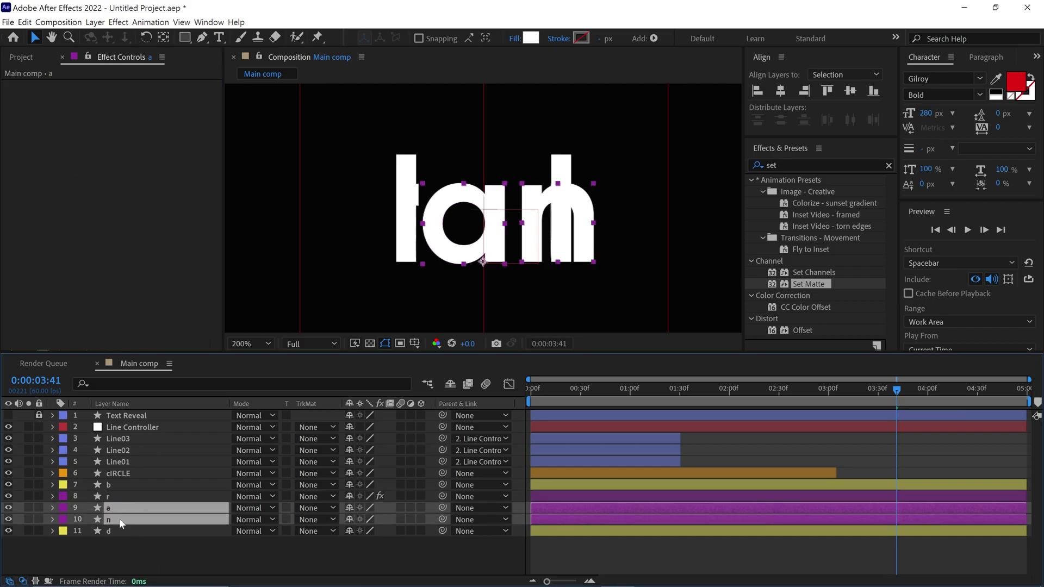
{"action": "key", "text": "ctrl+alt+shift+e"}
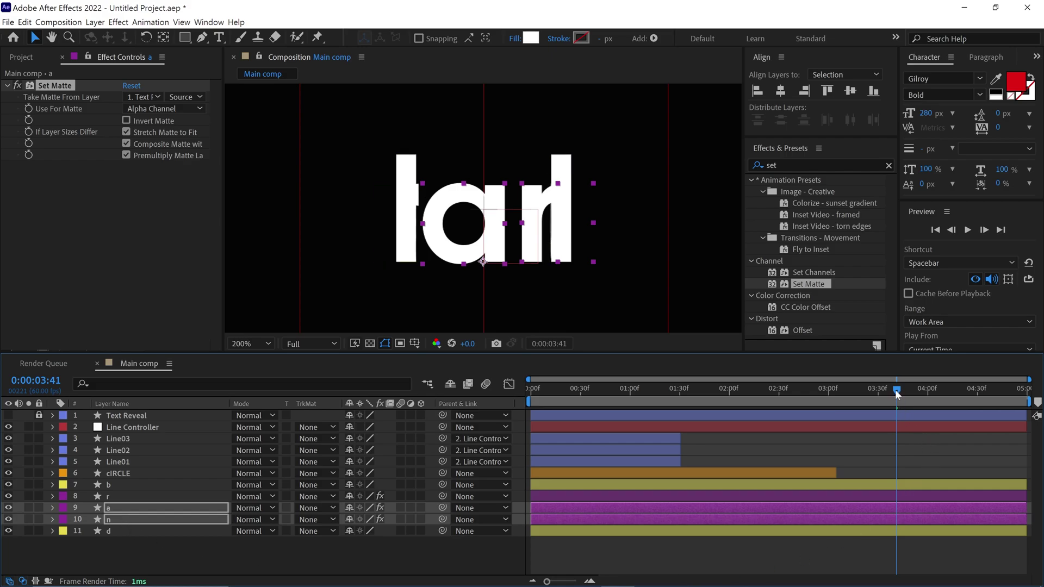
{"action": "left_click_drag", "start_coordinate": [896, 390], "coordinate": [994, 425]}
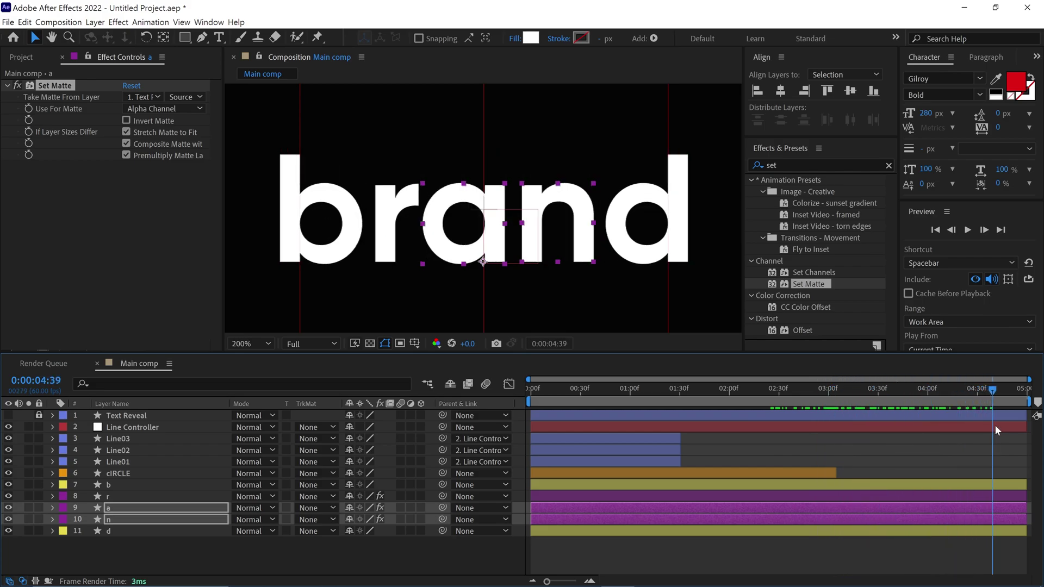
{"action": "key", "text": "shift+slash"}
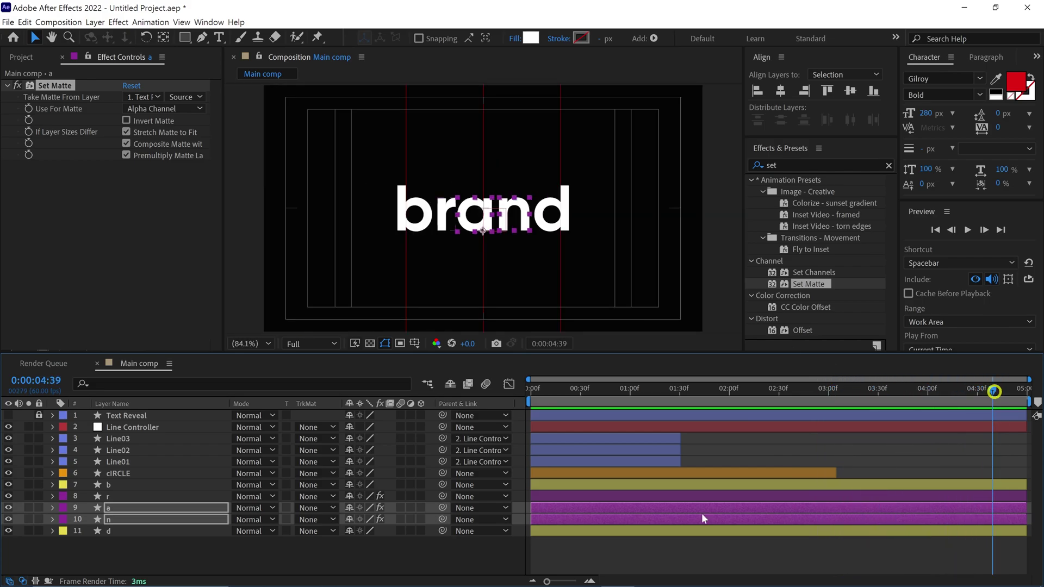
Show the keyframes of layers b and d and apply Easy Ease to all their Path and Position keyframes
{"action": "left_click", "coordinate": [111, 484]}
{"action": "left_click", "coordinate": [112, 531], "text": "ctrl"}
{"action": "key", "text": "u"}
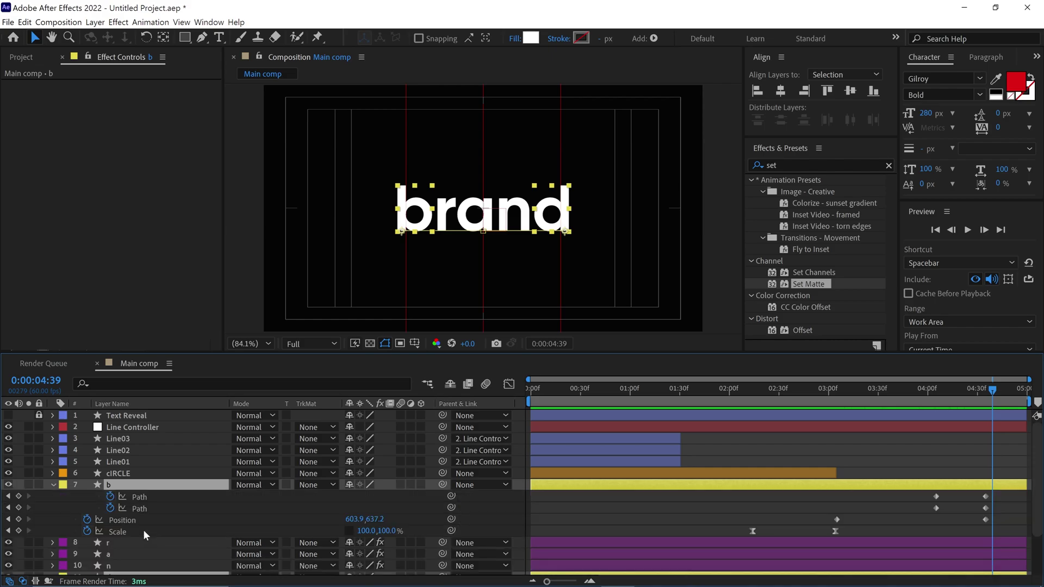
{"action": "scroll", "coordinate": [999, 491], "scroll_direction": "down", "scroll_amount": 3}
{"action": "left_click_drag", "start_coordinate": [997, 437], "coordinate": [827, 464]}
{"action": "left_click_drag", "start_coordinate": [997, 530], "coordinate": [824, 560]}
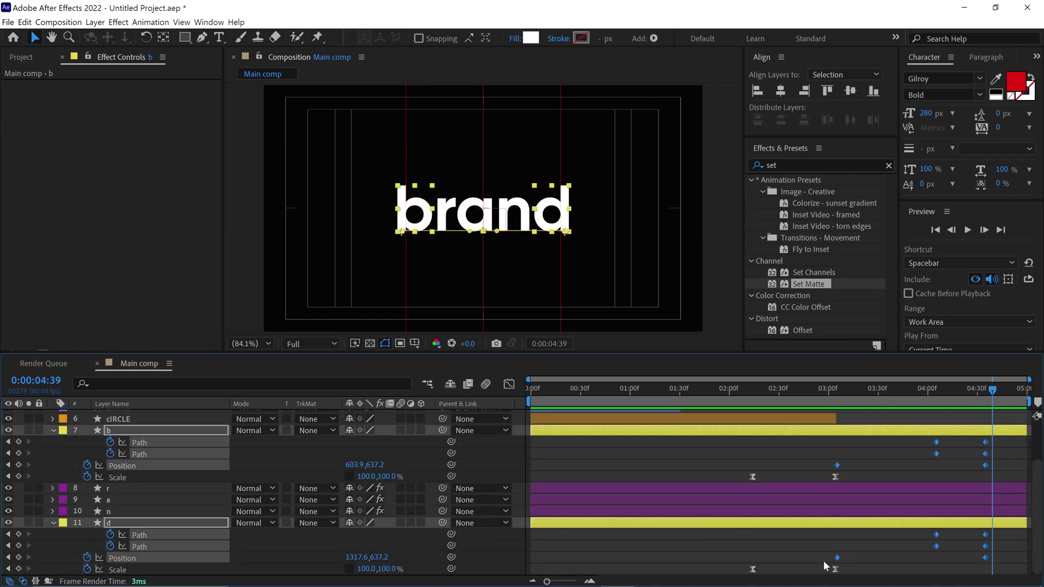
{"action": "key", "text": "F9"}
Lengthen the ease into the final Position keyframes of b and d in the speed graph so the speed peaks early, and preview it
{"action": "left_click", "coordinate": [837, 388]}
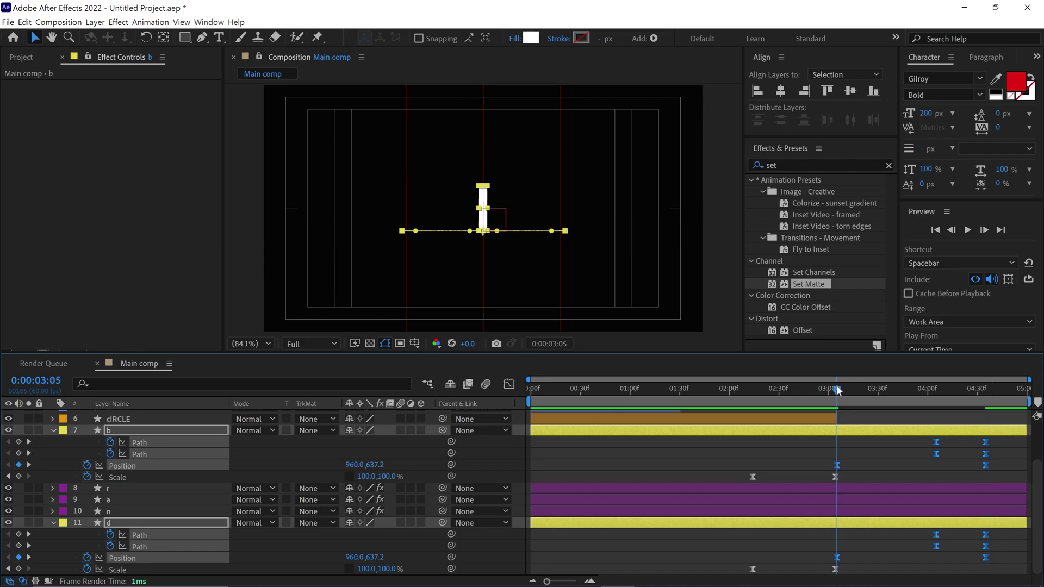
{"action": "left_click", "coordinate": [837, 465]}
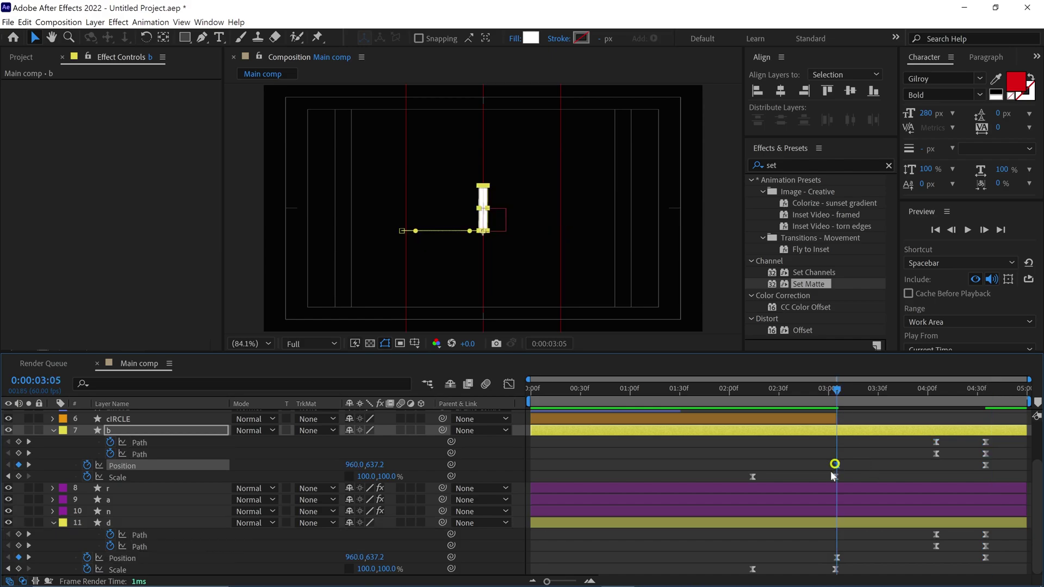
{"action": "left_click", "coordinate": [836, 557], "text": "shift"}
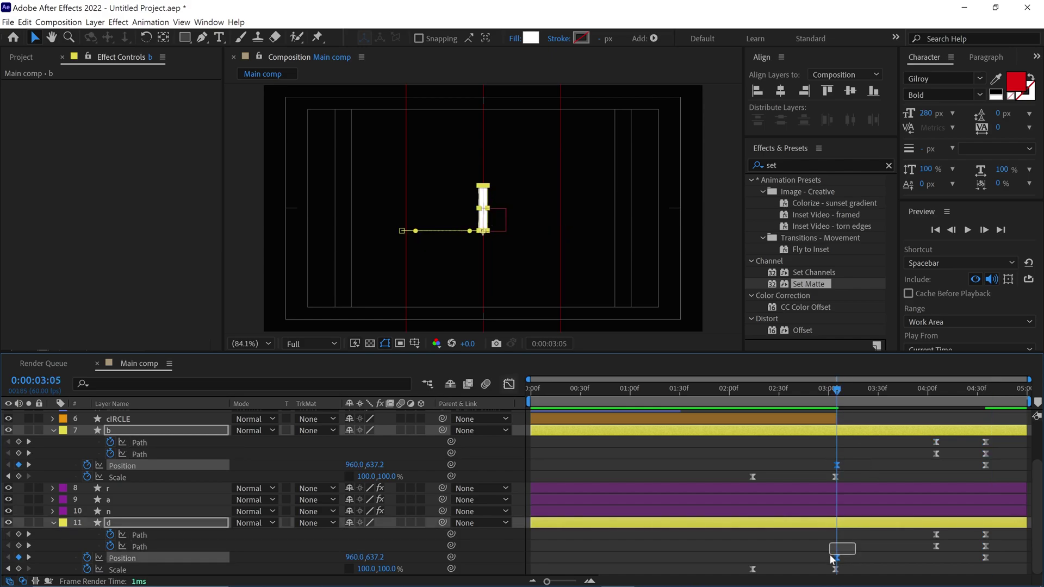
{"action": "left_click", "coordinate": [508, 384]}
{"action": "left_click_drag", "start_coordinate": [984, 517], "coordinate": [920, 545]}
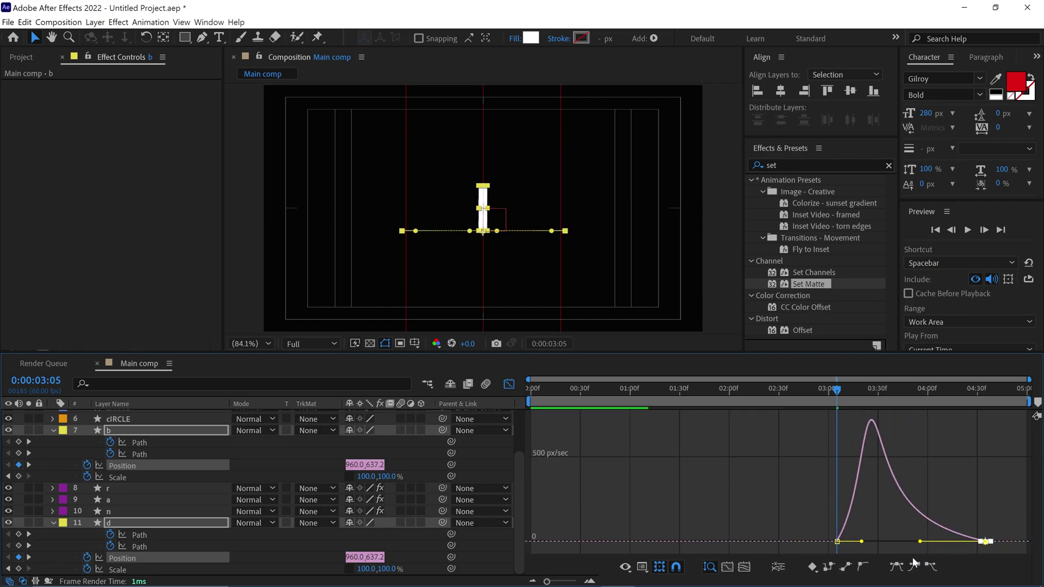
{"action": "key", "text": "space"}
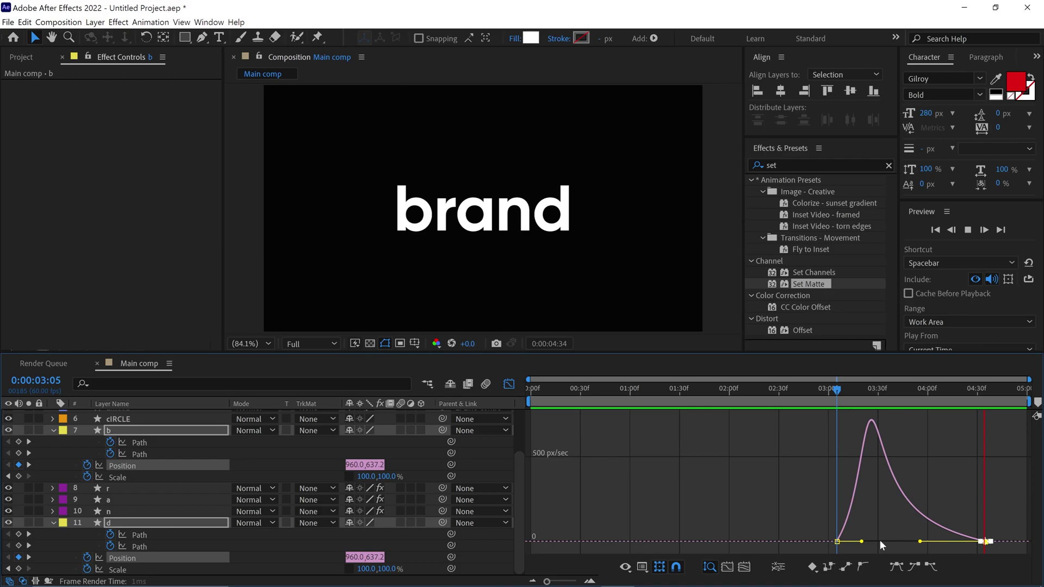
{"action": "key", "text": "space"}
{"action": "left_click", "coordinate": [510, 384]}
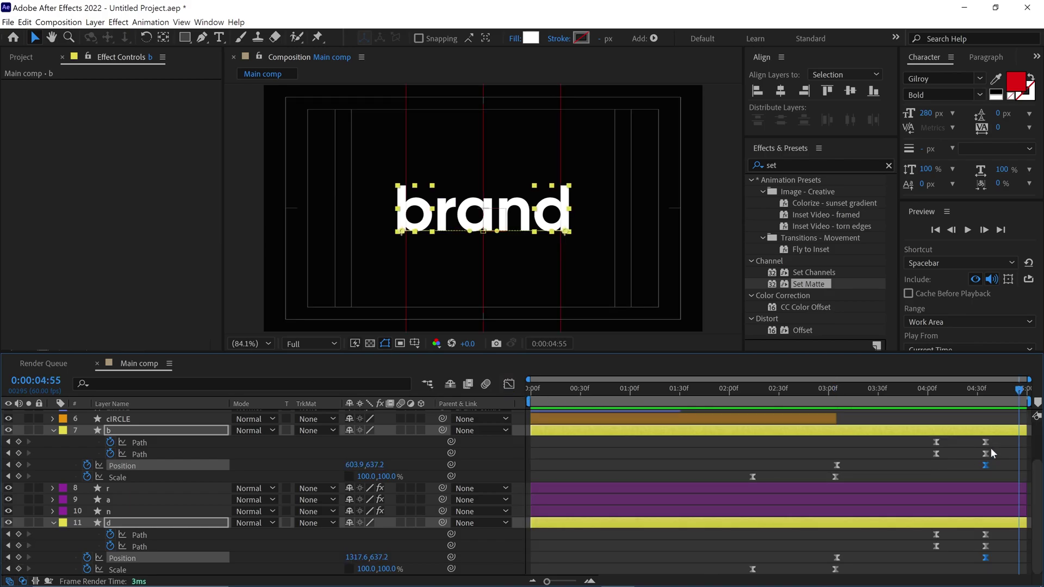
Shift the Path keyframes of b and d earlier to start at 0:00:03:36, move their end keyframes slightly later, and preview the animation
{"action": "left_click_drag", "start_coordinate": [993, 435], "coordinate": [935, 453]}
{"action": "left_click_drag", "start_coordinate": [984, 526], "coordinate": [889, 546]}
{"action": "key", "text": "space"}
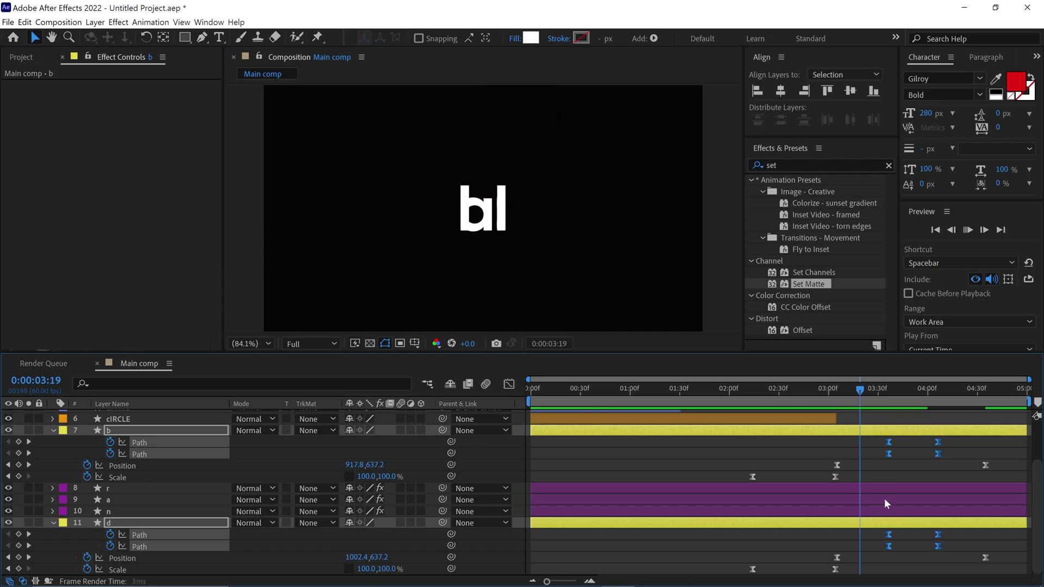
{"action": "left_click", "coordinate": [888, 390]}
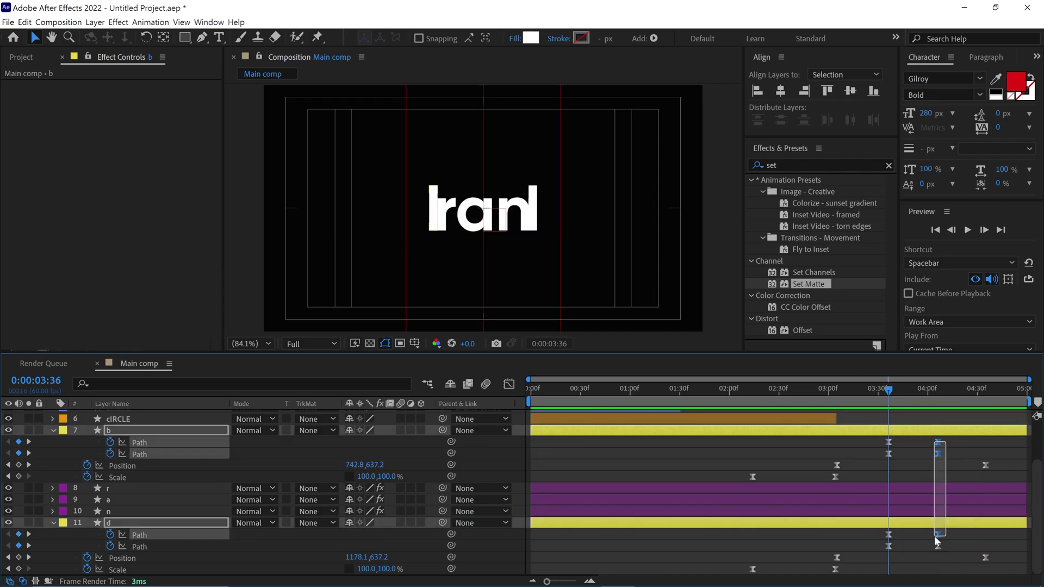
{"action": "mouse_move", "coordinate": [946, 437]}
{"action": "left_mouse_down"}
{"action": "mouse_move", "coordinate": [934, 549]}
{"action": "mouse_move", "coordinate": [963, 442]}
{"action": "left_mouse_up"}
{"action": "key", "text": "space"}
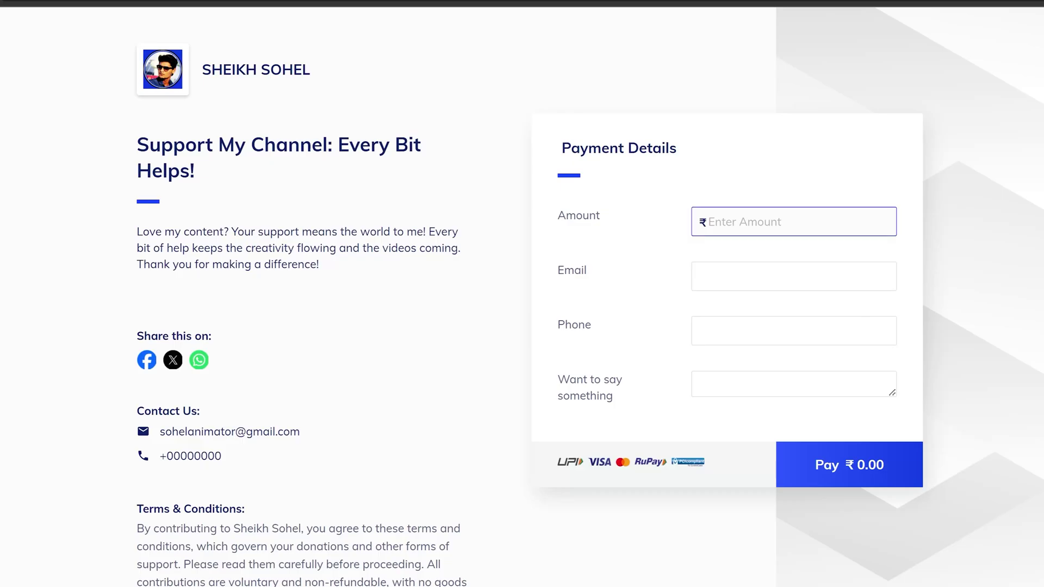
{"action": "type", "text": "10000"}
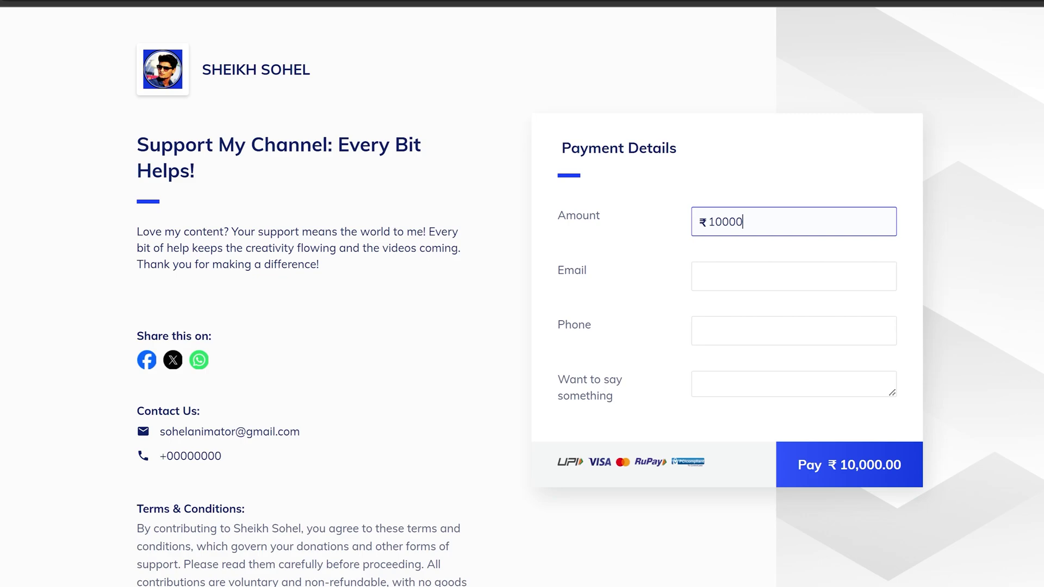
{"action": "key", "text": "BackSpace"}
{"action": "key", "text": "BackSpace"}
{"action": "key", "text": "BackSpace"}
{"action": "key", "text": "BackSpace"}
{"action": "type", "text": "0000"}
{"action": "key", "text": "BackSpace"}
{"action": "key", "text": "BackSpace"}
{"action": "key", "text": "BackSpace"}
{"action": "key", "text": "BackSpace"}
{"action": "key", "text": "BackSpace"}
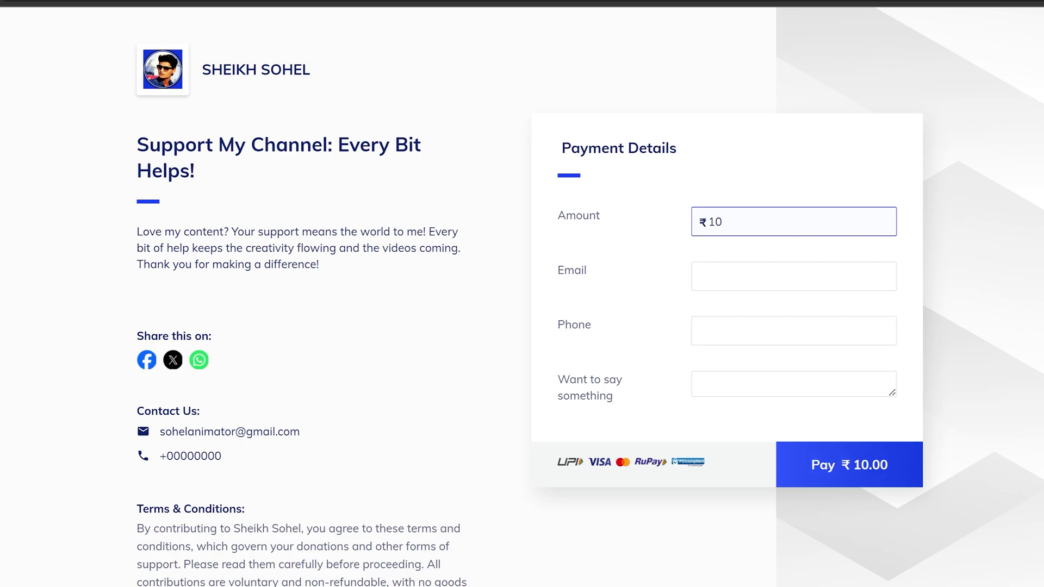
{"action": "type", "text": "500"}
{"action": "key", "text": "BackSpace"}
{"action": "key", "text": "BackSpace"}
{"action": "key", "text": "BackSpace"}
{"action": "type", "text": "300"}
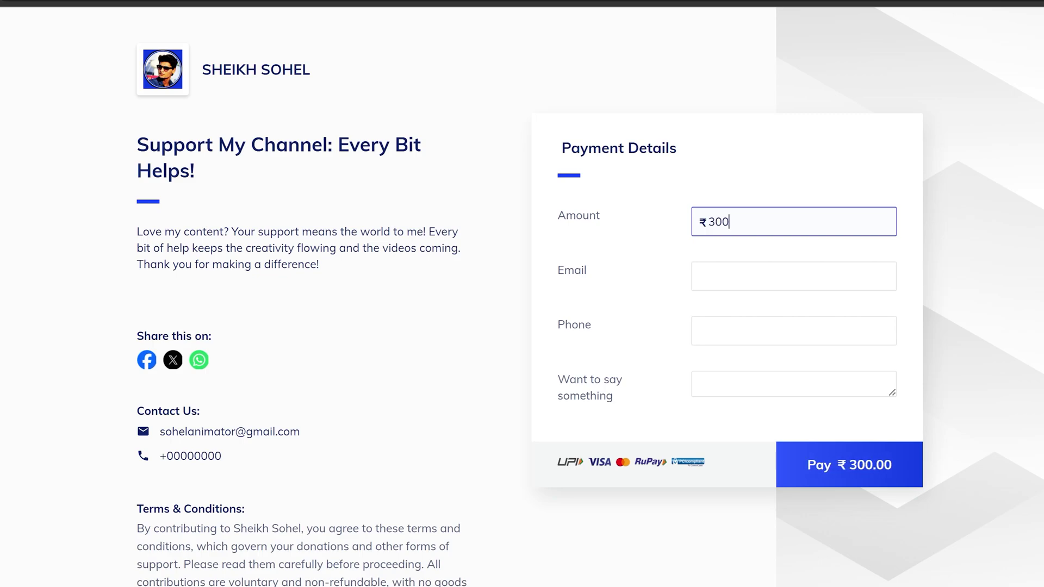
{"action": "key", "text": "BackSpace"}
{"action": "key", "text": "BackSpace"}
{"action": "key", "text": "BackSpace"}
{"action": "type", "text": "400"}
{"action": "key", "text": "BackSpace"}
{"action": "key", "text": "BackSpace"}
{"action": "key", "text": "BackSpace"}
{"action": "type", "text": "150"}
{"action": "key", "text": "BackSpace"}
{"action": "key", "text": "BackSpace"}
{"action": "key", "text": "BackSpace"}
{"action": "type", "text": "23"}
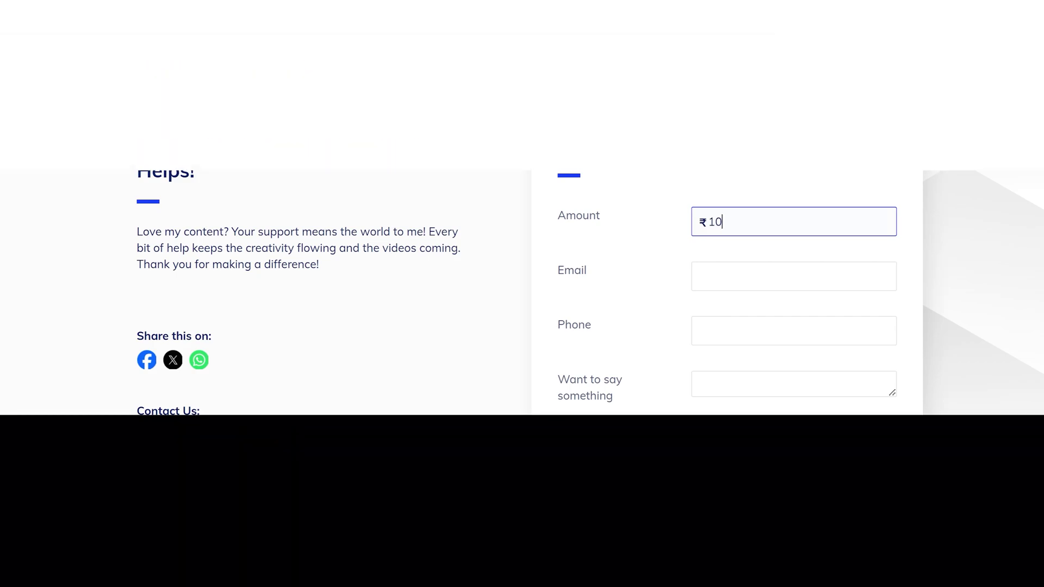